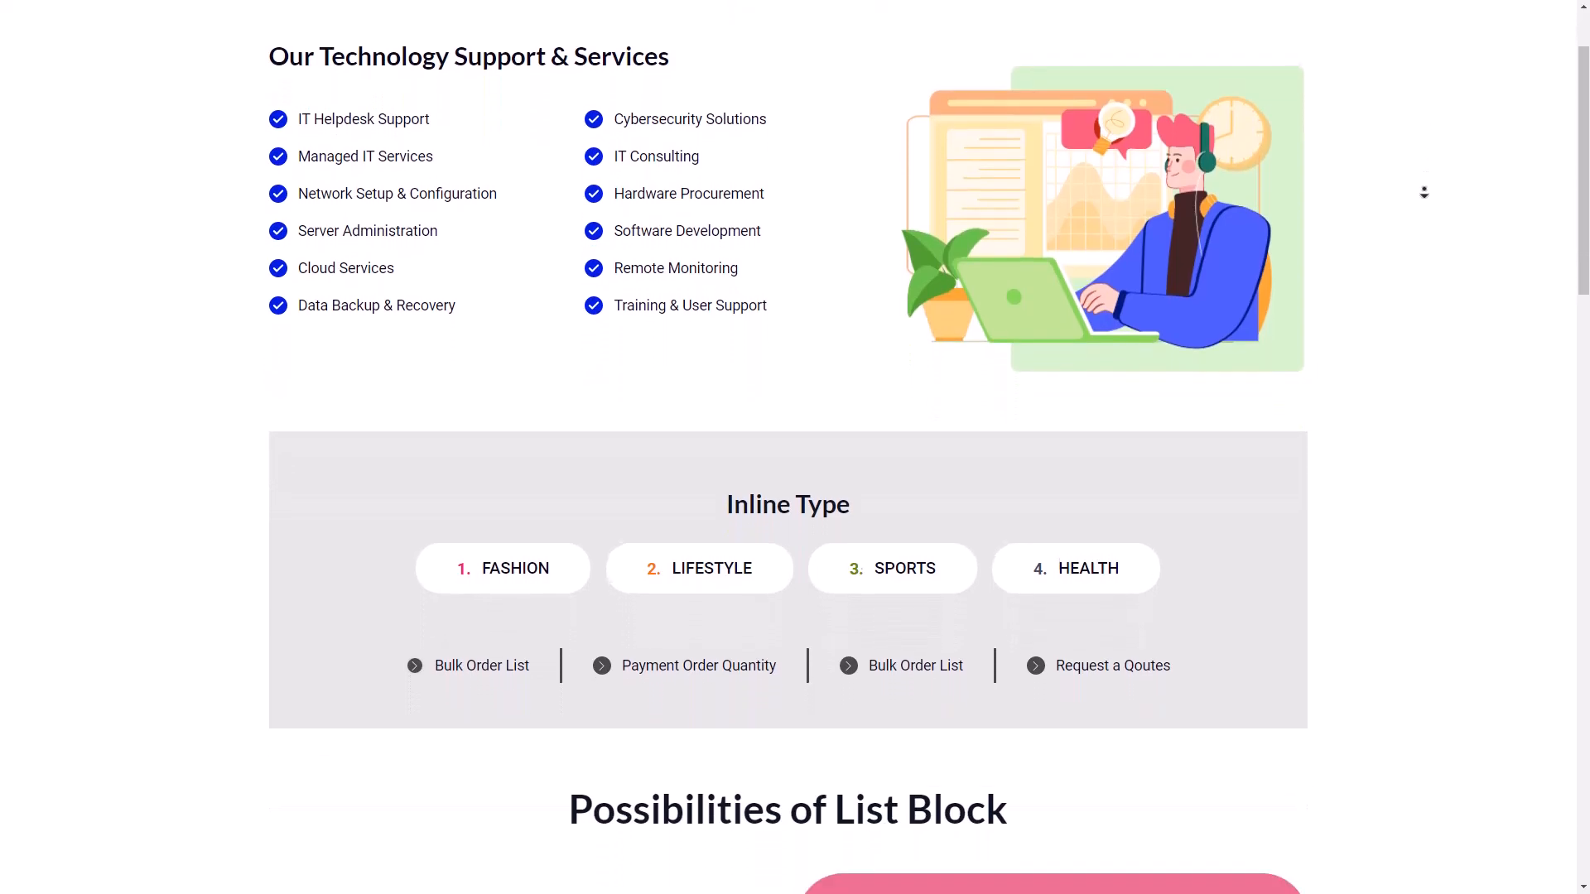
Look through the List block demo designs and the feature sections of the PostX homepage.
scroll(1424, 193, down, 7)
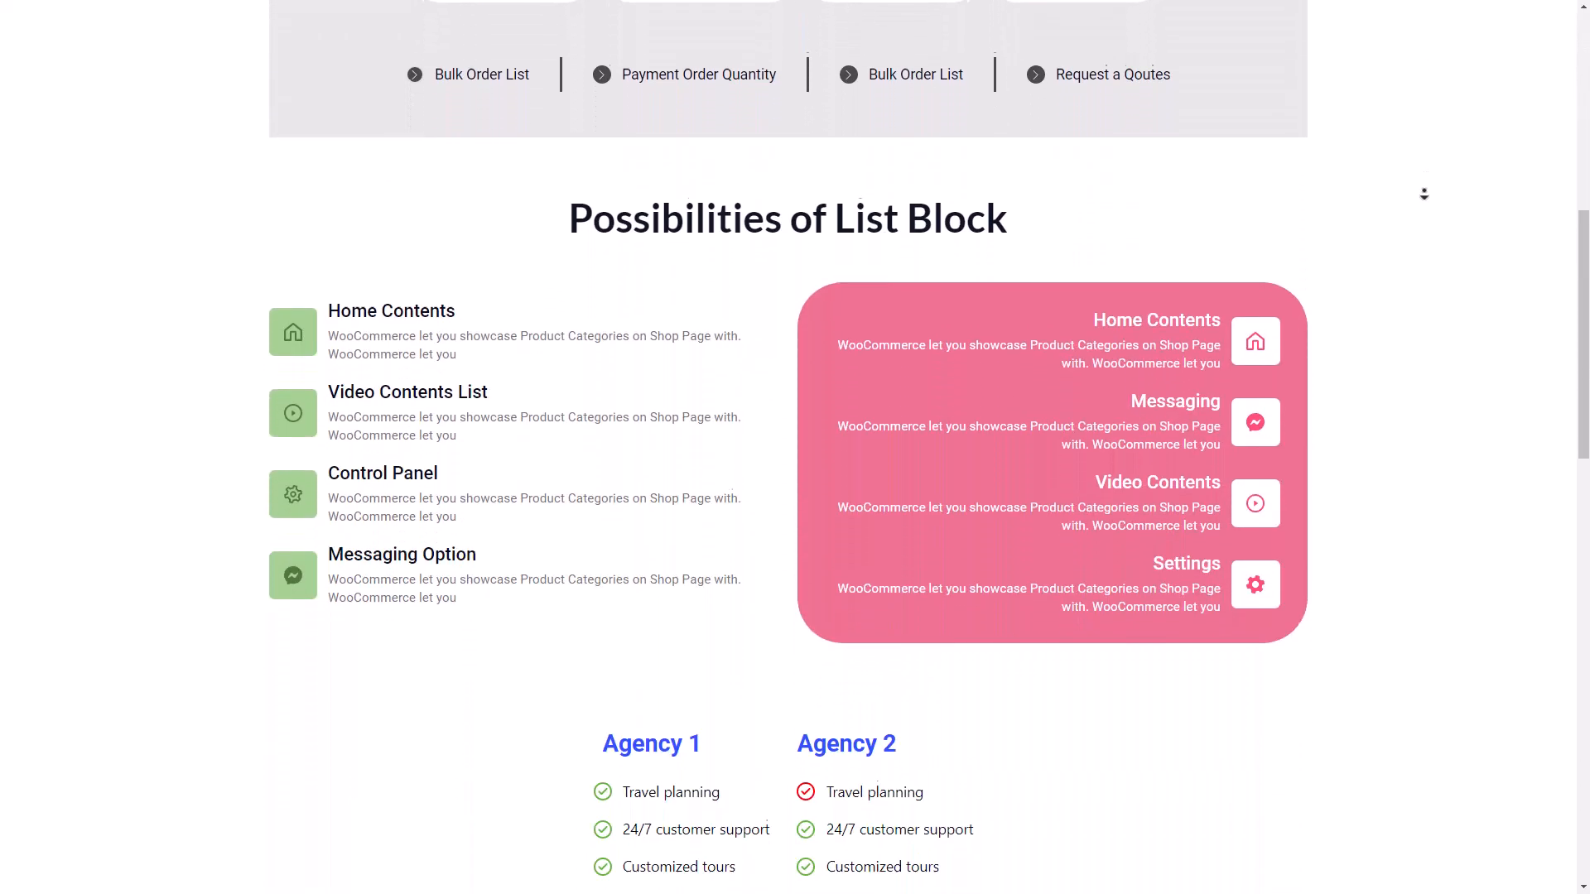
scroll(1424, 193, down, 7)
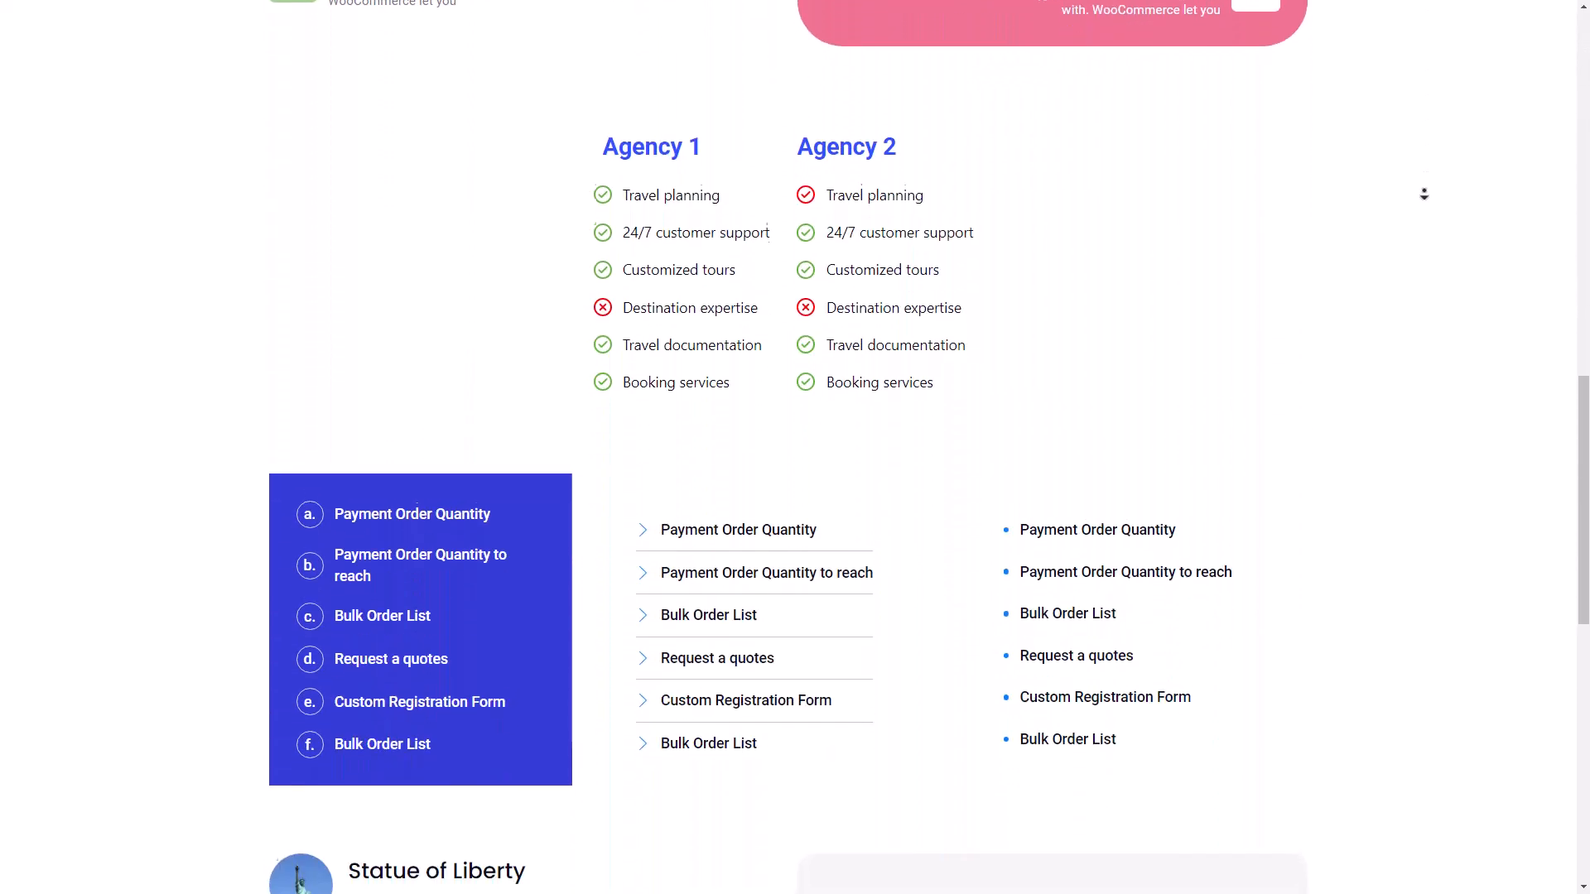
scroll(1424, 193, down, 6)
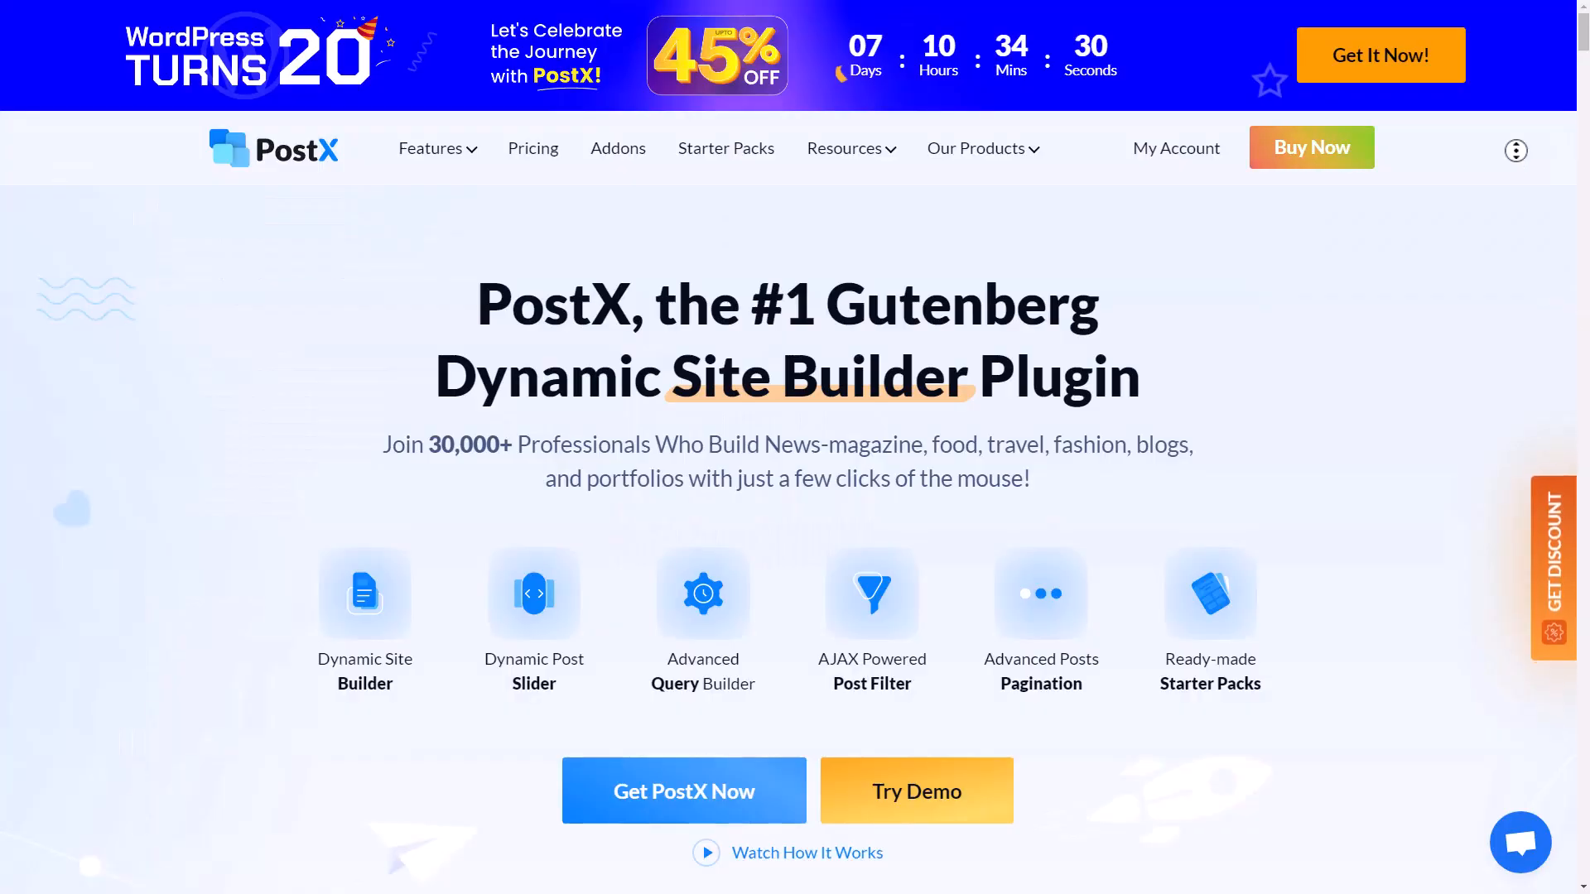
scroll(1516, 180, down, 5)
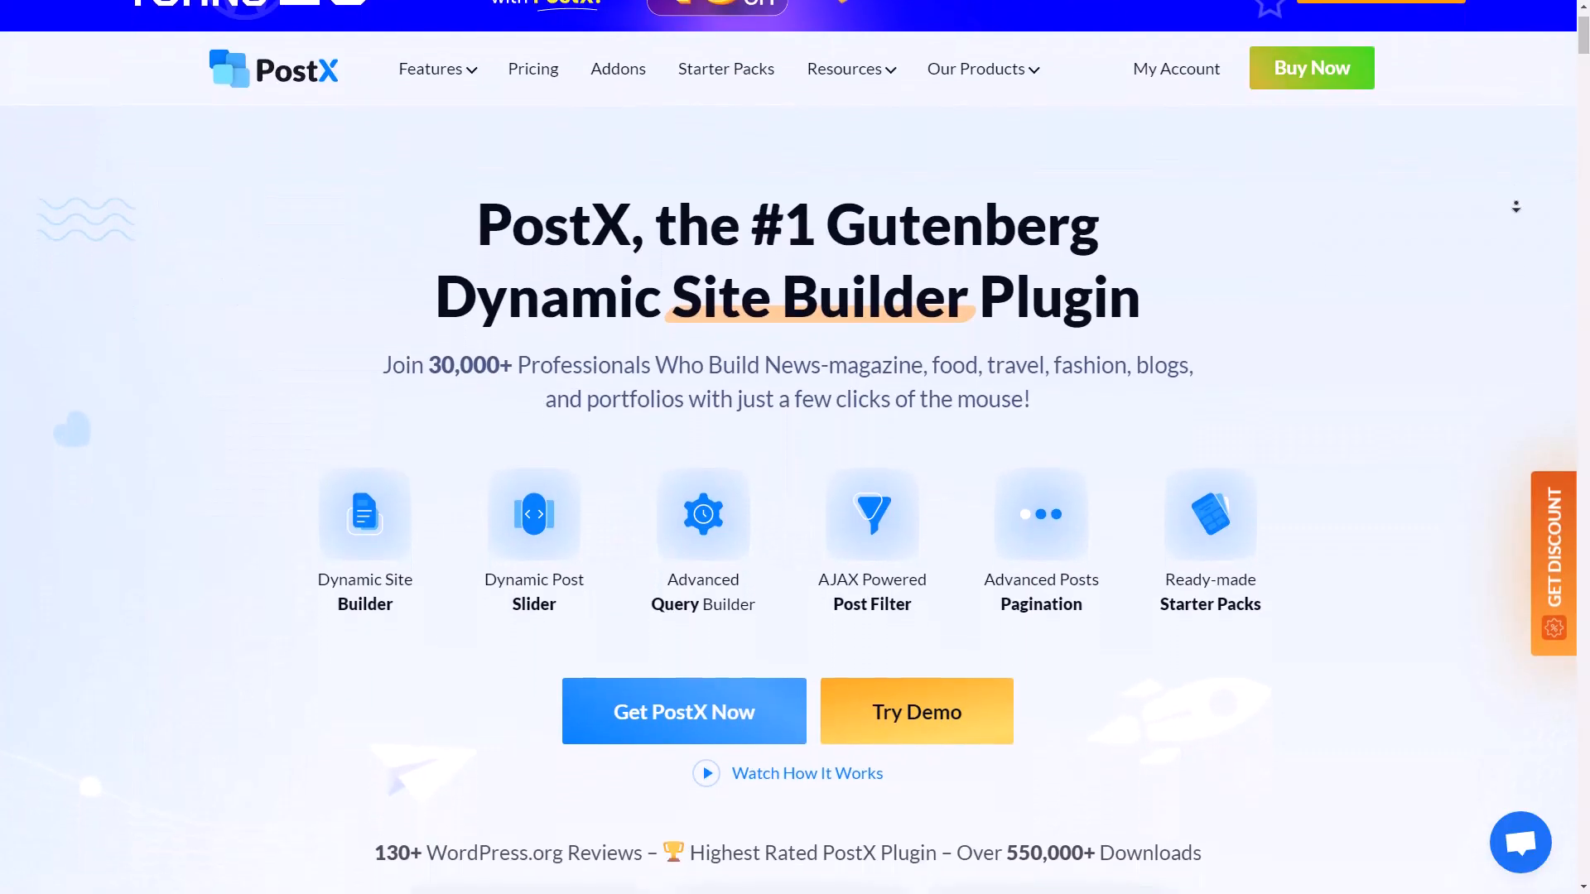
scroll(1516, 229, down, 9)
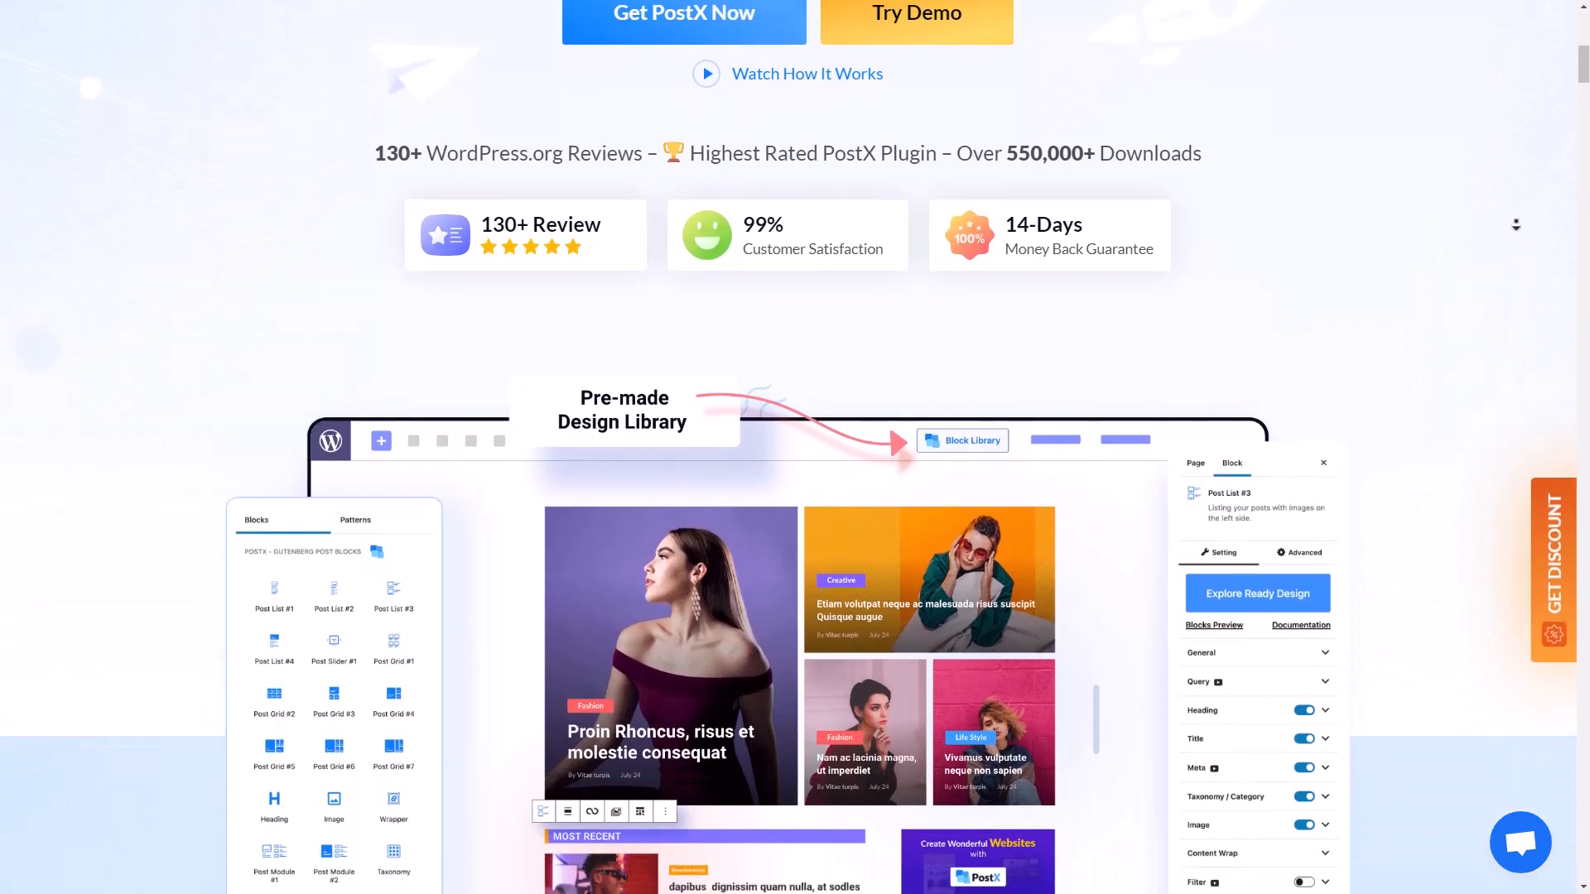
scroll(1516, 223, down, 9)
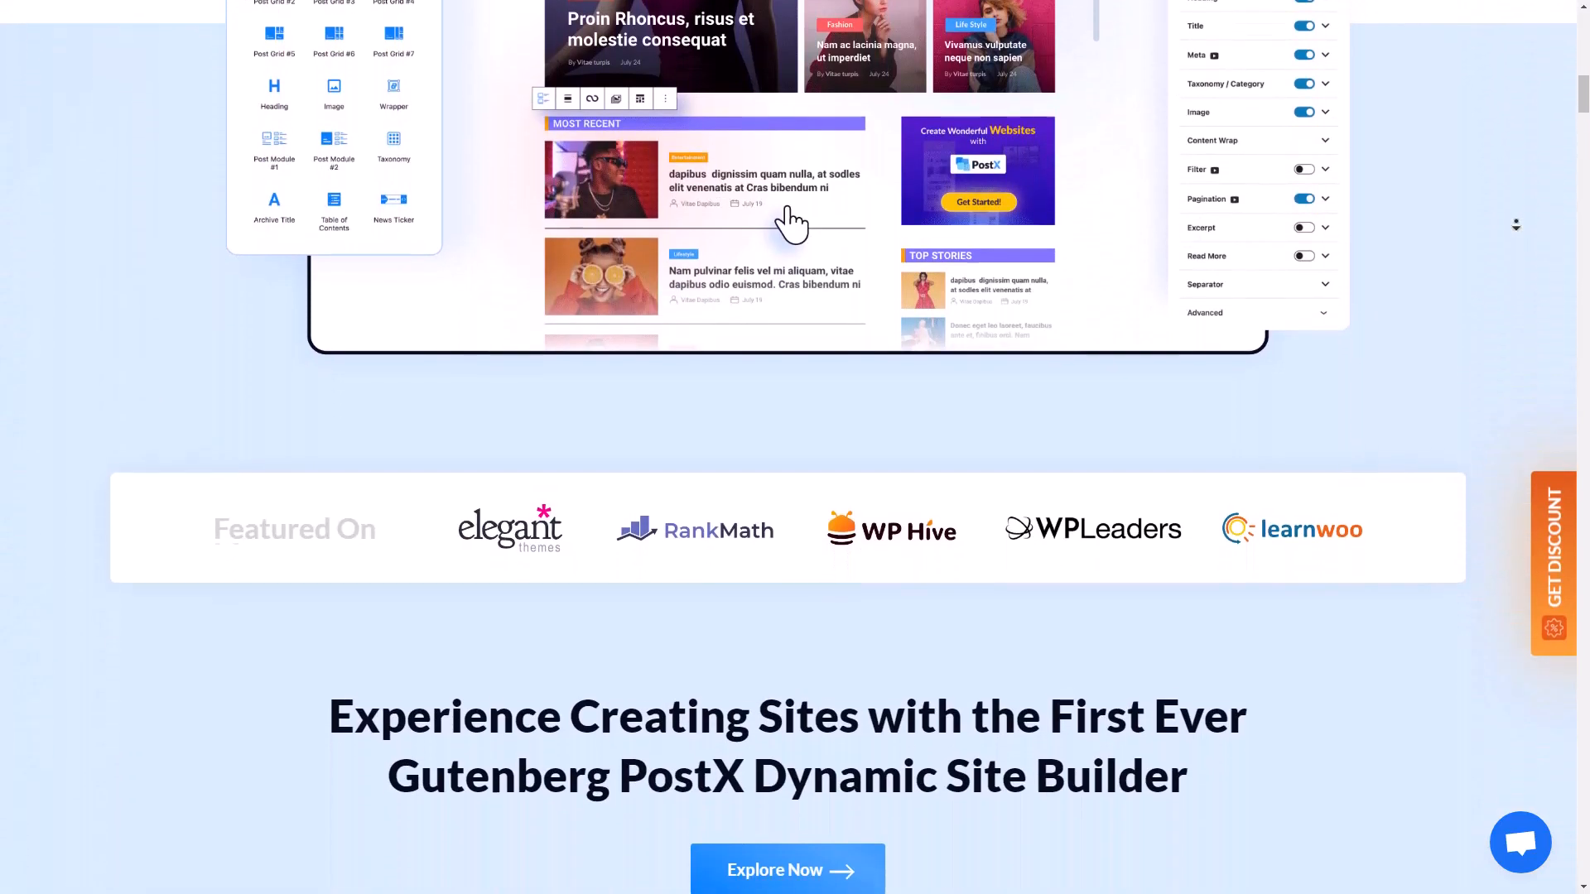
scroll(1517, 224, down, 9)
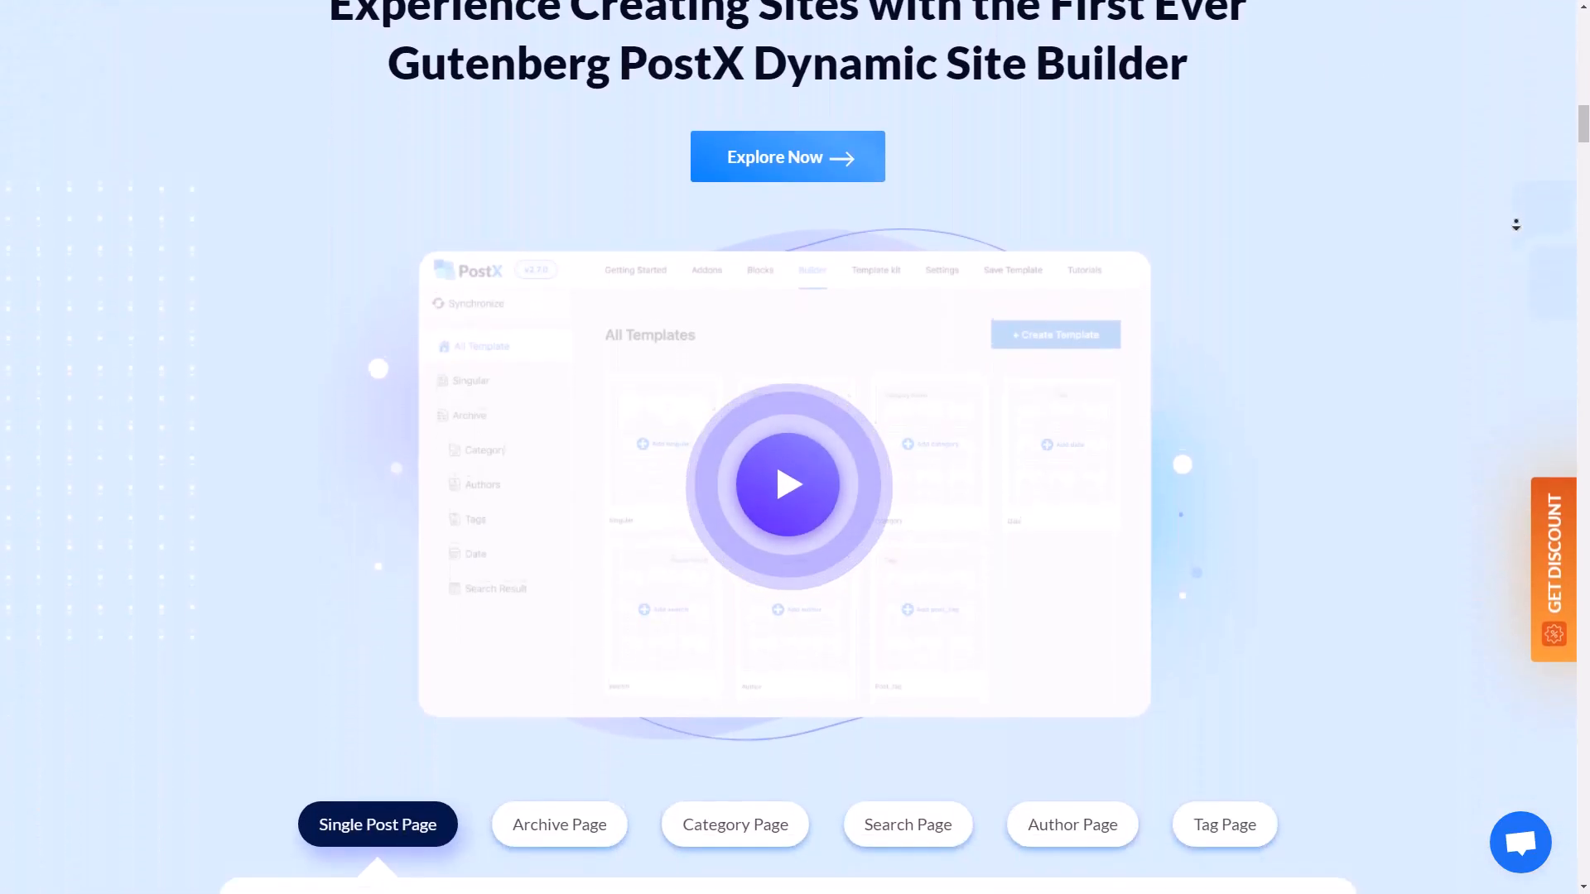
scroll(1516, 224, down, 7)
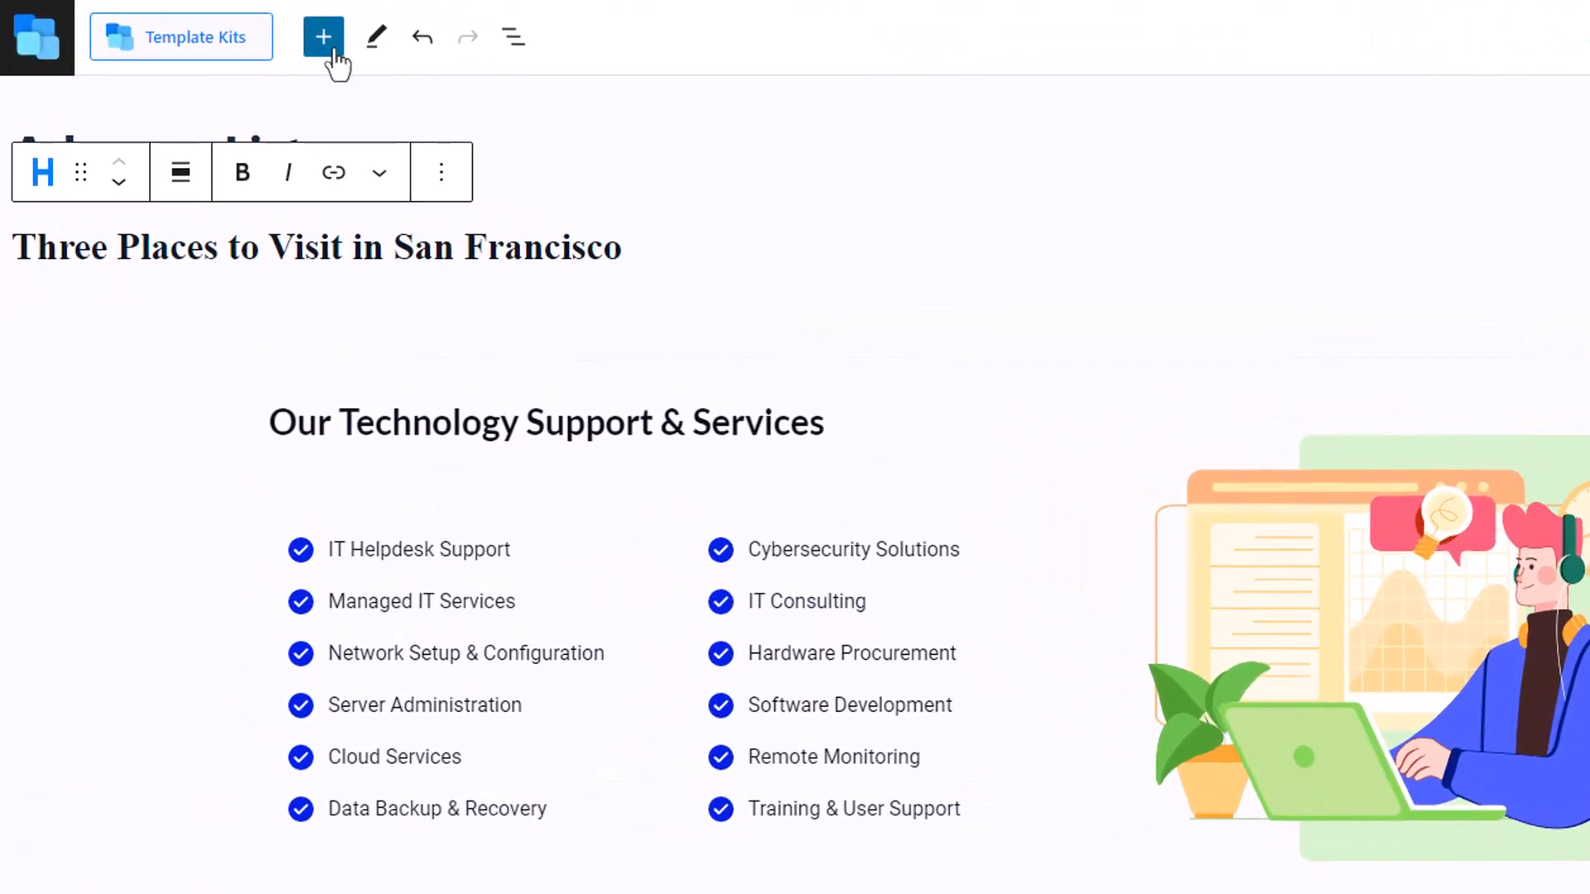
Insert a List - PostX block below the "Three Places to Visit in San Francisco" heading and browse its predefined patterns.
click(267, 30)
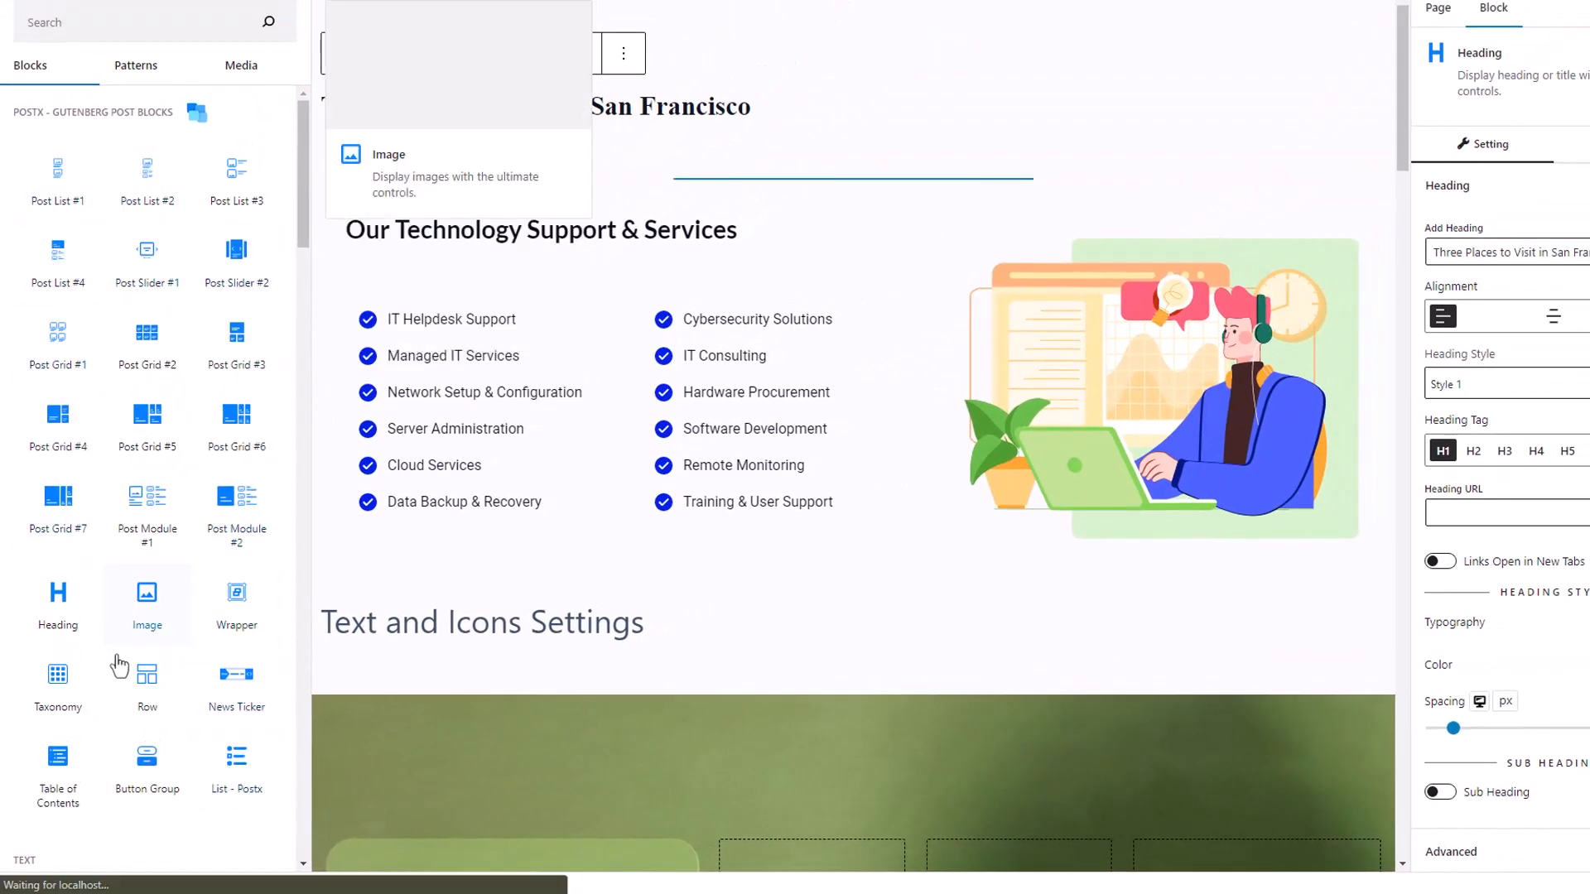
click(228, 754)
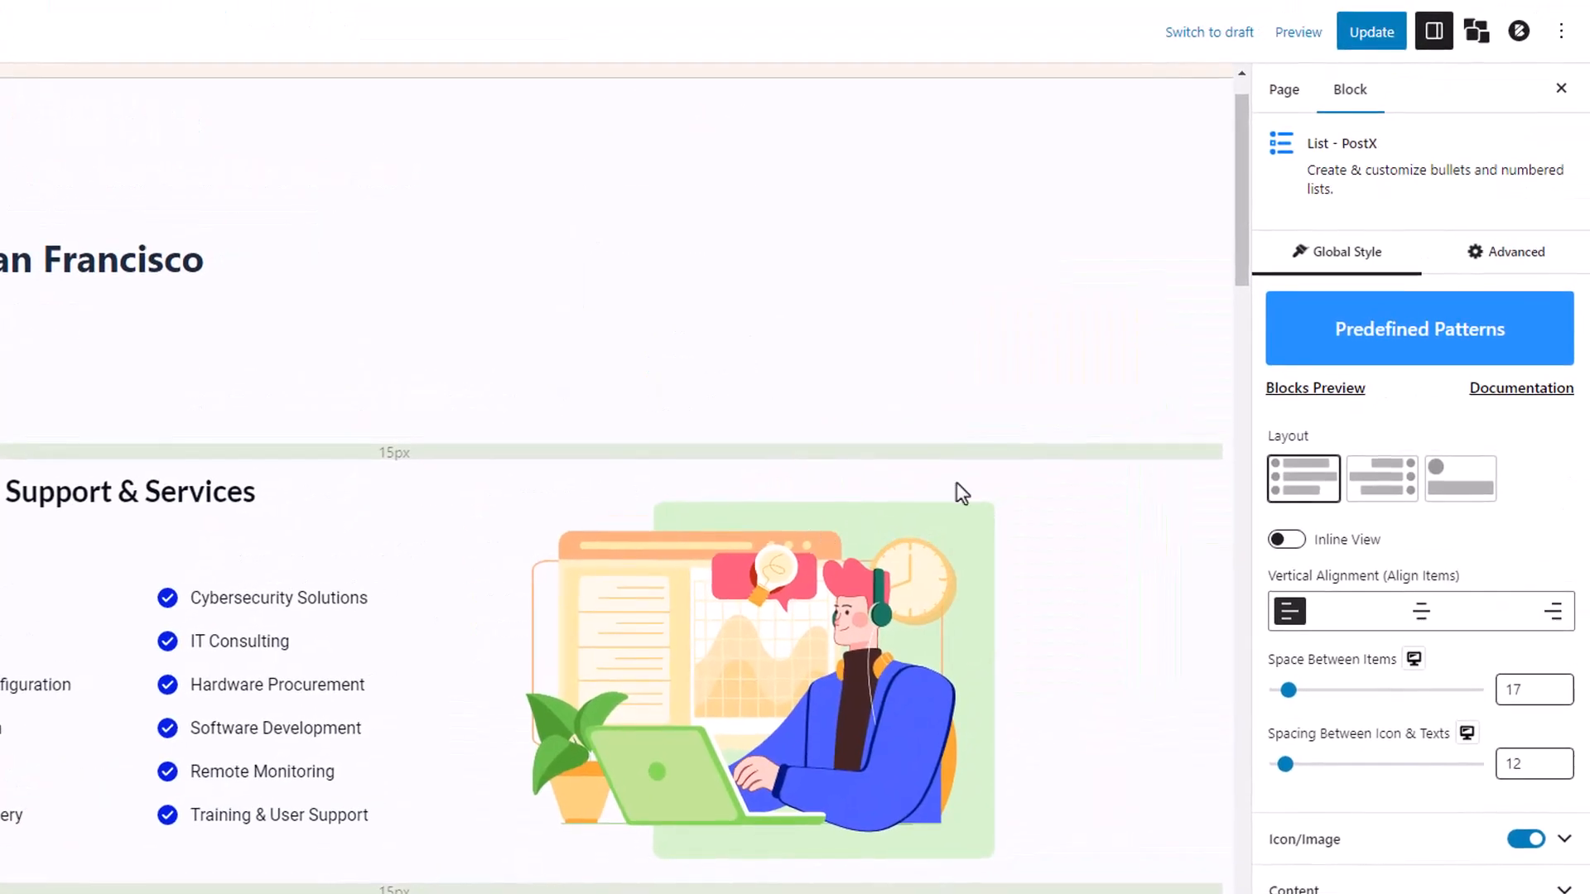
click(1395, 328)
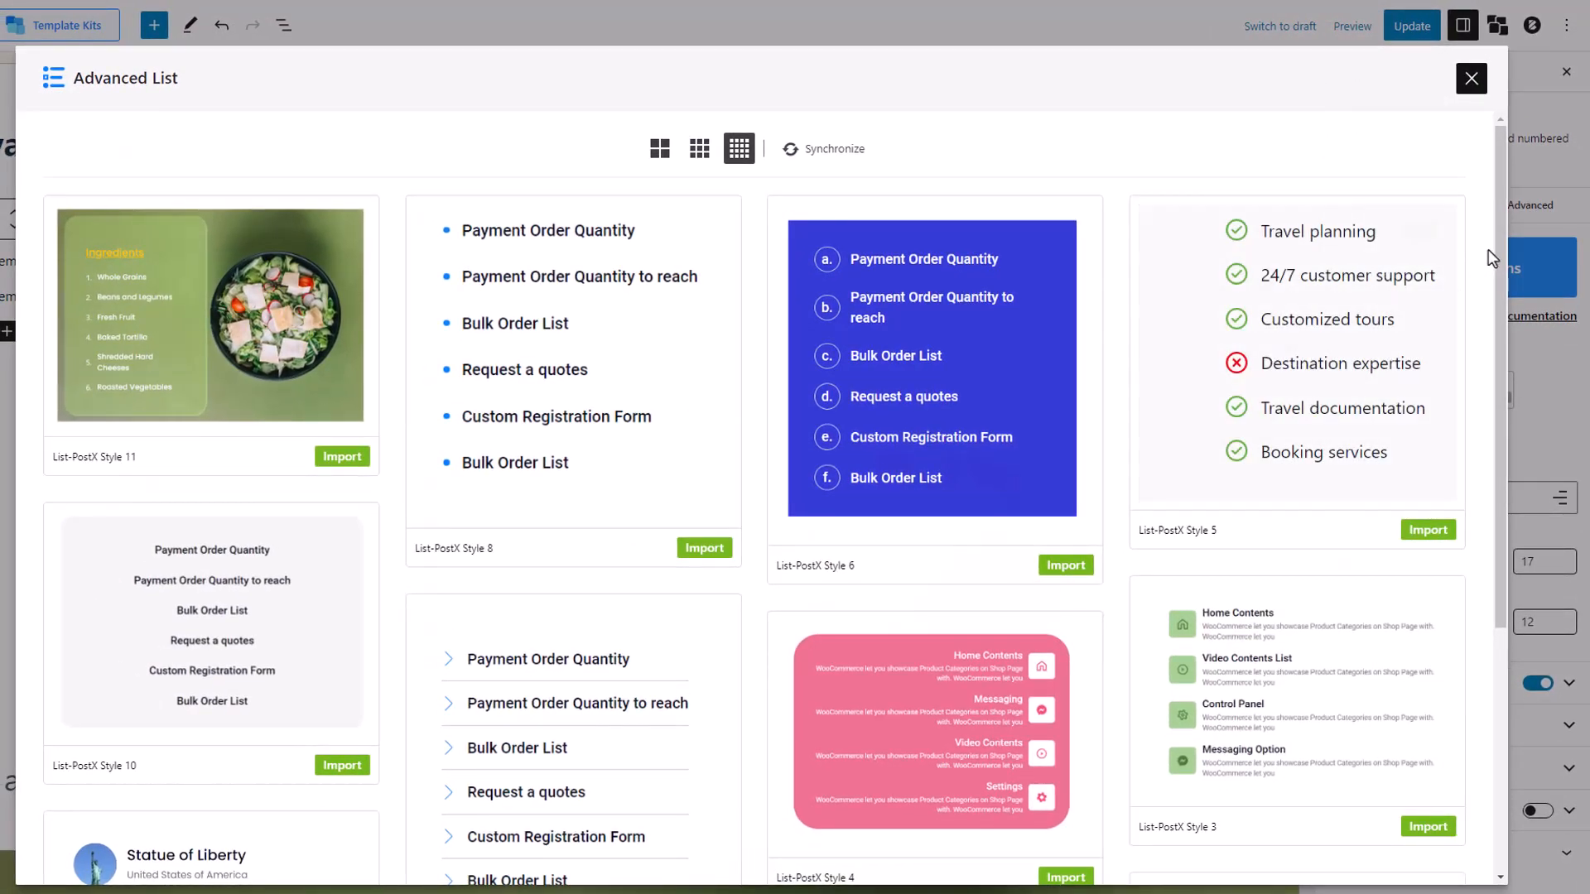
drag(1497, 247, 1493, 500)
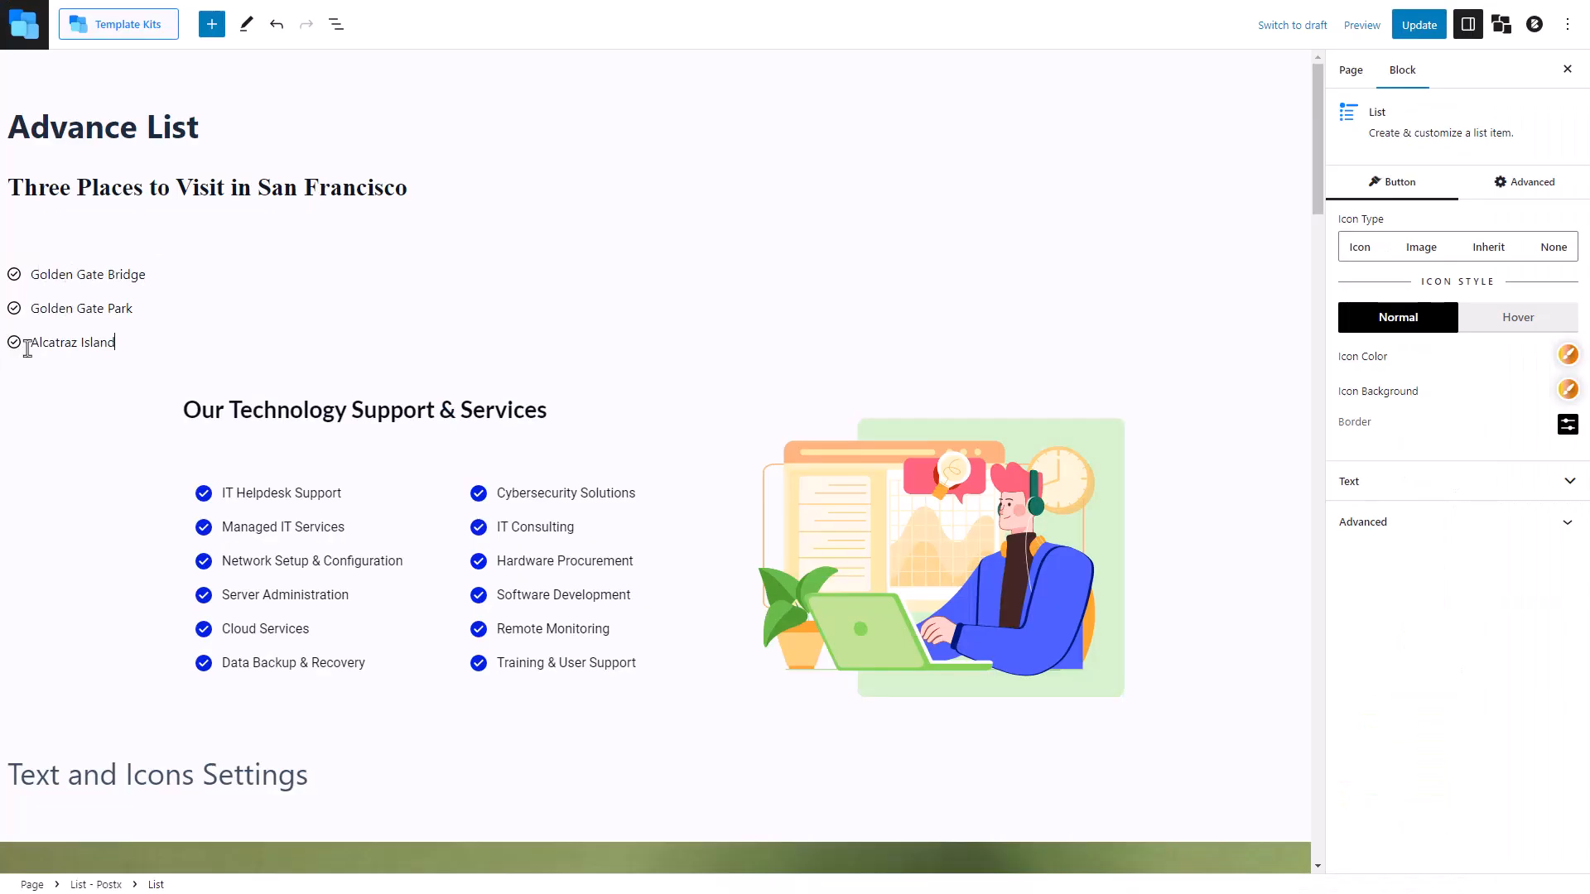
Select individual items in the San Francisco and technology services lists to examine the item-level settings.
click(25, 302)
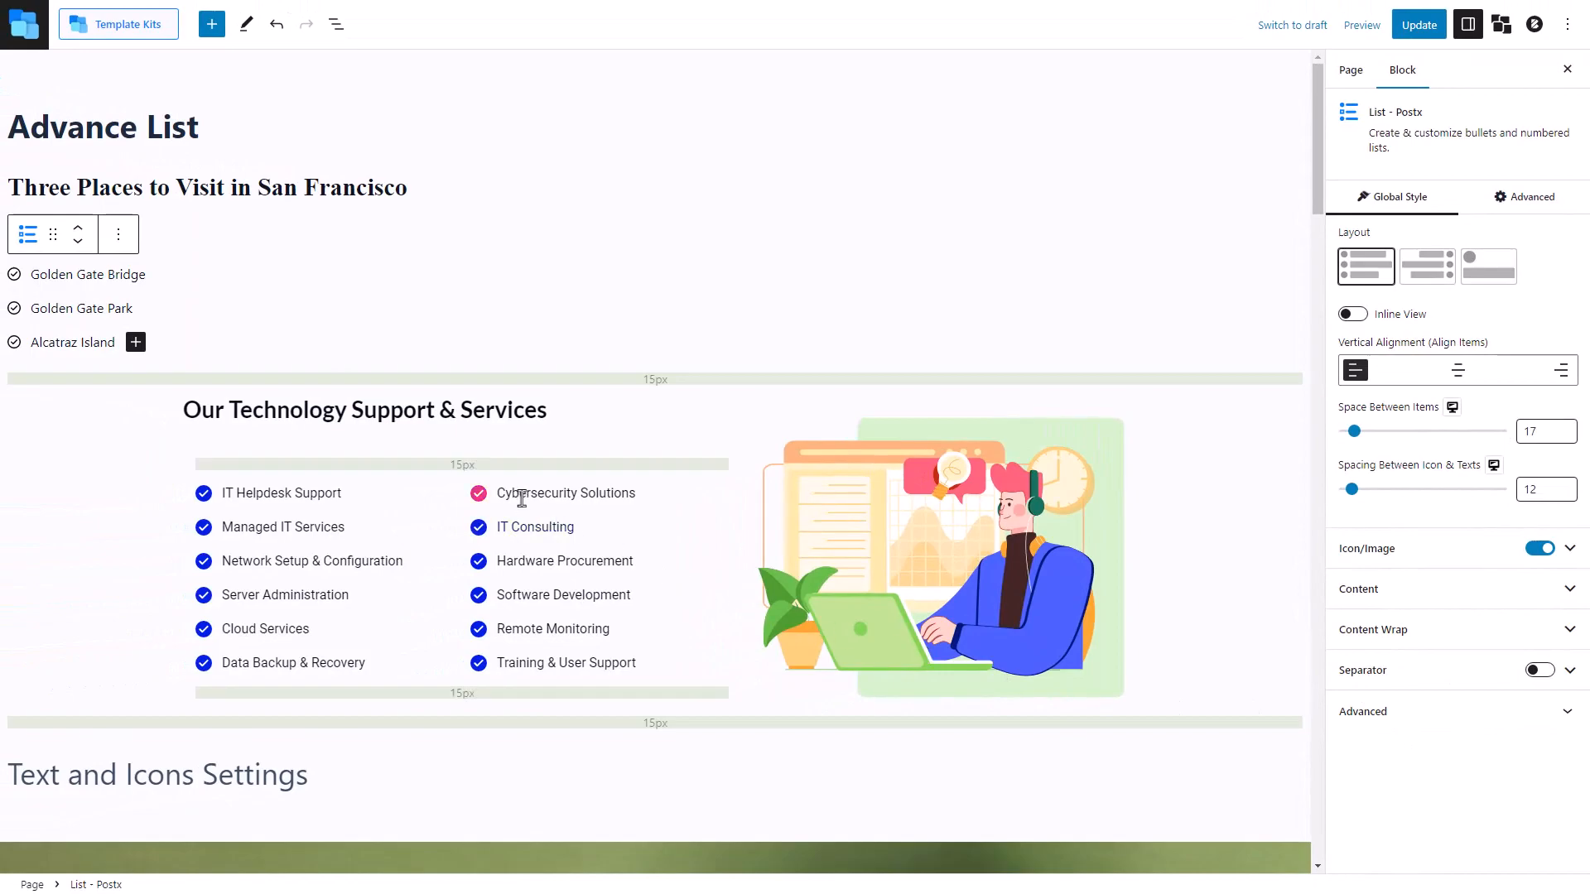
click(522, 498)
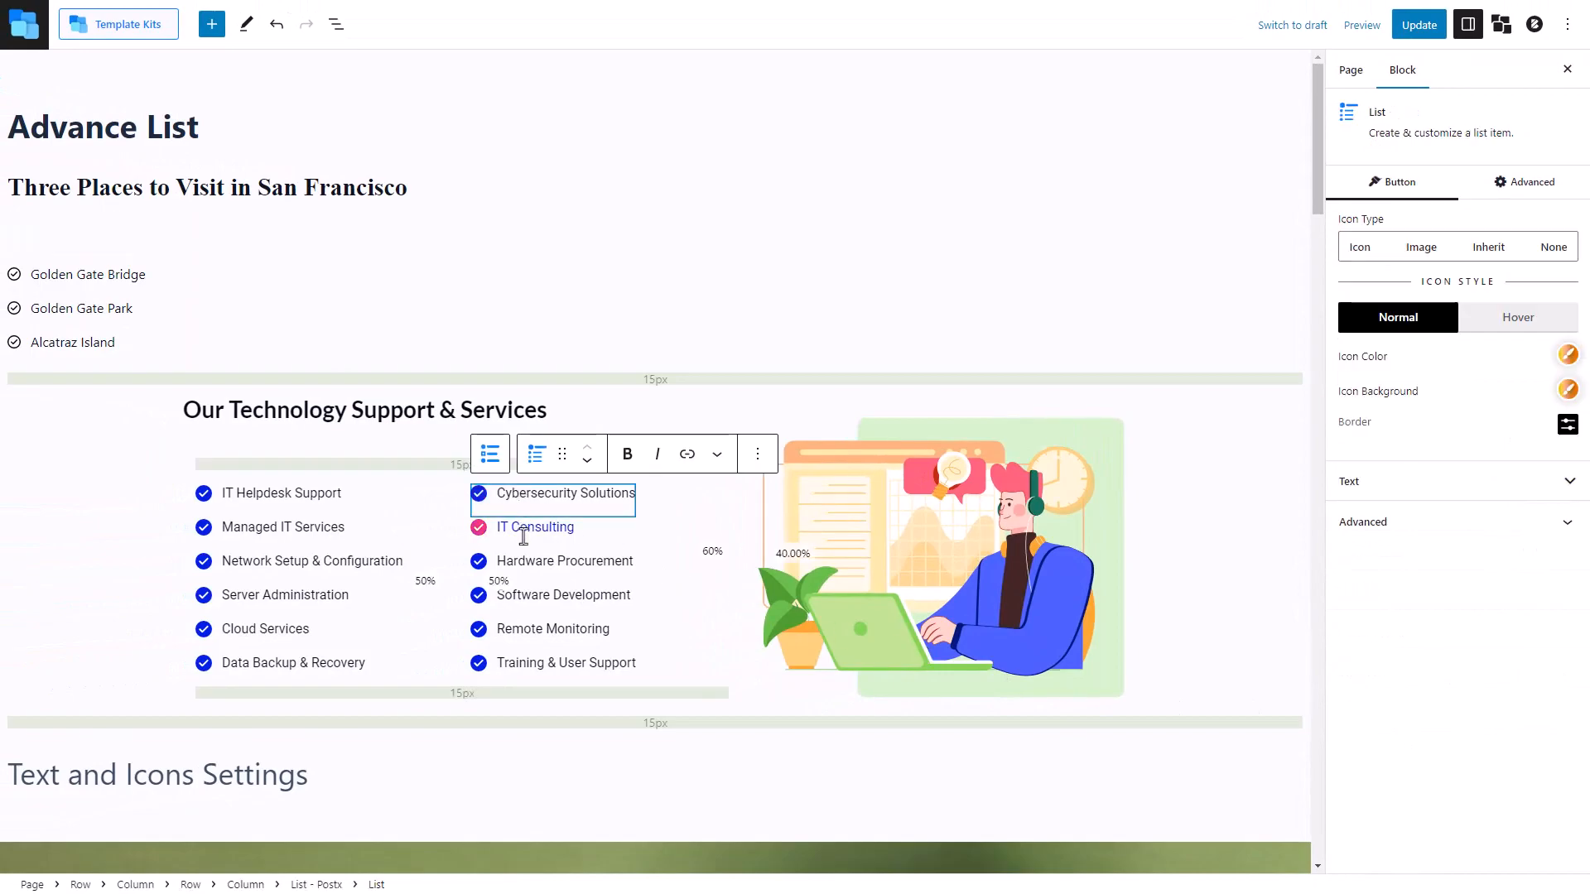
click(523, 535)
click(321, 531)
click(319, 563)
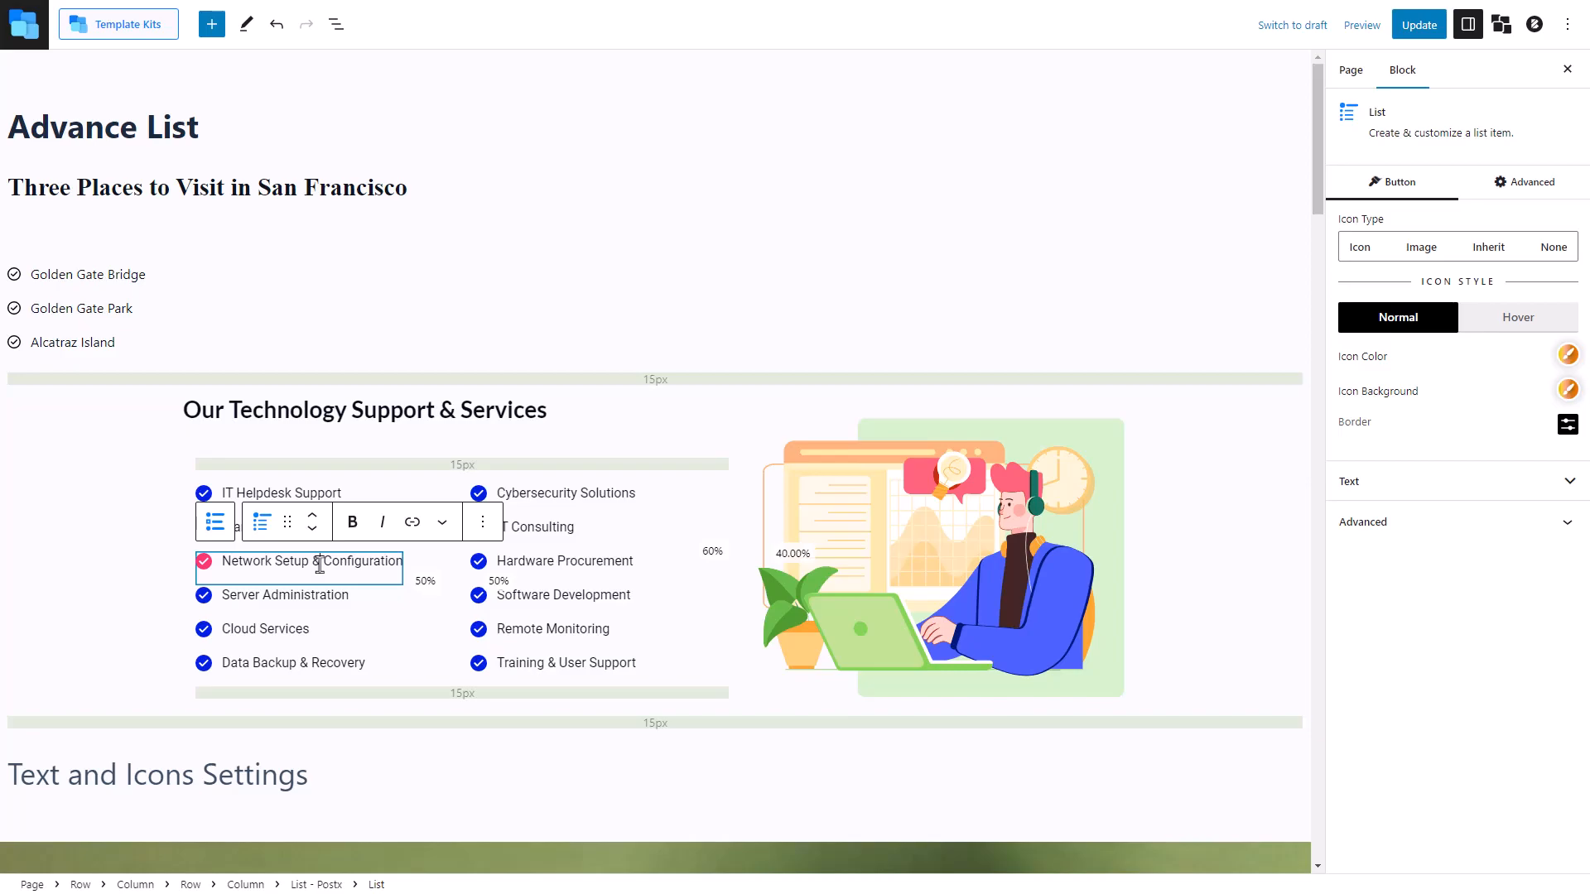
Try the other two layouts on the first technology services list and restore the layout with icons before the text.
click(220, 530)
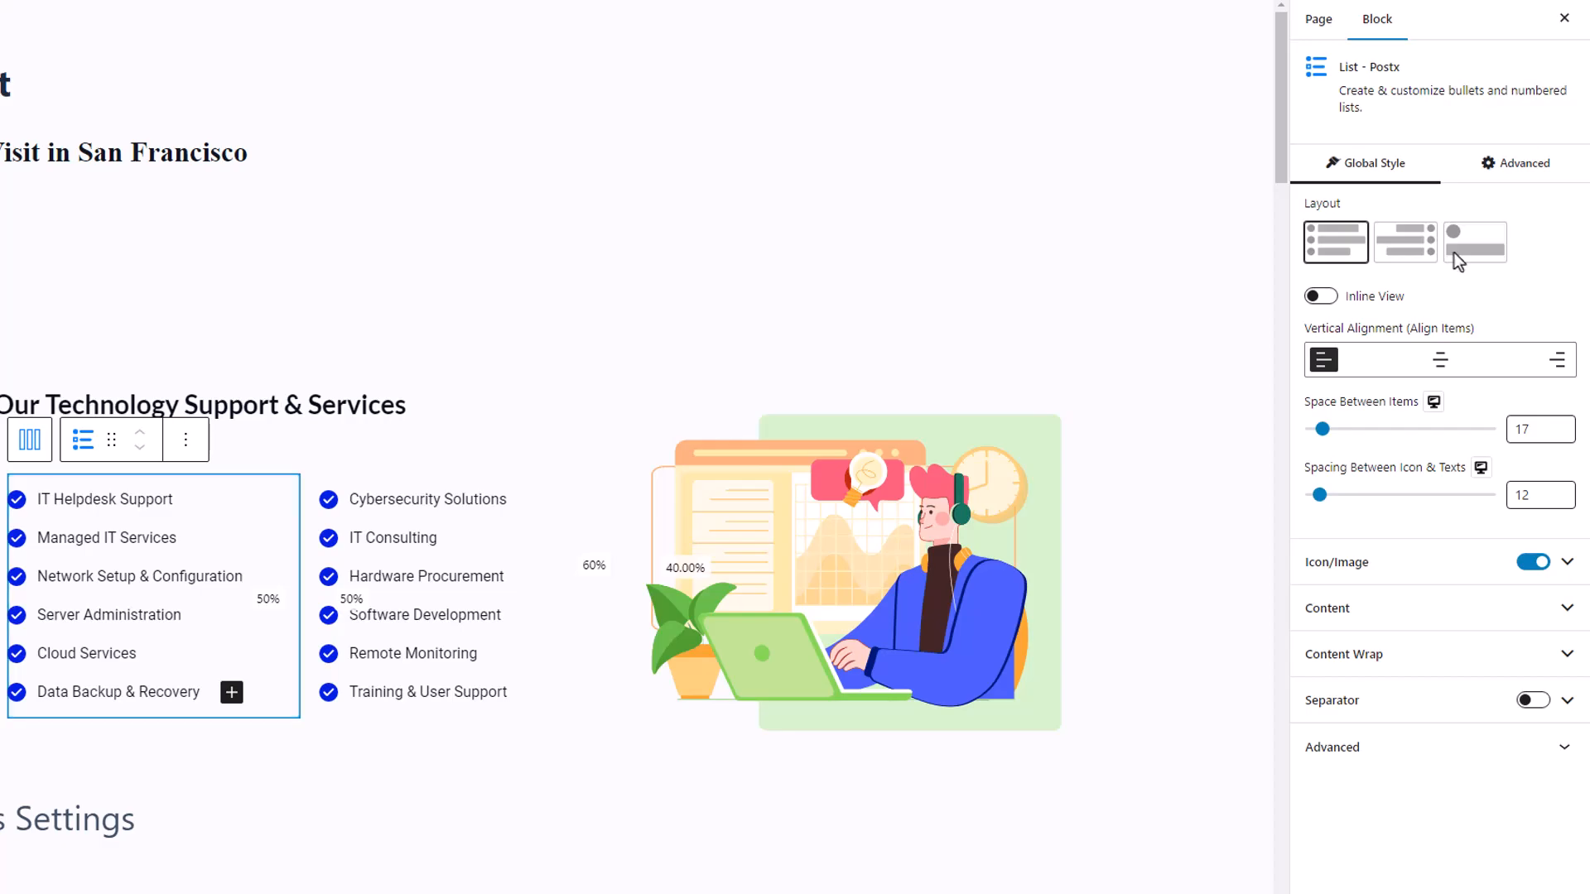
click(1454, 254)
click(1403, 255)
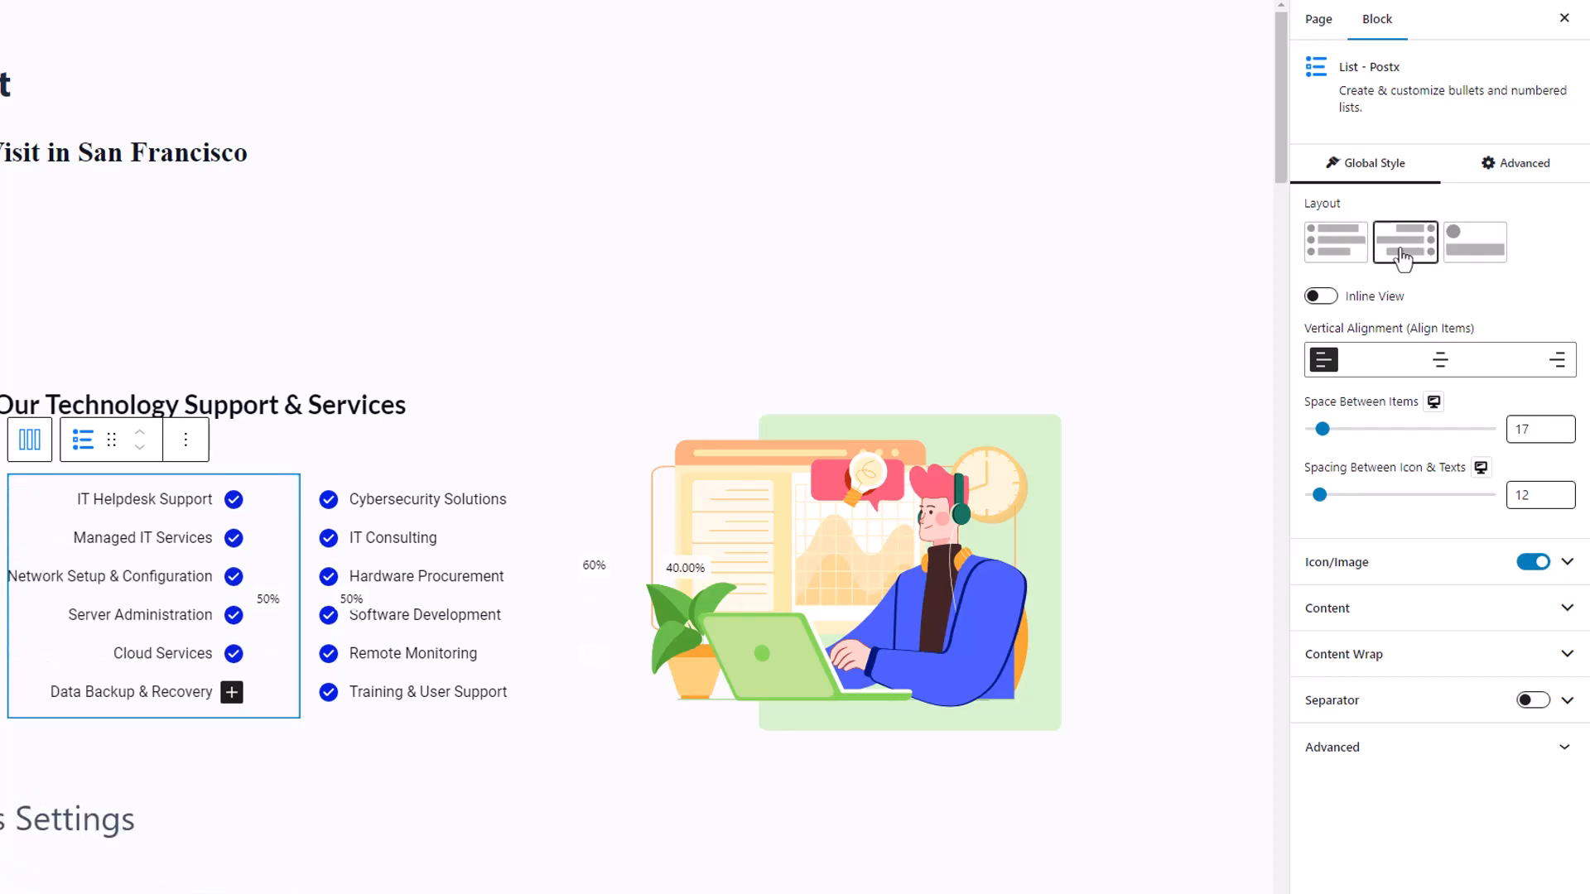
click(1335, 243)
Try the Inline View option on the San Francisco list and turn it off again.
click(93, 252)
click(27, 208)
click(1396, 318)
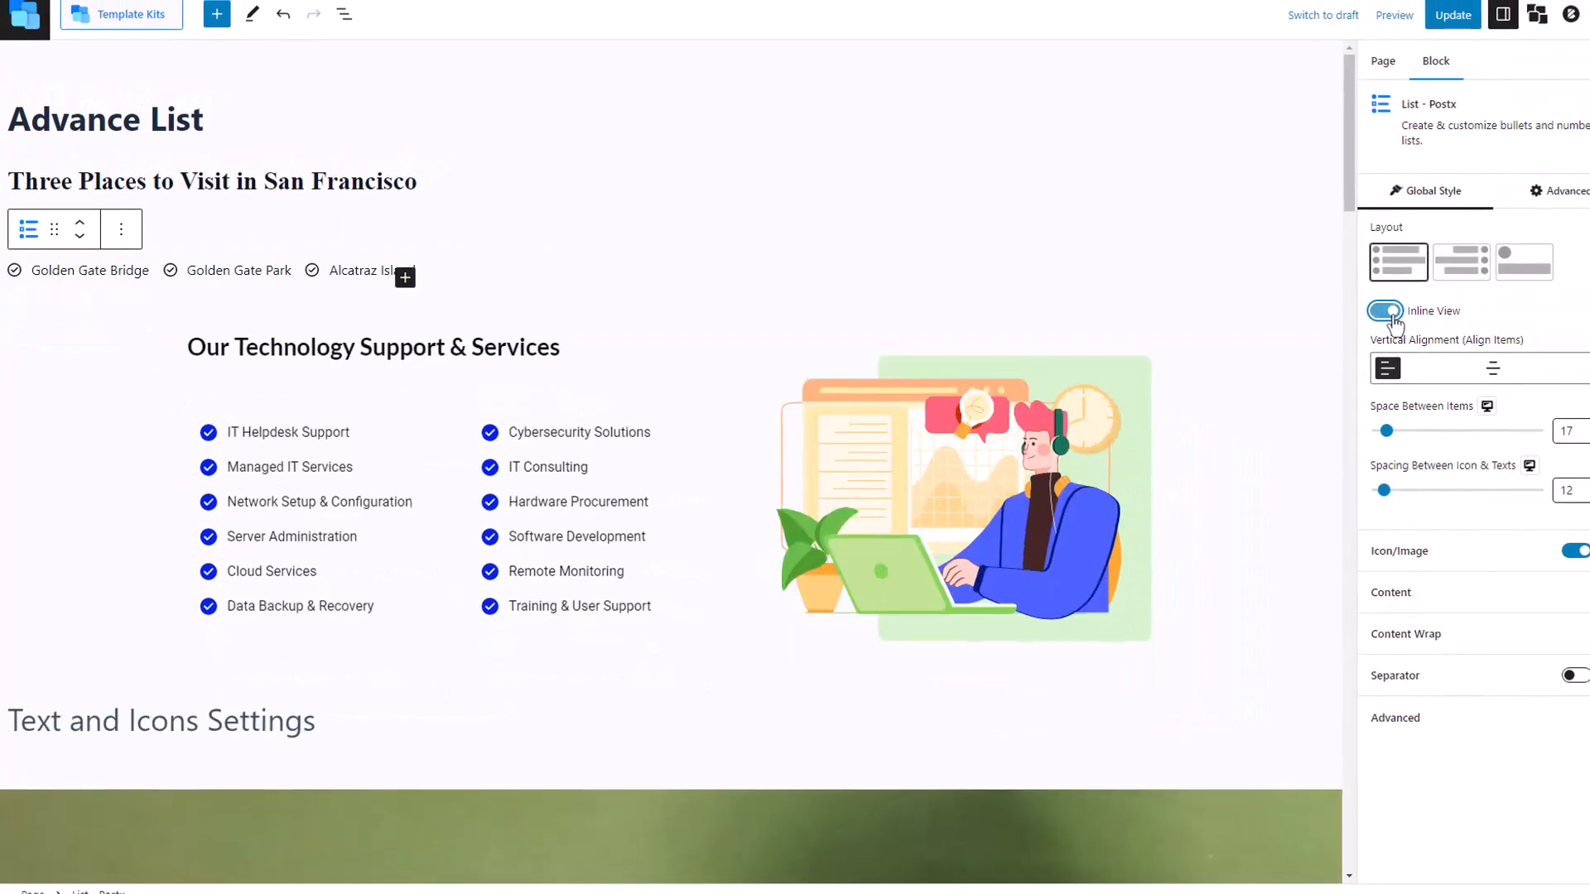
click(1395, 316)
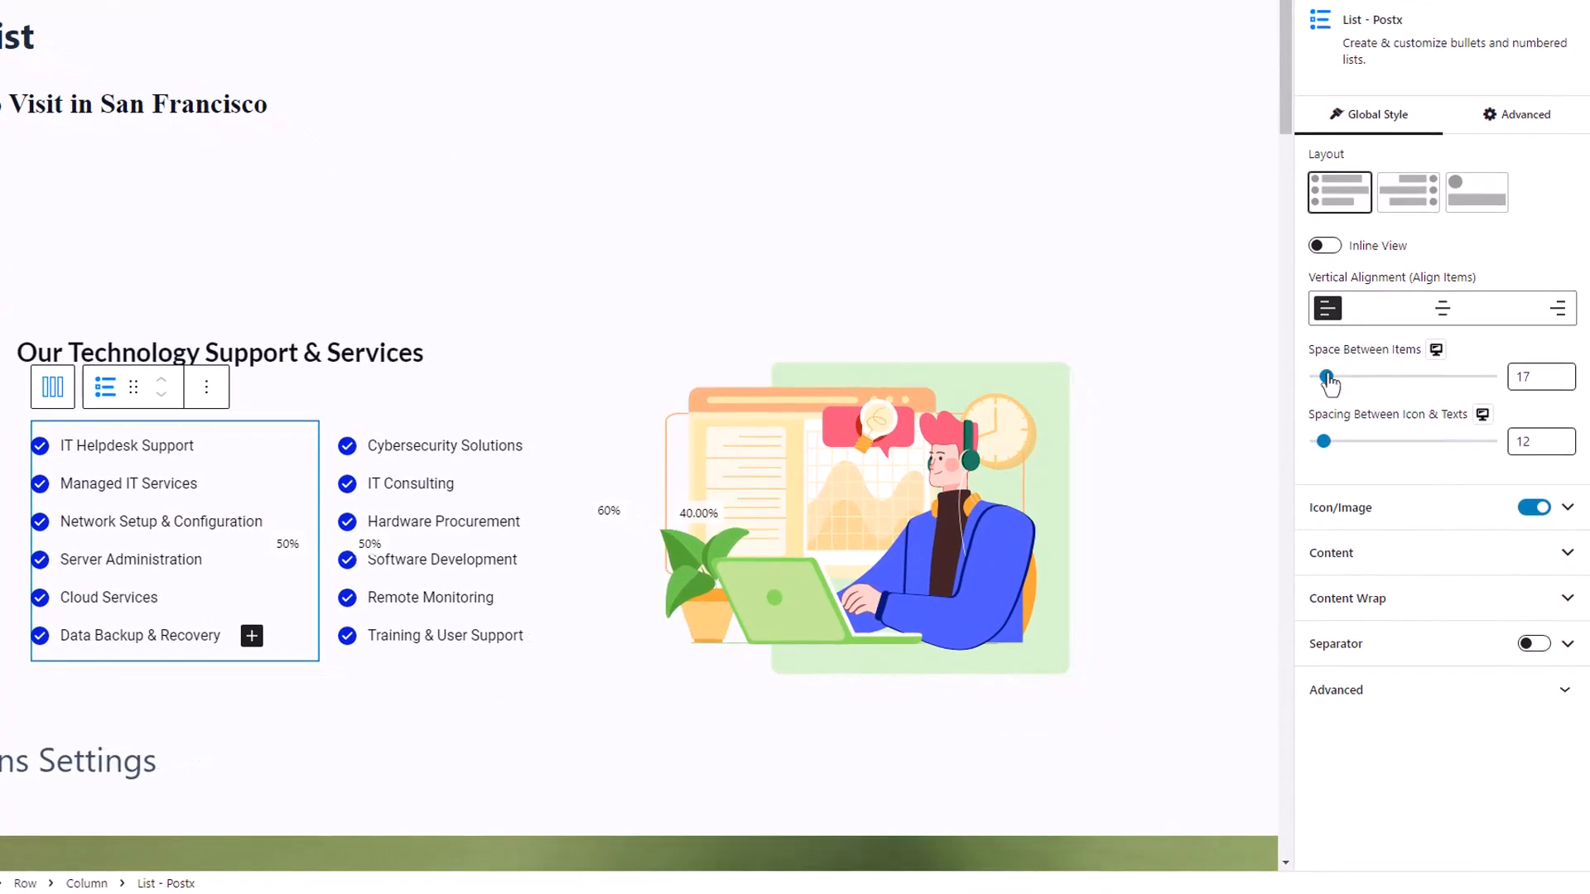
Try increasing the space between list items to 22 and adjusting the spacing between icon and text.
drag(1353, 431, 1361, 434)
drag(1336, 382, 1331, 385)
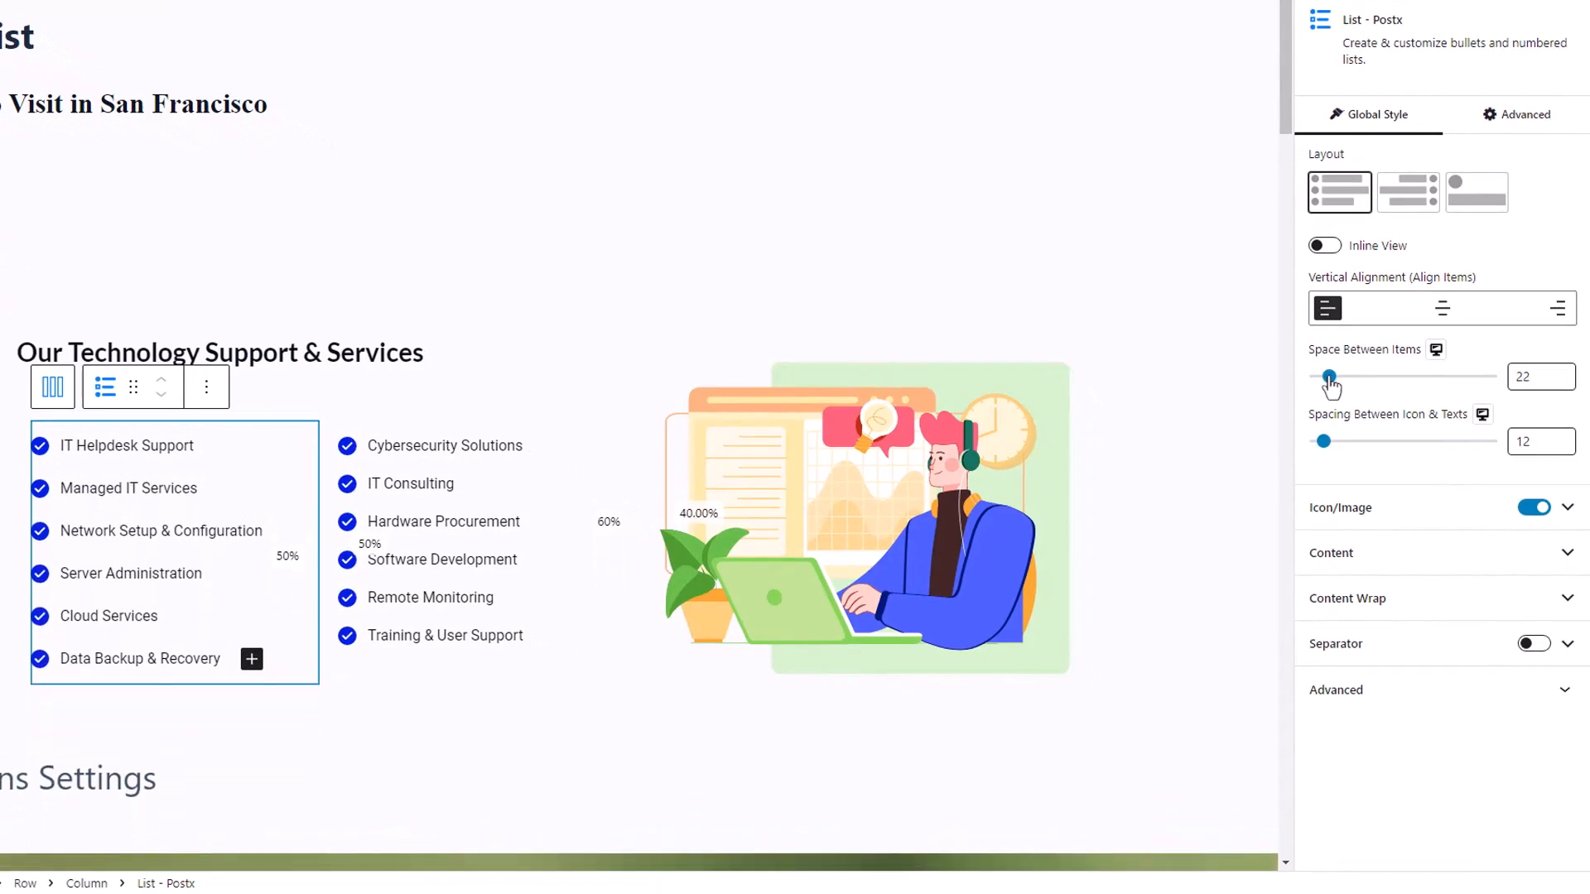
drag(1327, 447, 1334, 447)
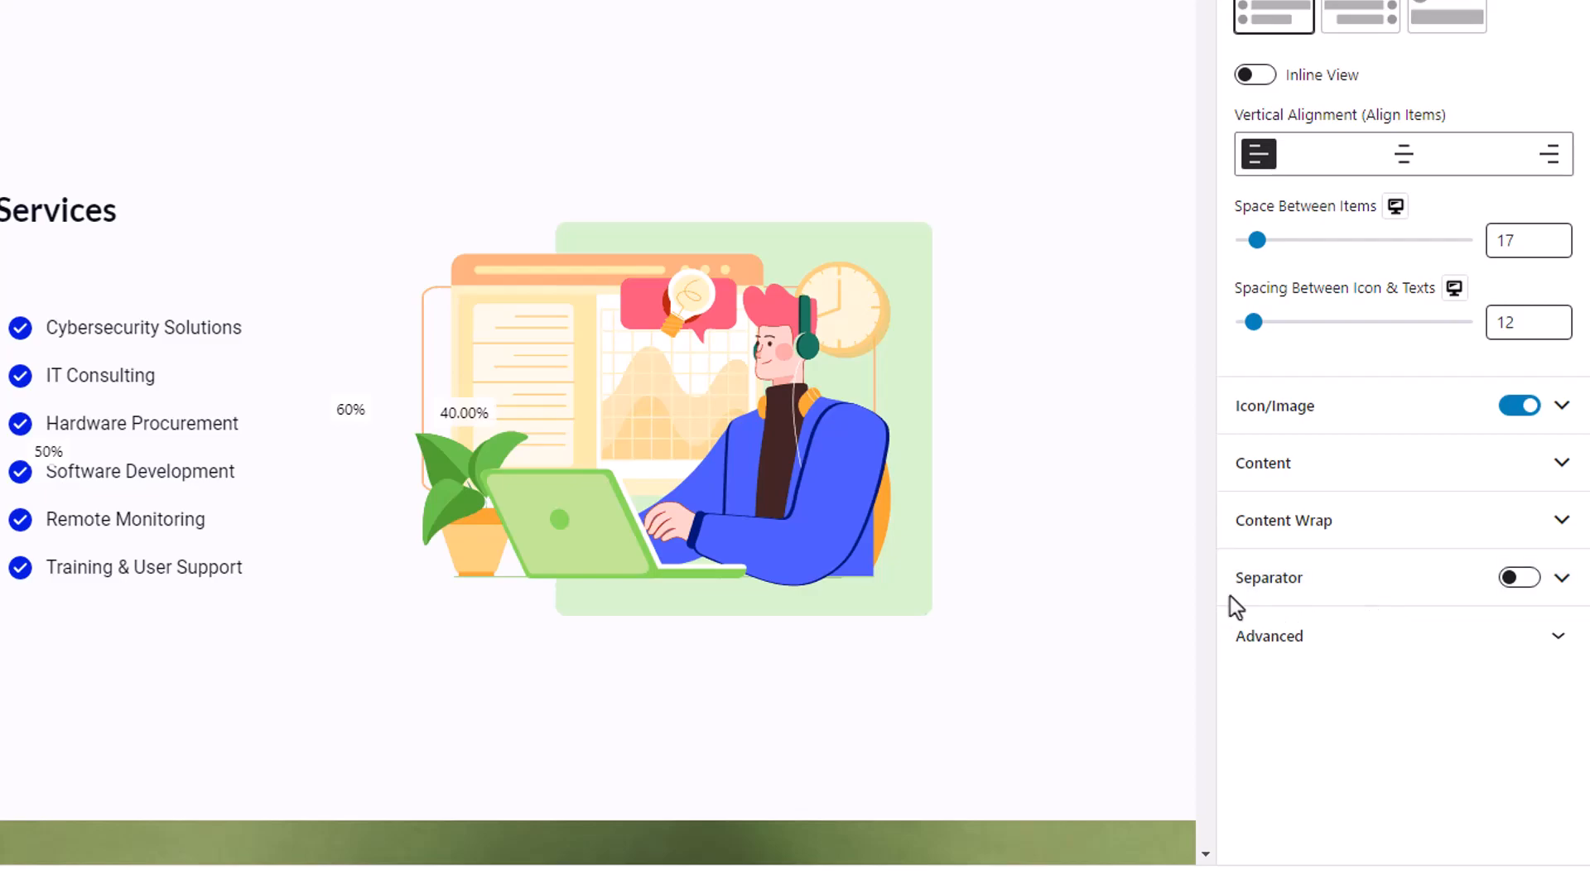
Review the Icon/Image settings and icon store of the second technology services list and set its icon size to 19.
click(1441, 437)
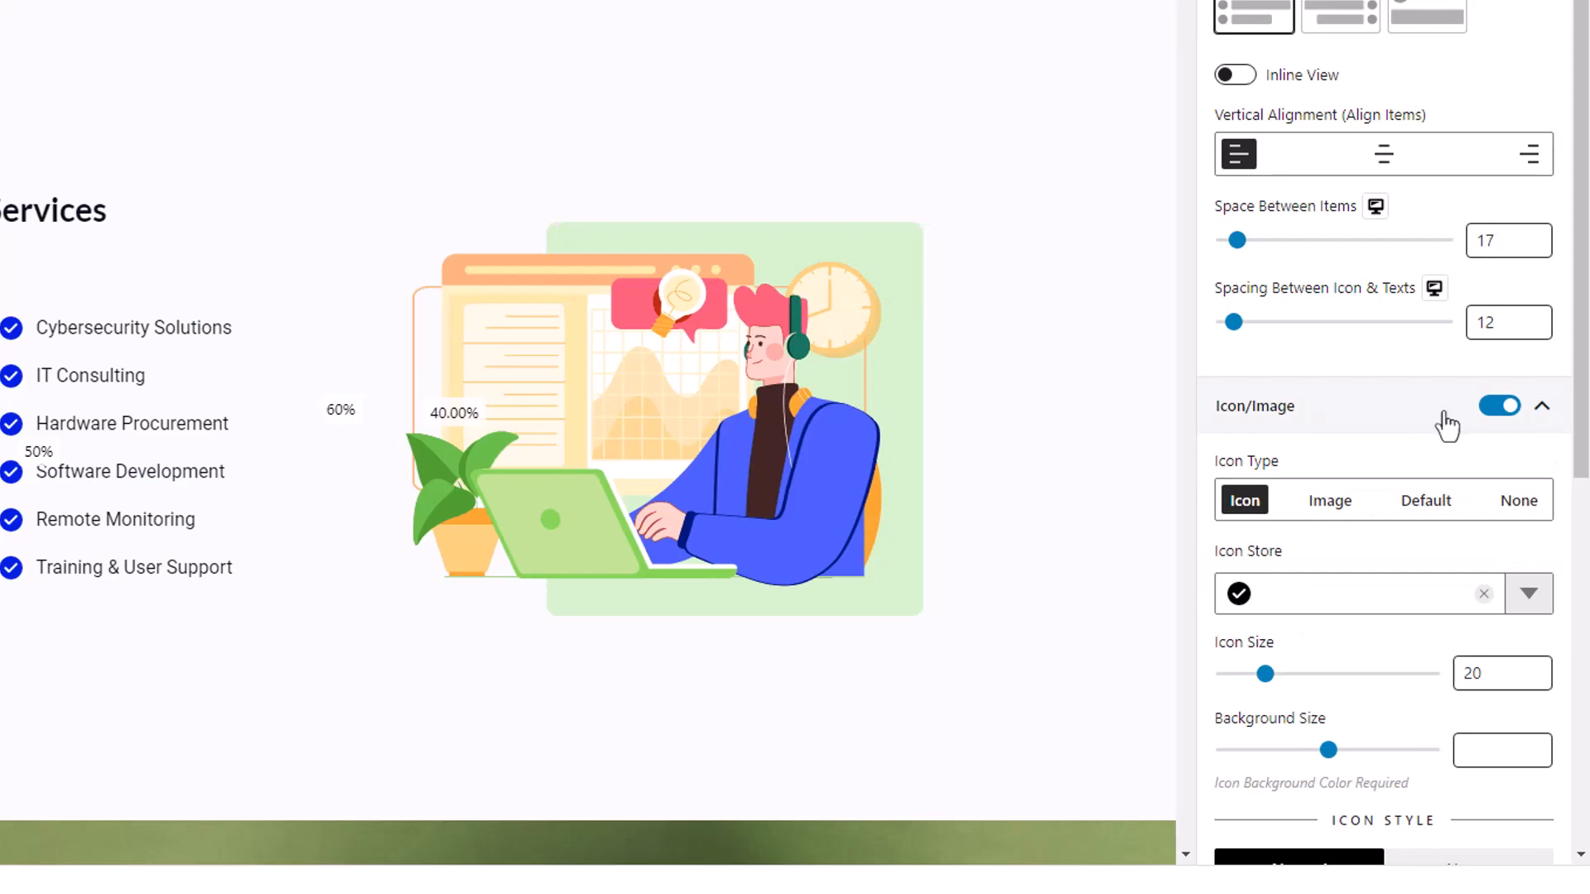
scroll(1445, 424, down, 5)
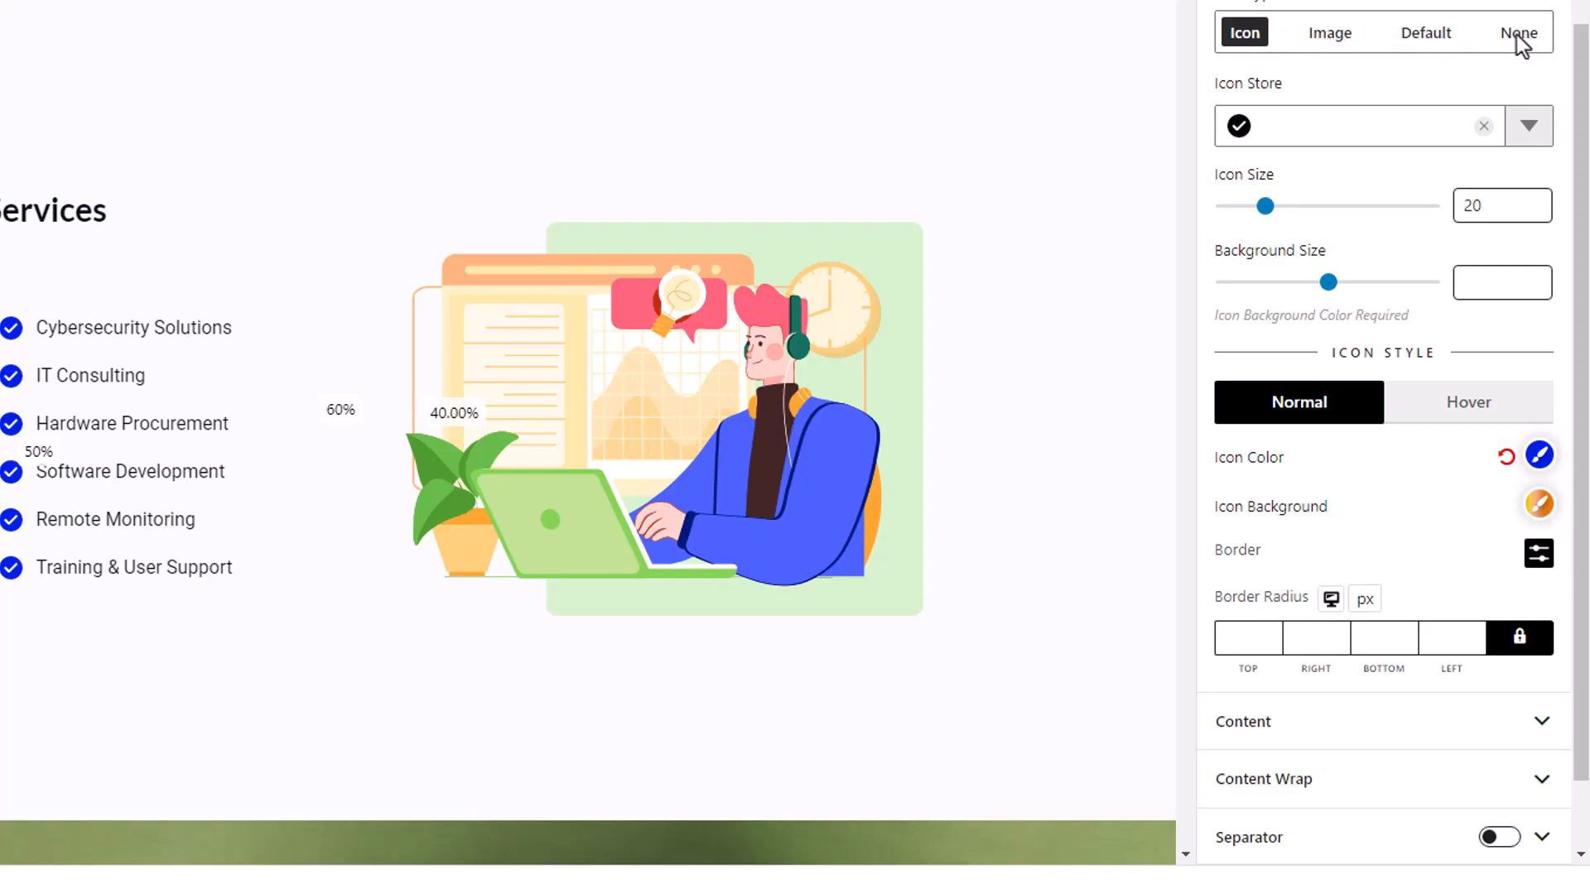
click(1457, 426)
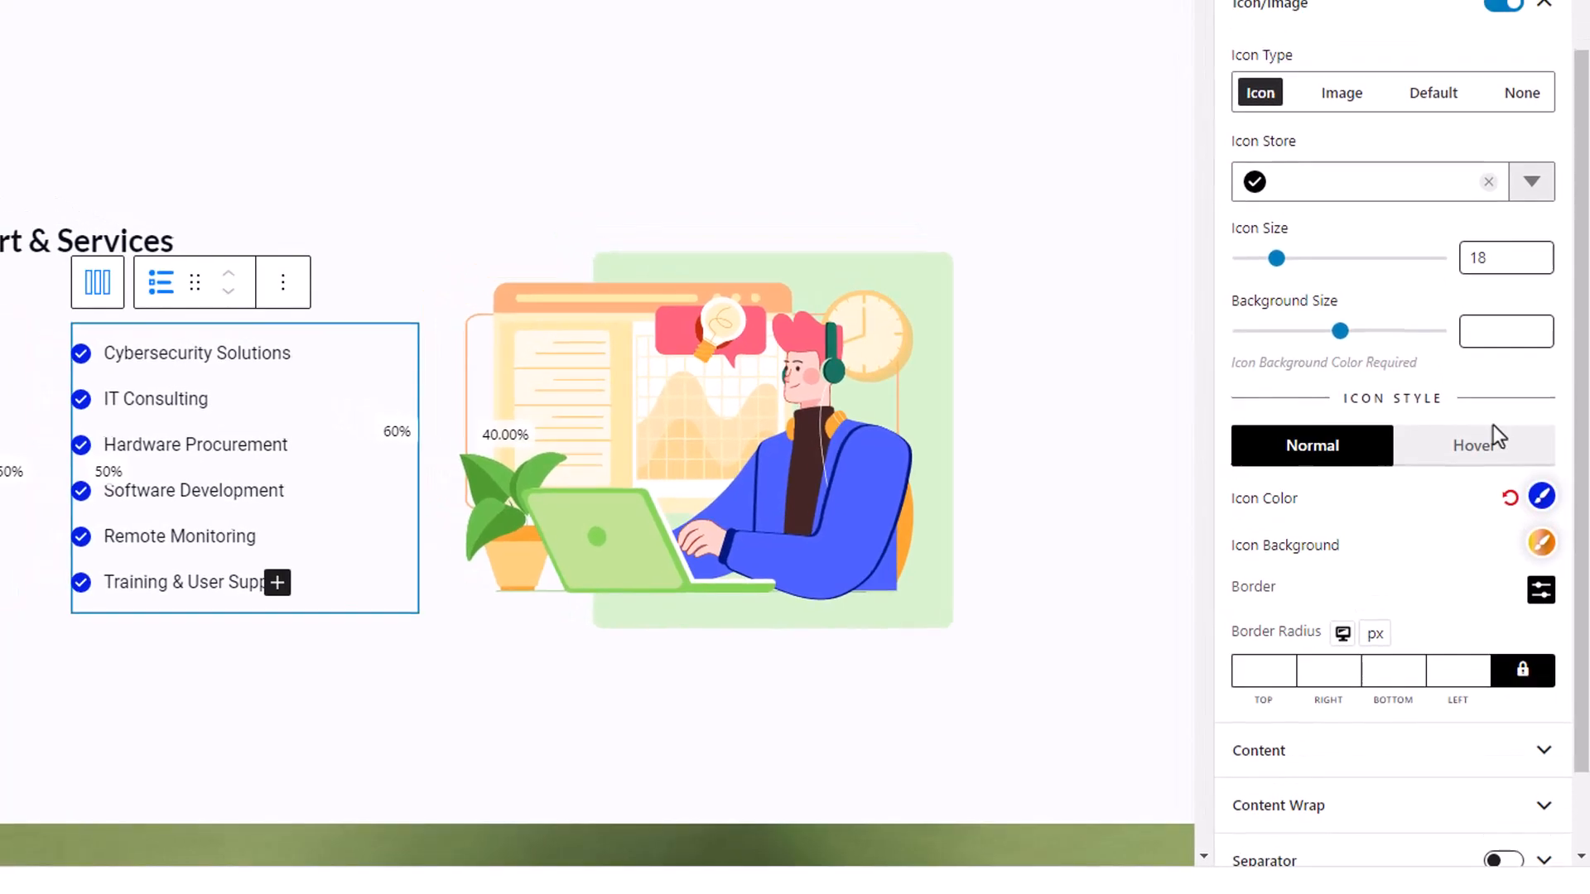
click(1525, 134)
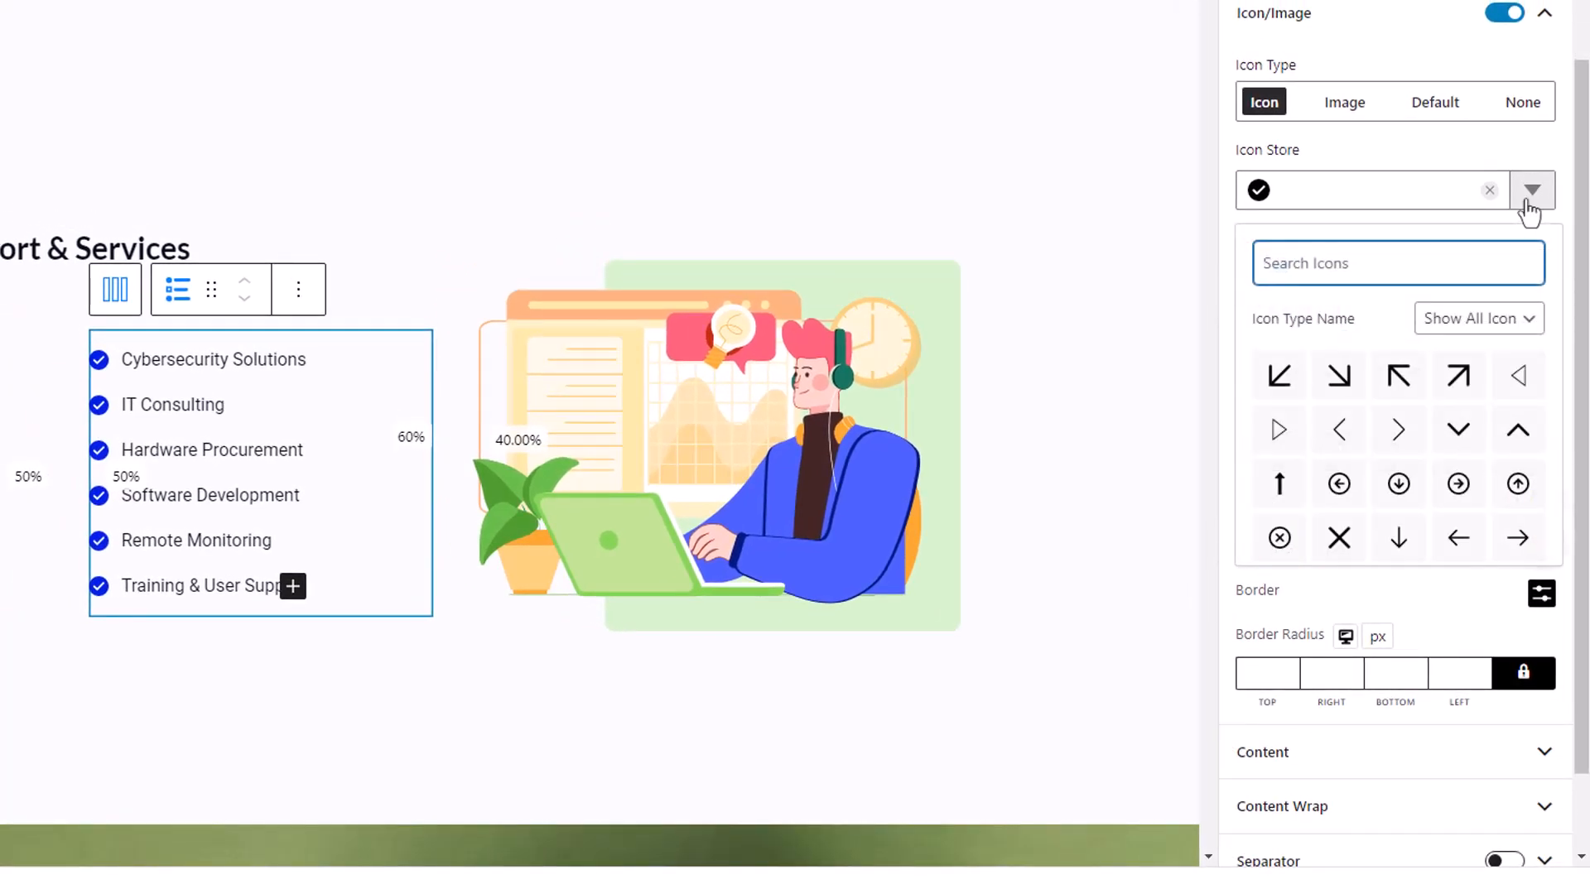
click(1529, 198)
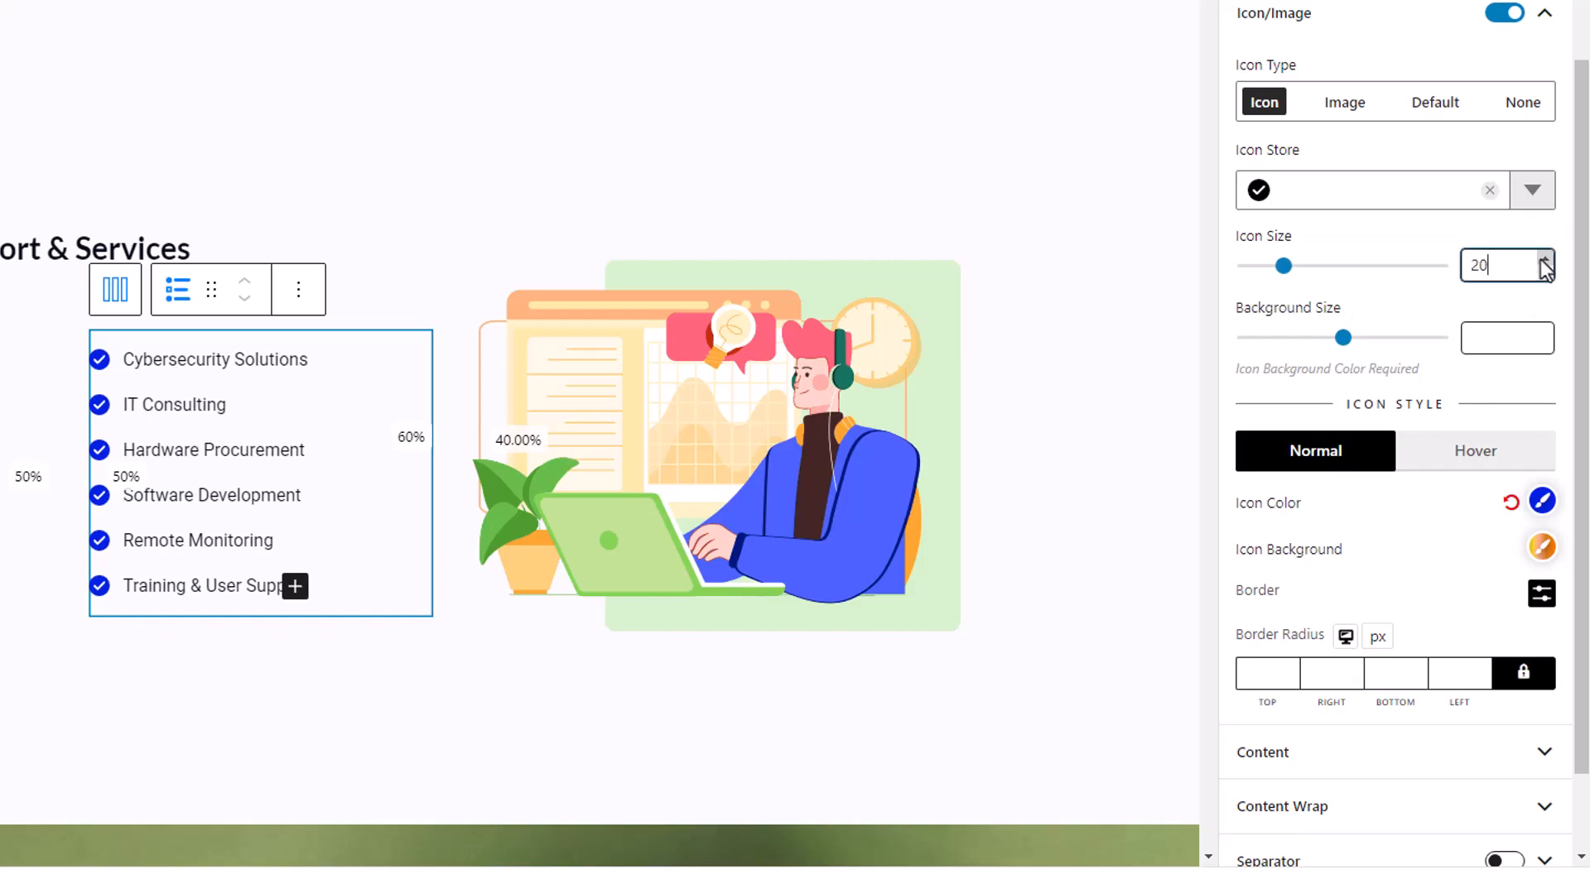
click(1544, 262)
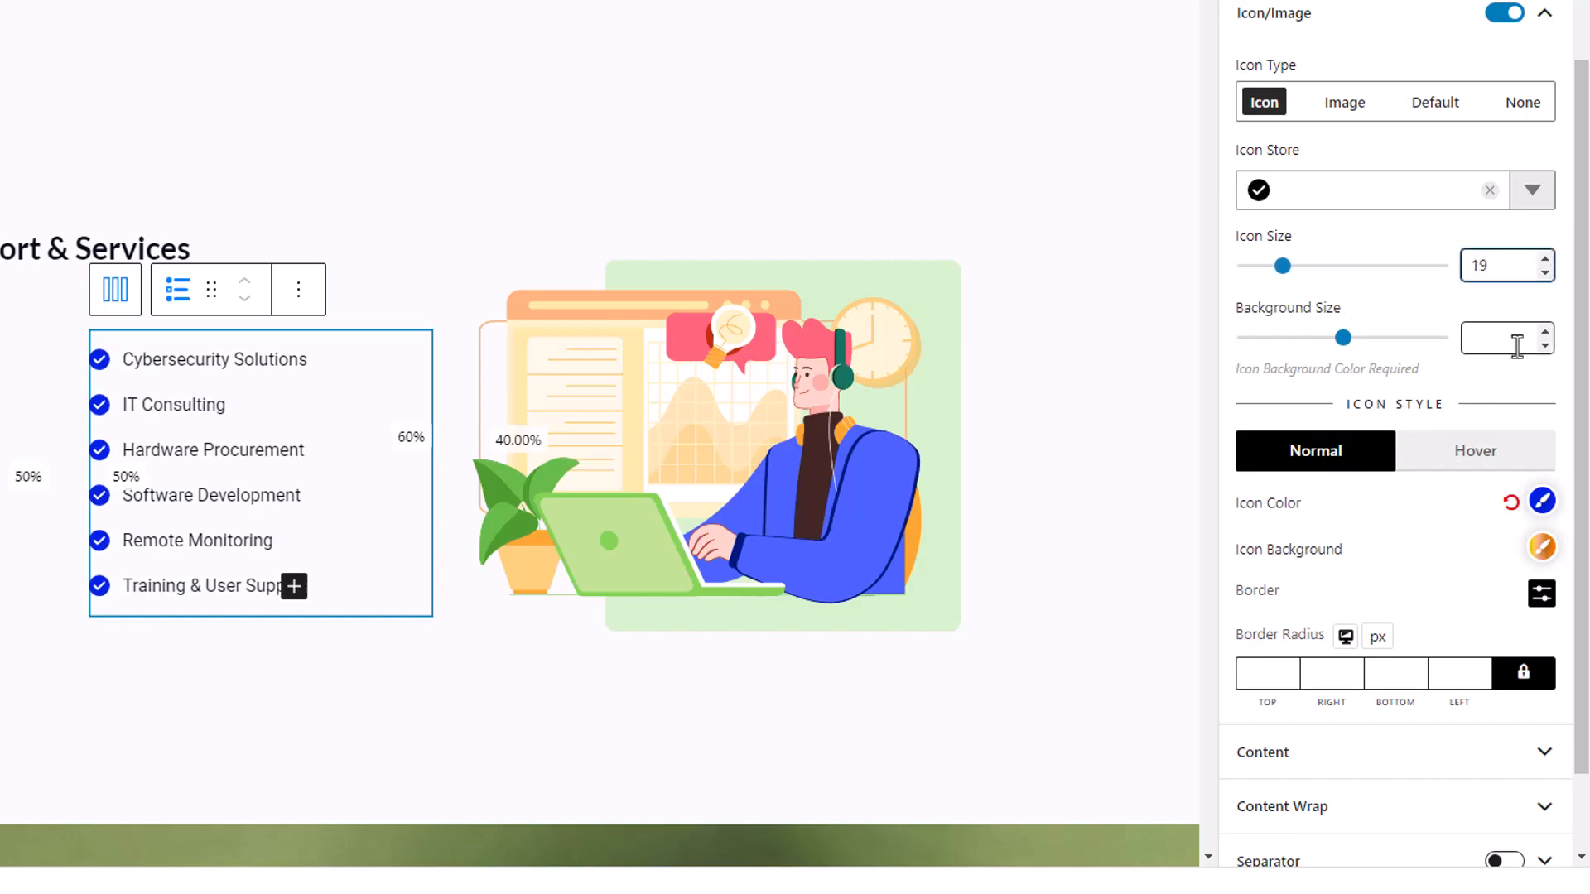
Try an icon background size on the services list, clear it, and open the icon border options.
click(1545, 333)
click(1545, 332)
click(1545, 333)
click(1546, 333)
click(1546, 333)
key(BackSpace)
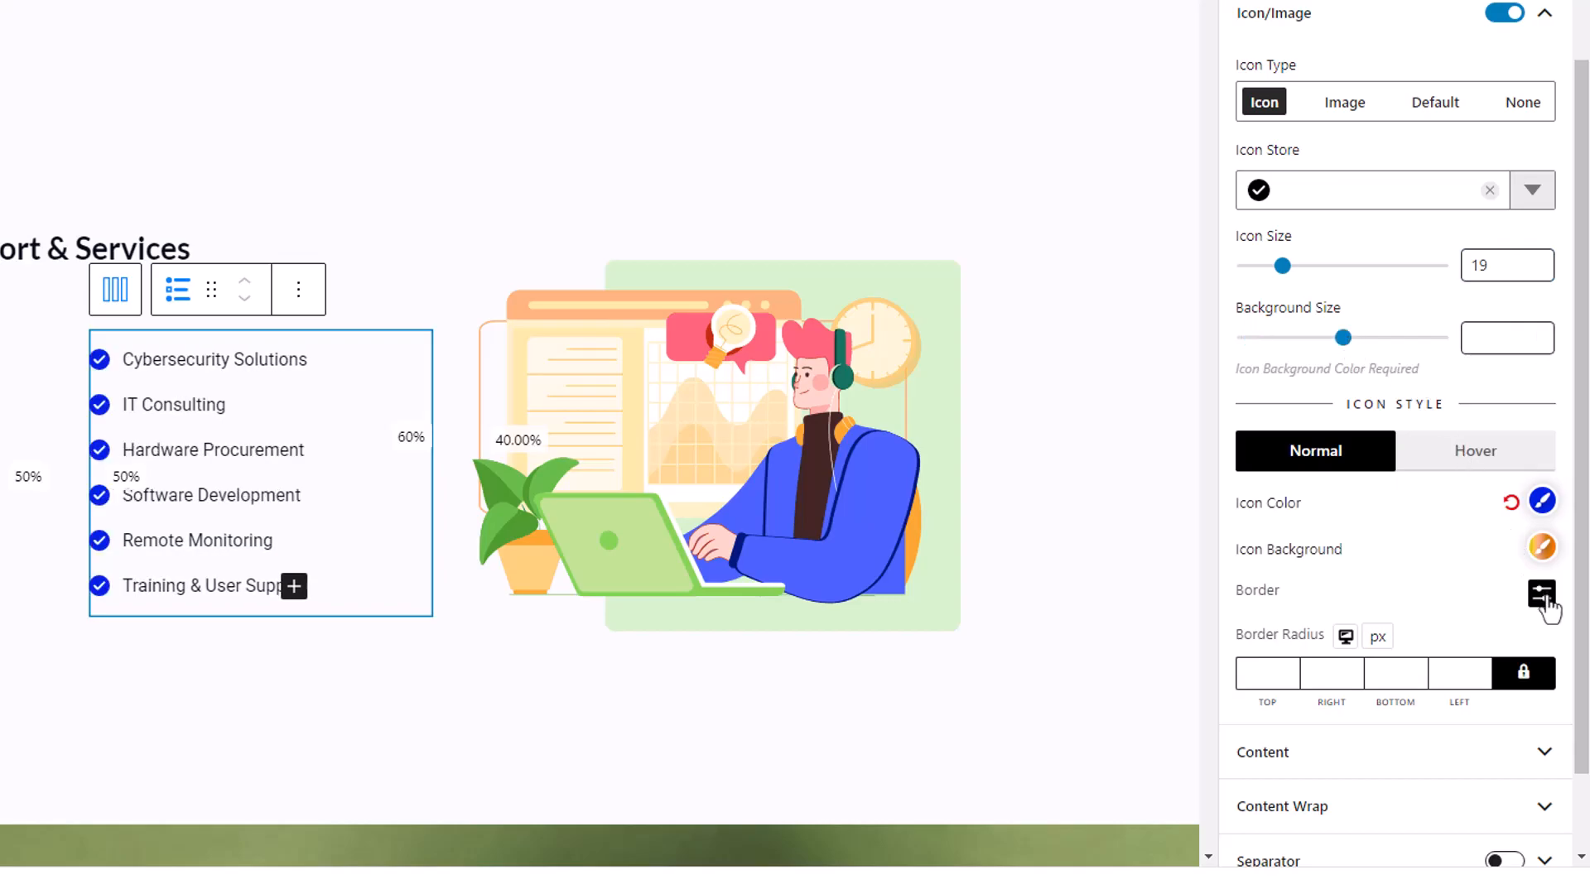
click(1542, 594)
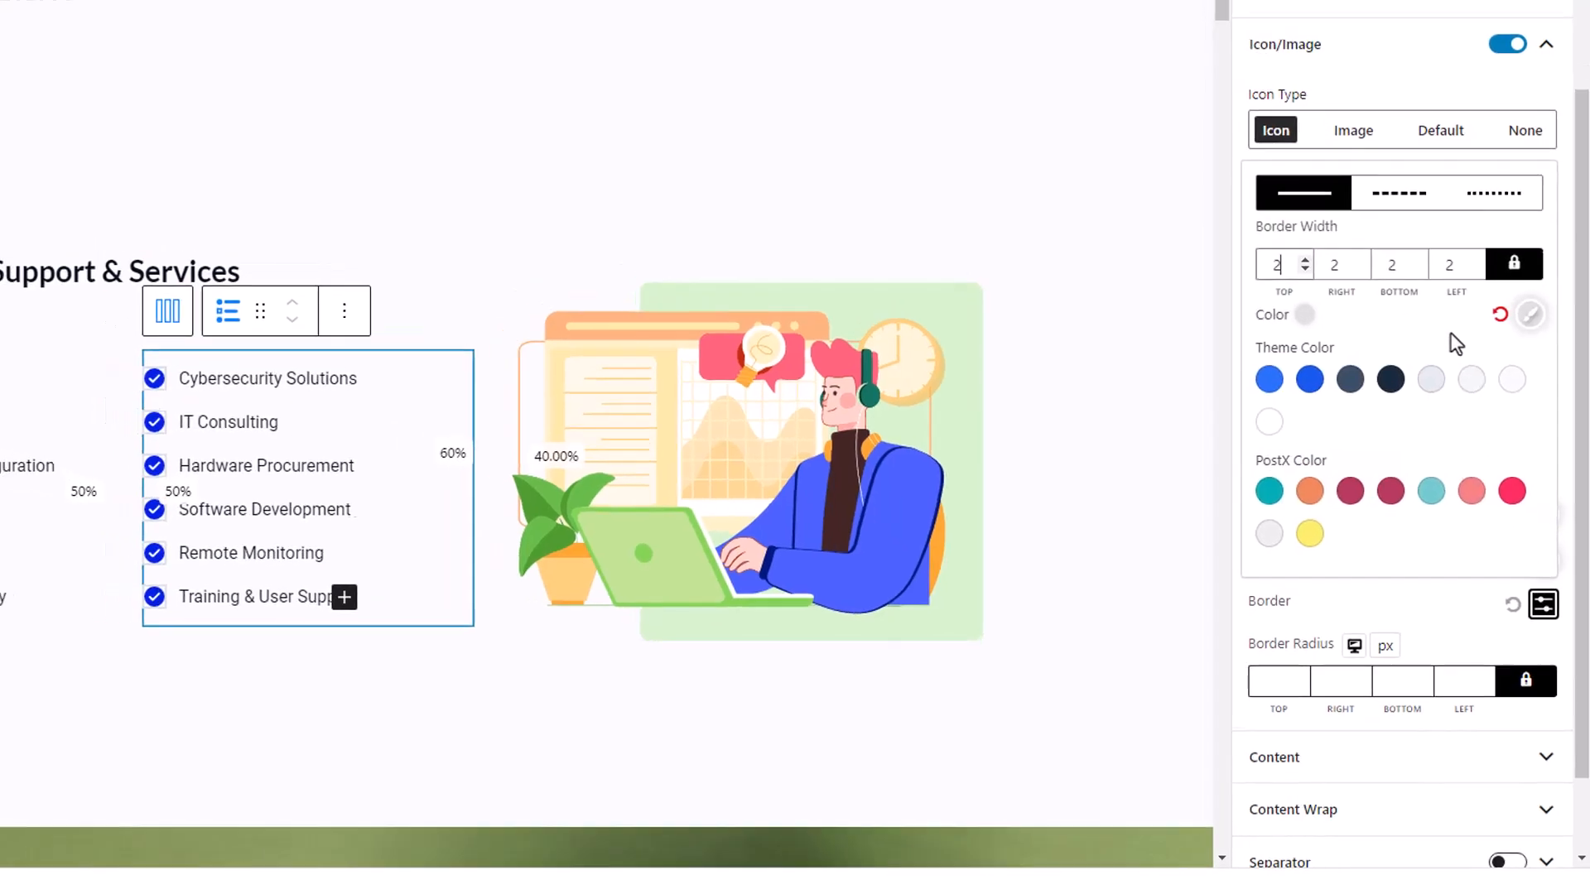
Set the hover icon color of the "Things to Add in Your Salad" list to hex 80E809.
scroll(1151, 187, down, 10)
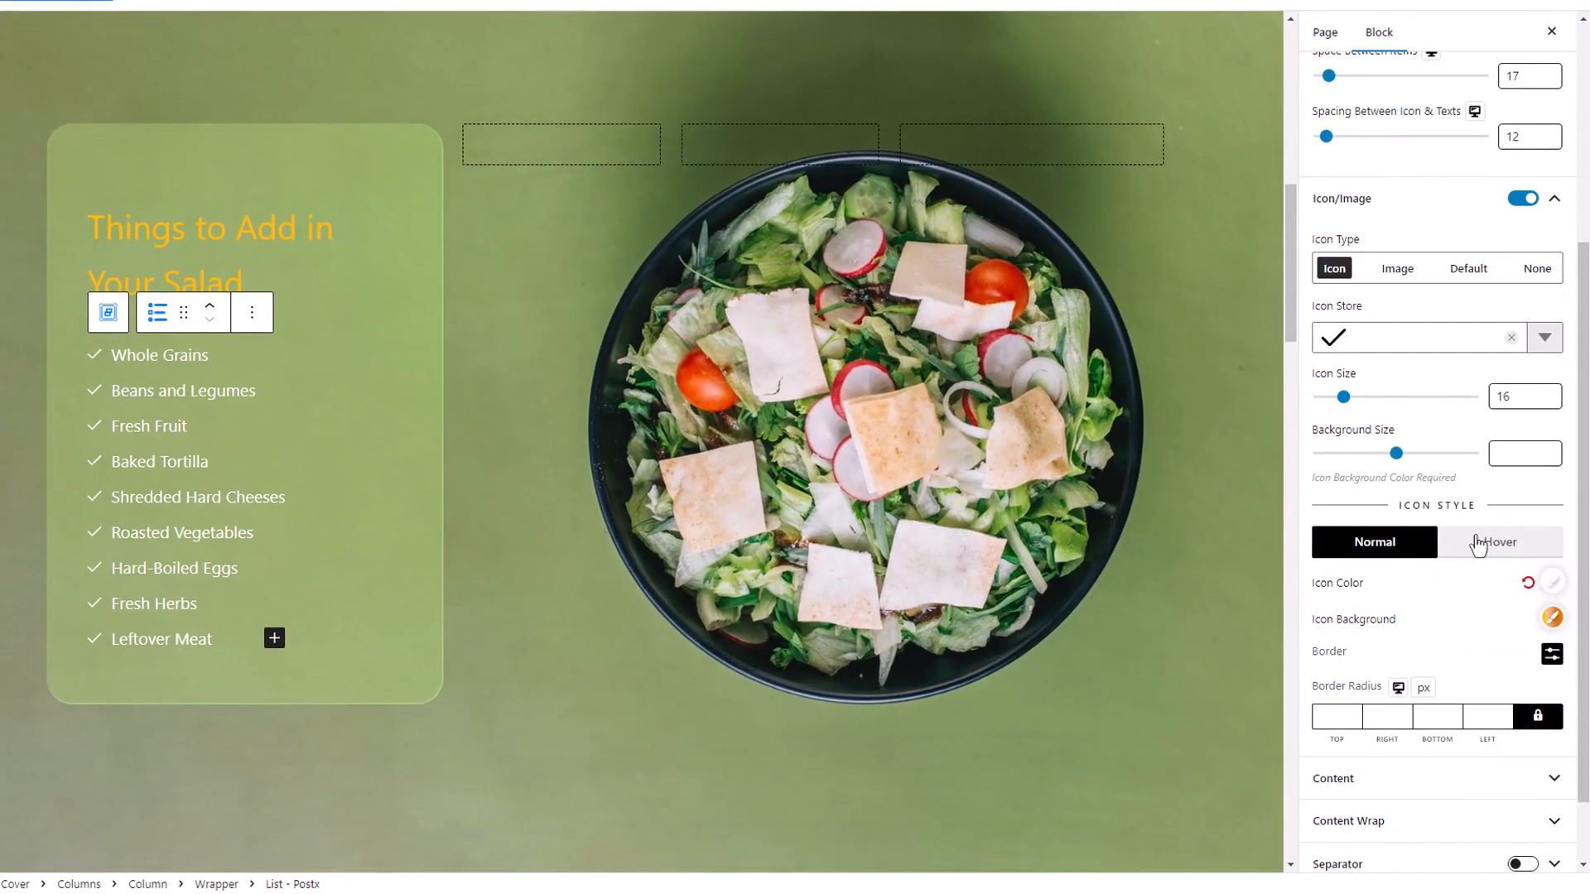
click(1485, 564)
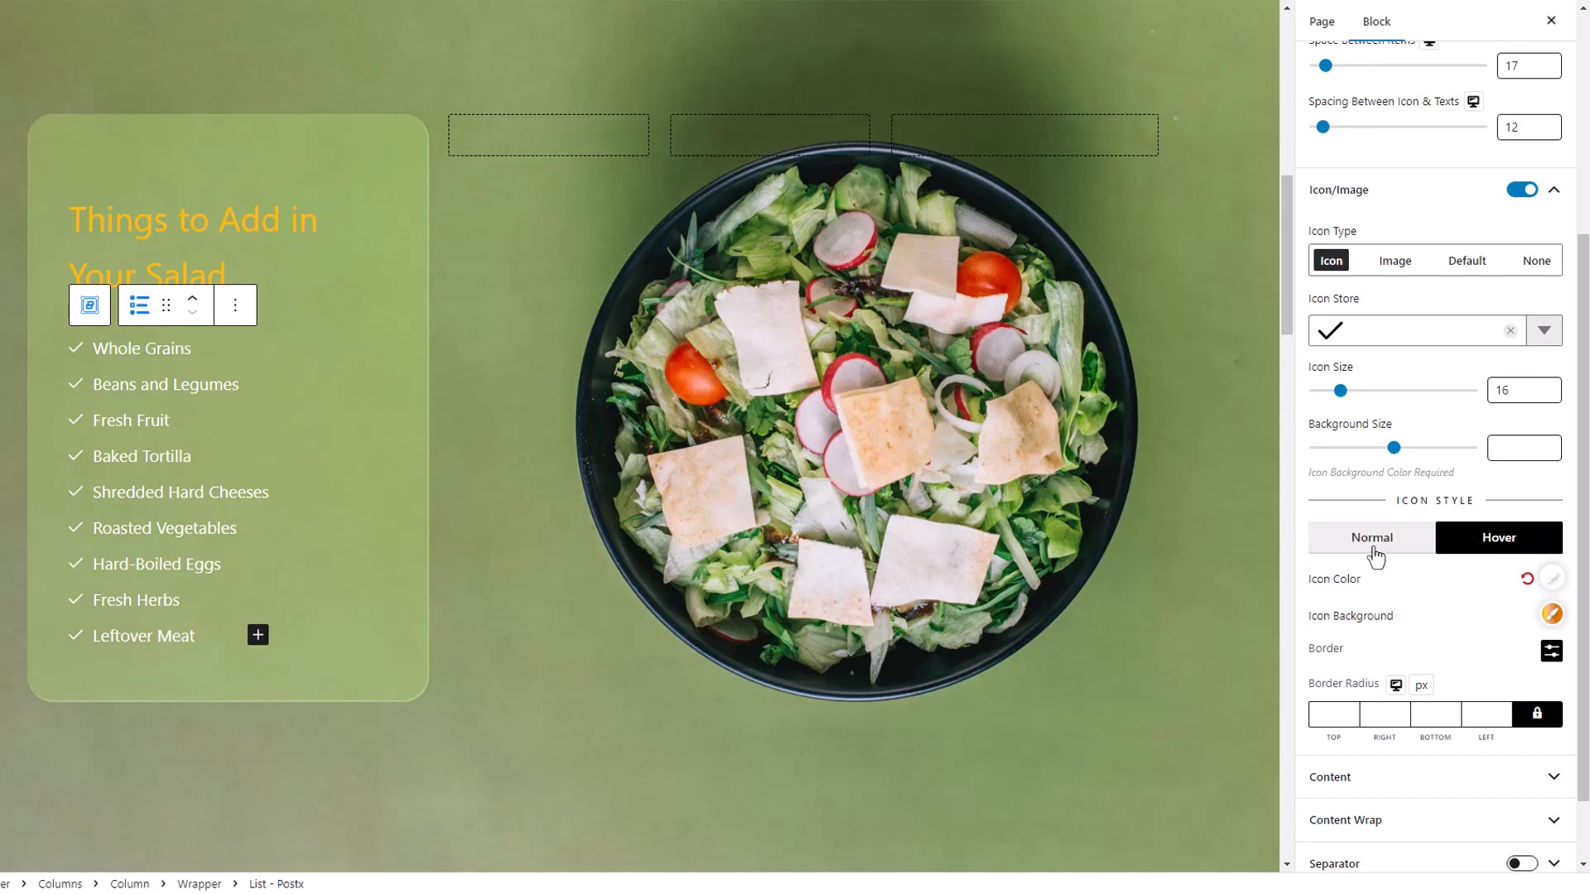
click(1375, 554)
click(1508, 550)
click(1551, 581)
click(1365, 420)
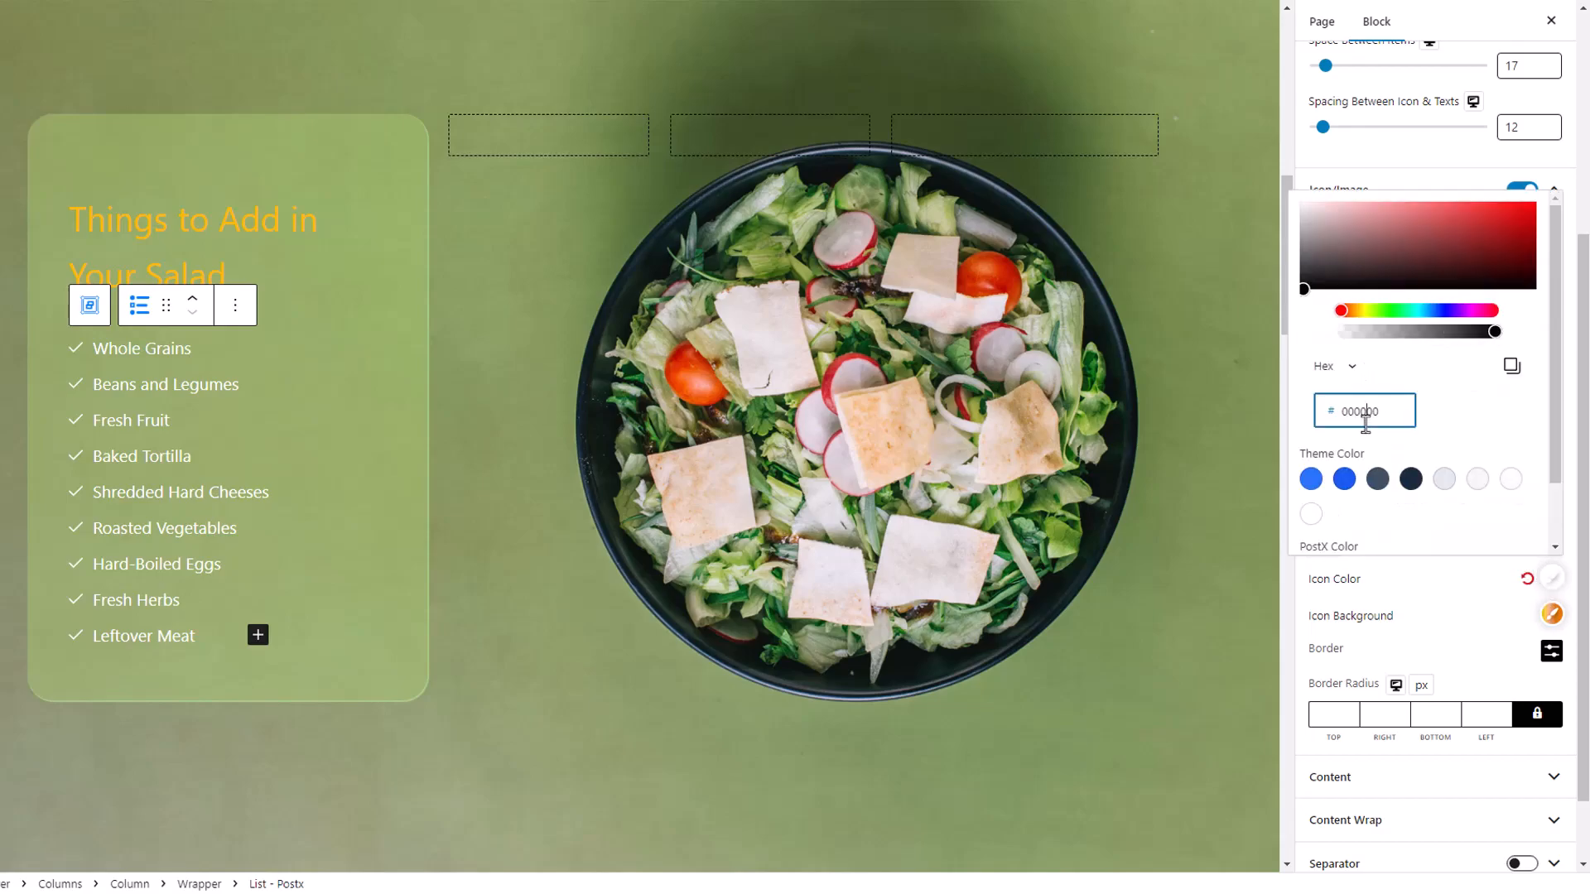
key(ctrl+v)
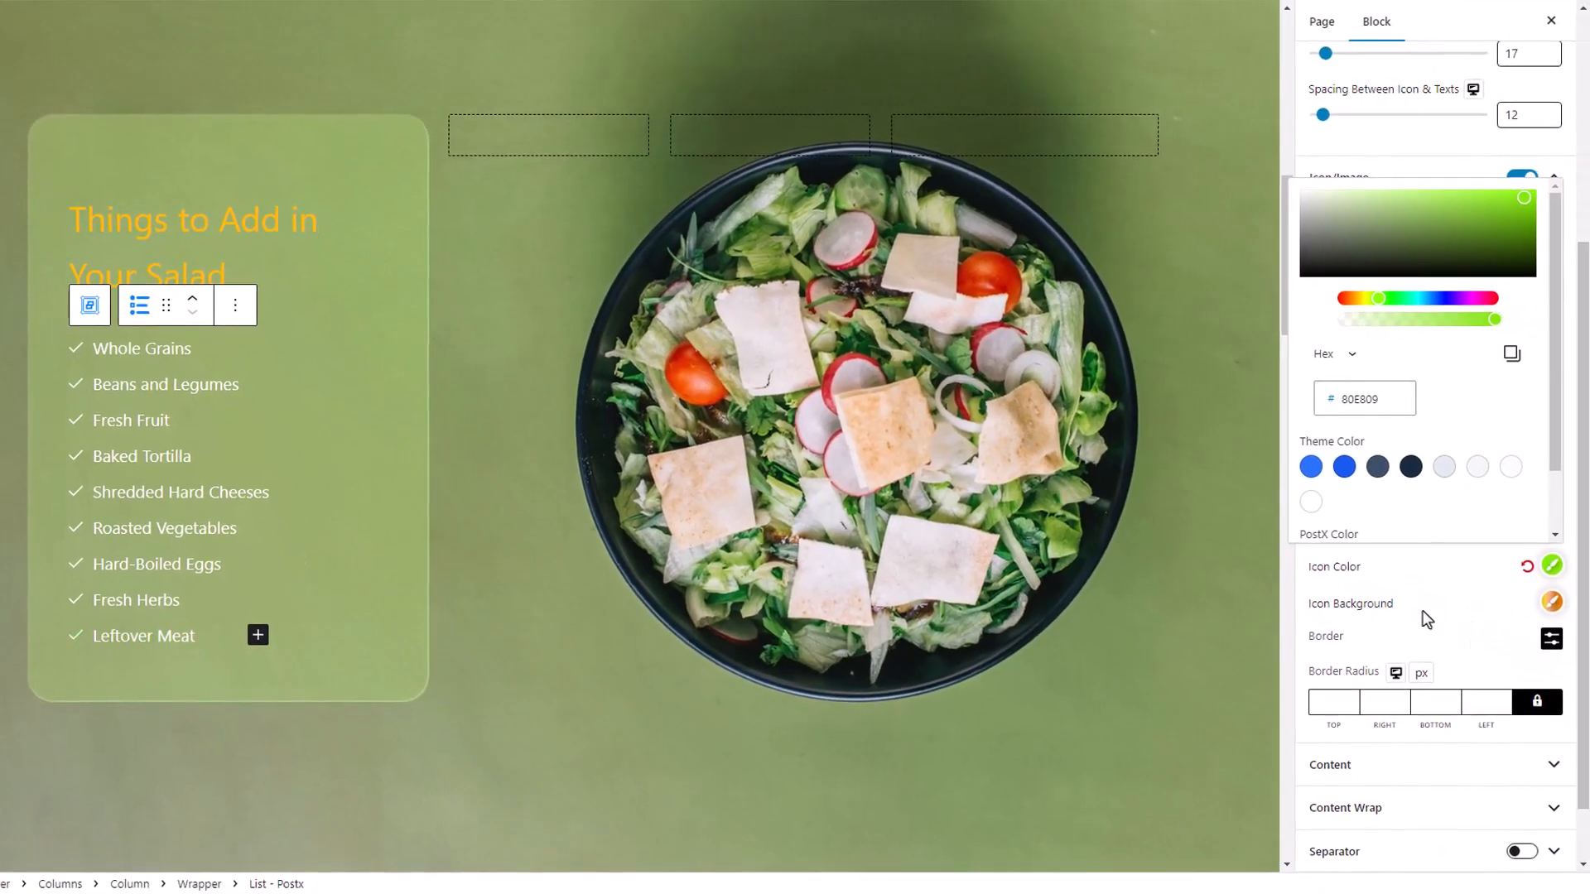
click(1423, 614)
Switch the salad list's icon type to Image and use the barbecue grill picture from the media library.
scroll(1442, 484, up, 2)
click(1396, 425)
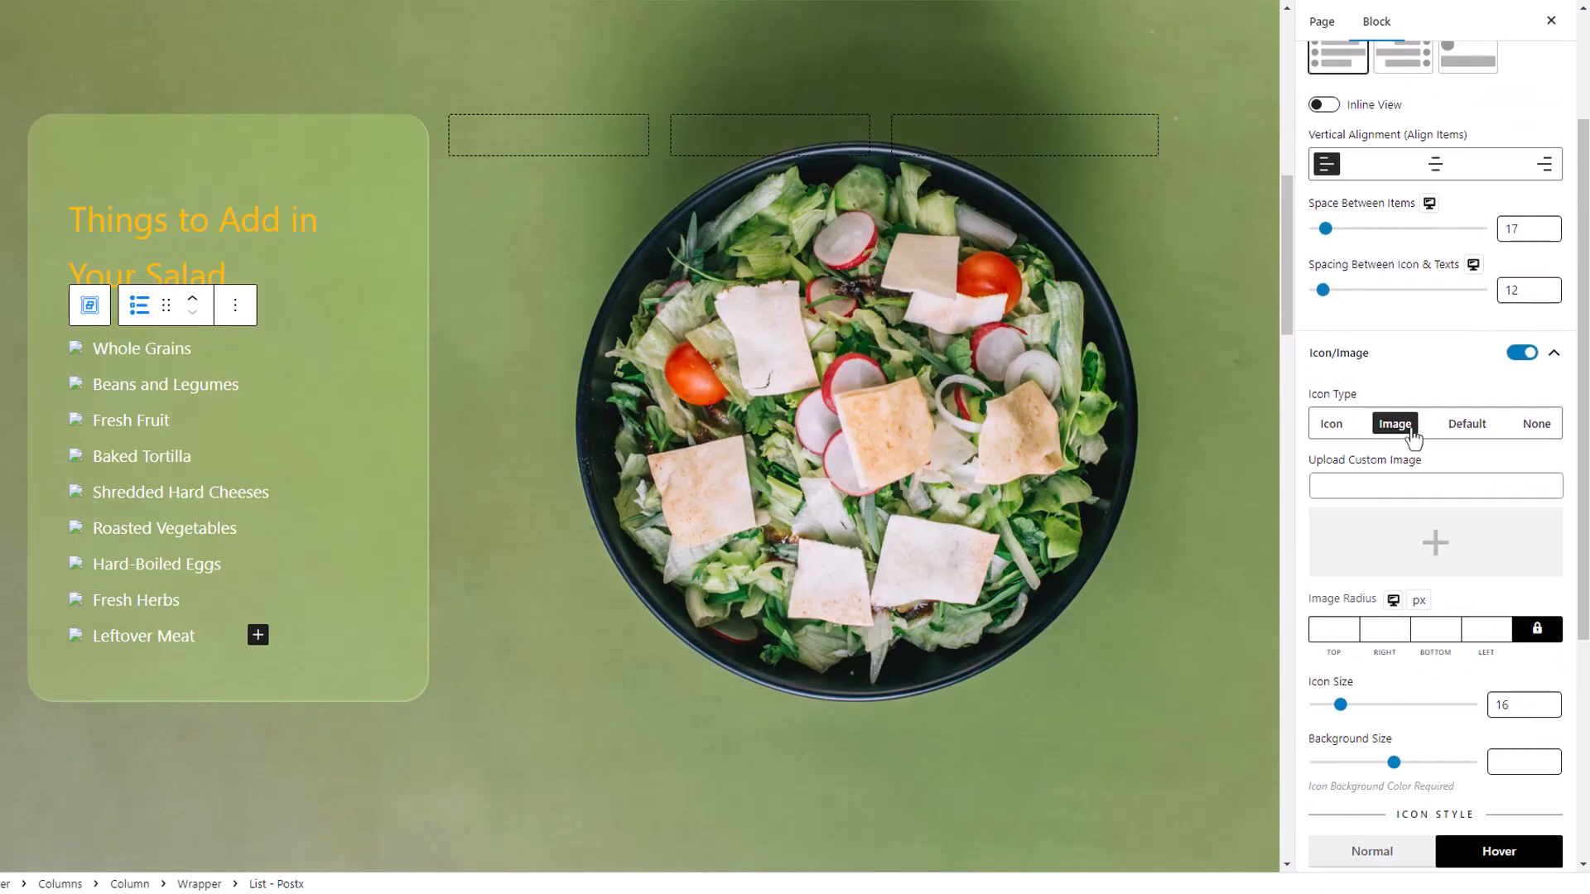
click(1434, 536)
click(140, 582)
click(1523, 842)
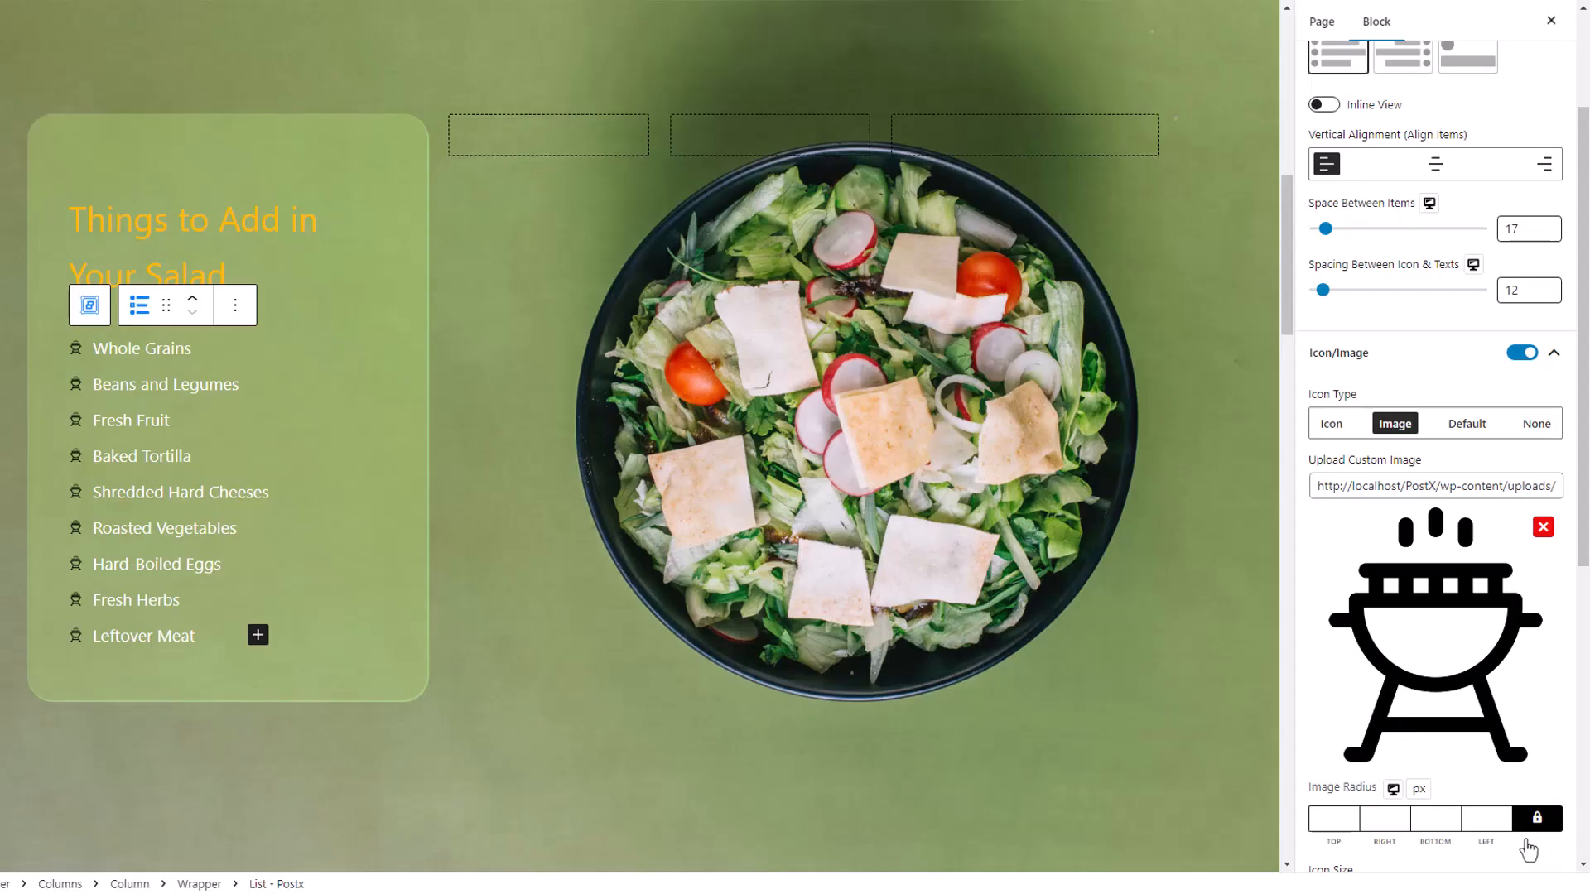
Try the Default icon type with the By Abc order layout on the salad list, and switch the icon type to None.
scroll(1502, 787, down, 2)
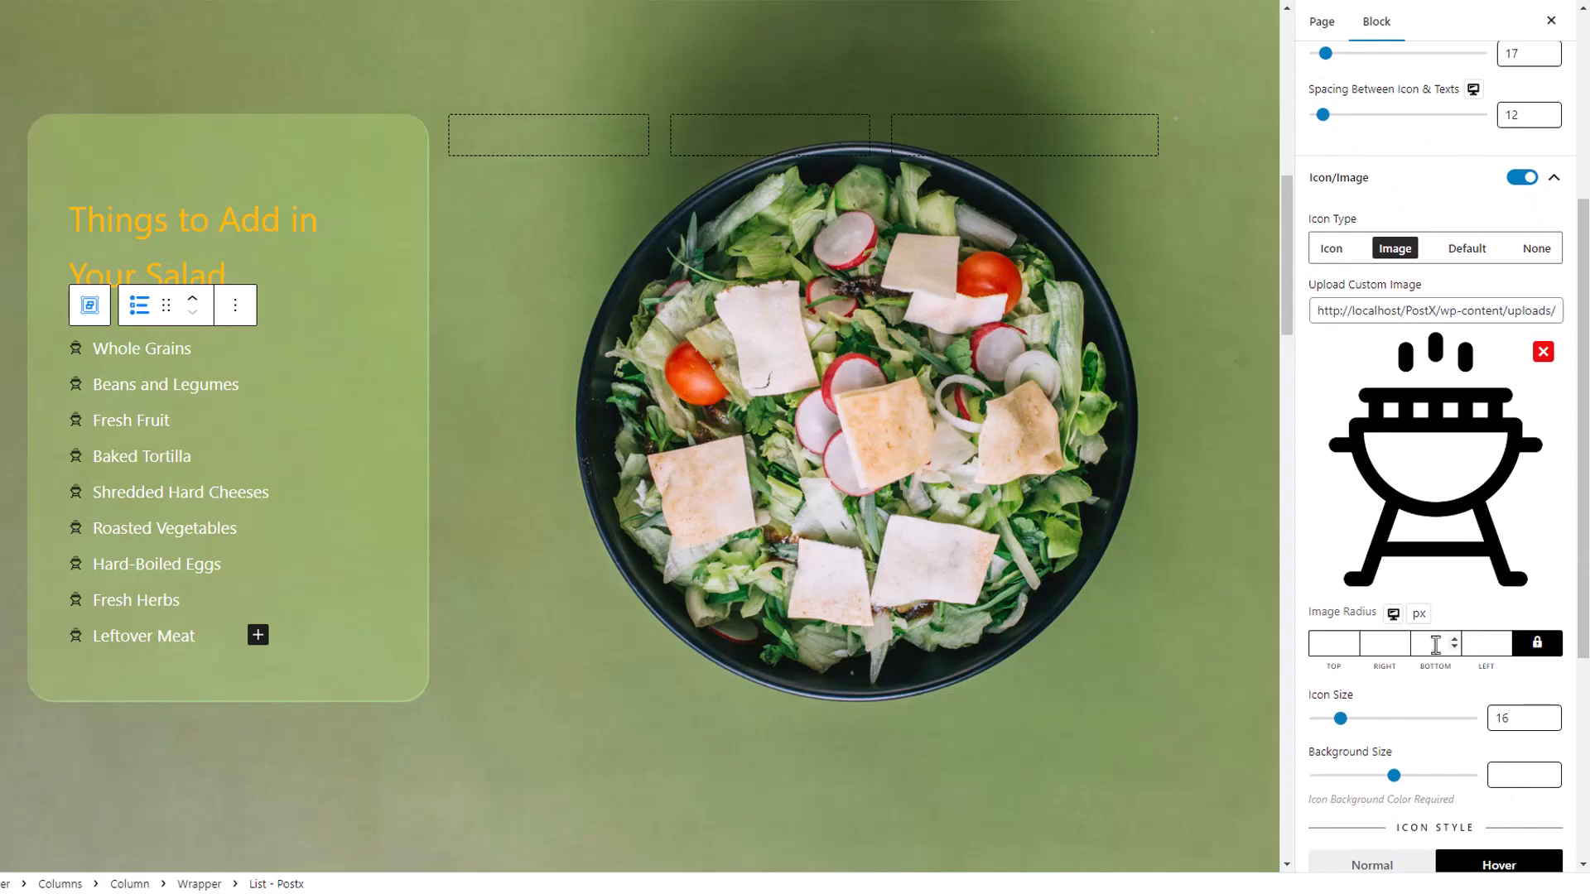
scroll(1435, 654, up, 2)
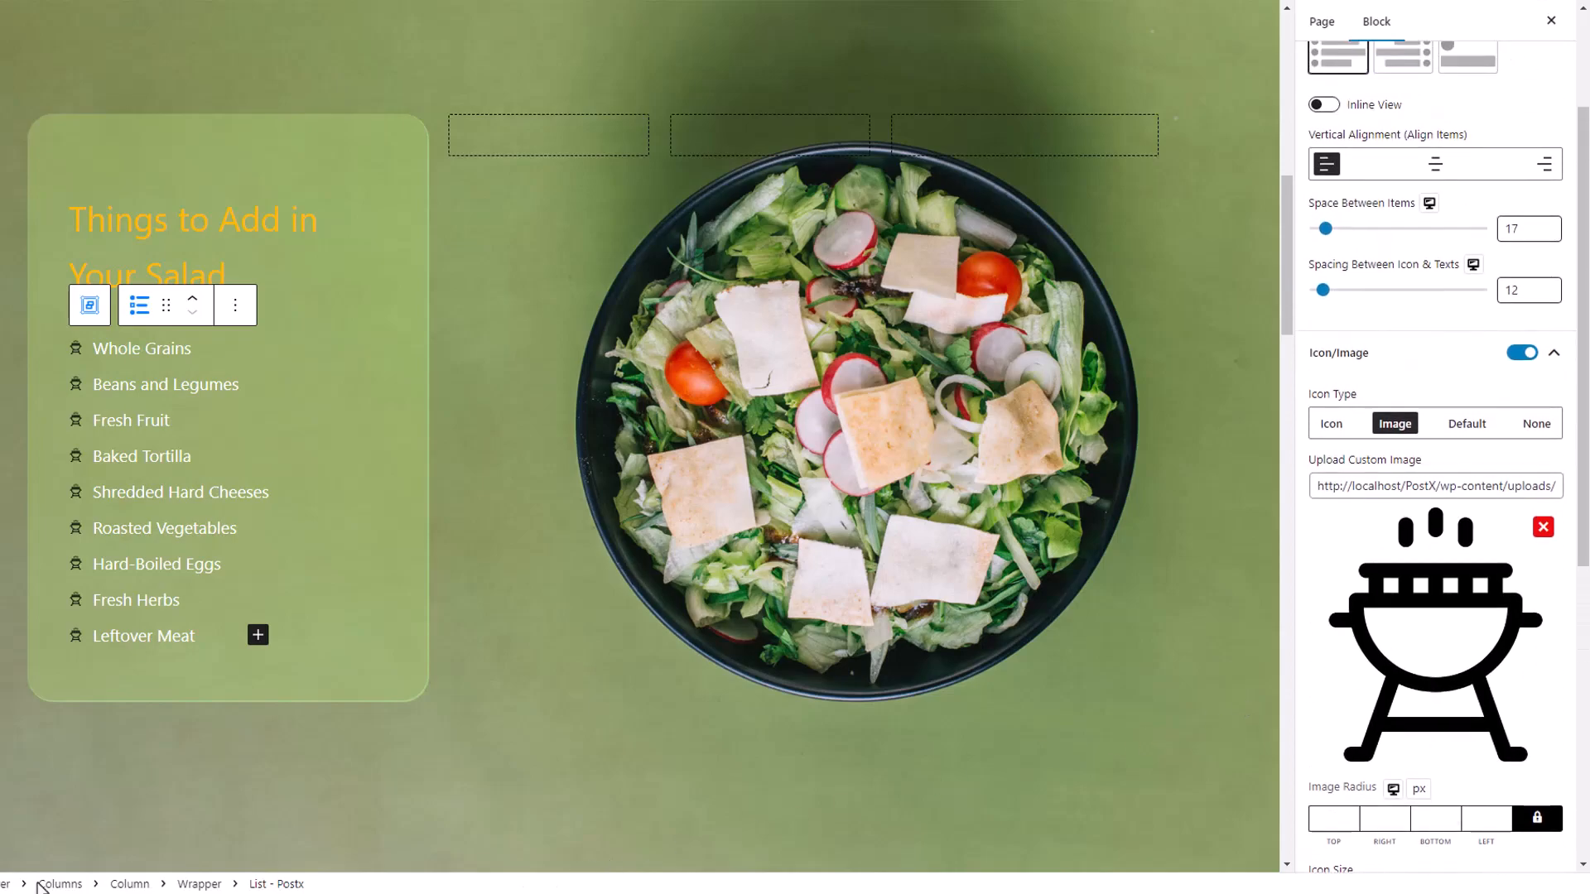
click(1467, 425)
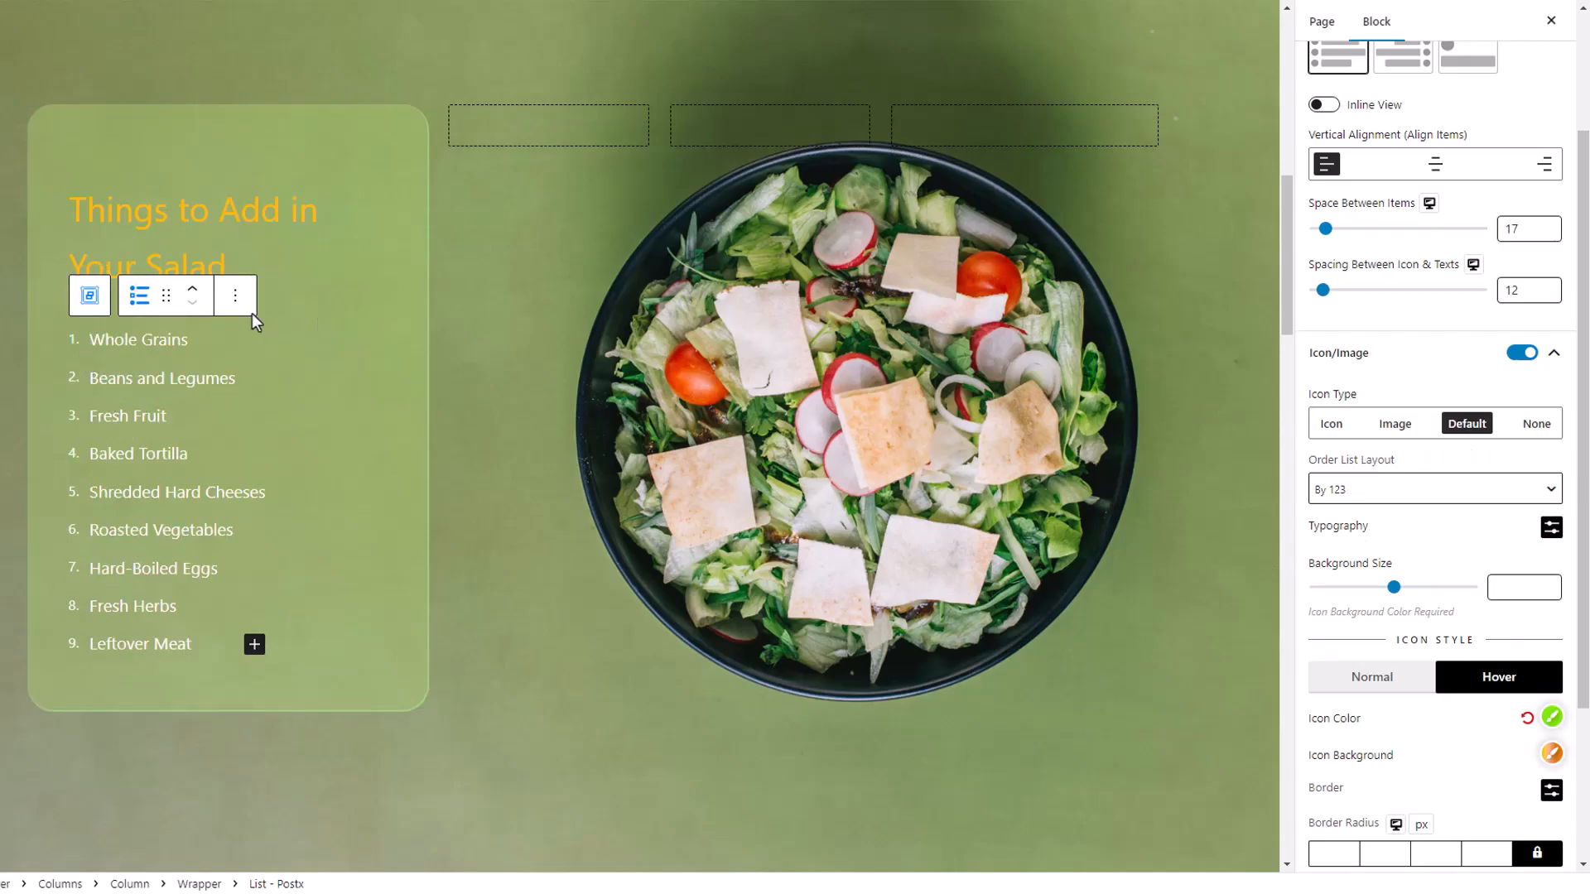
click(1506, 497)
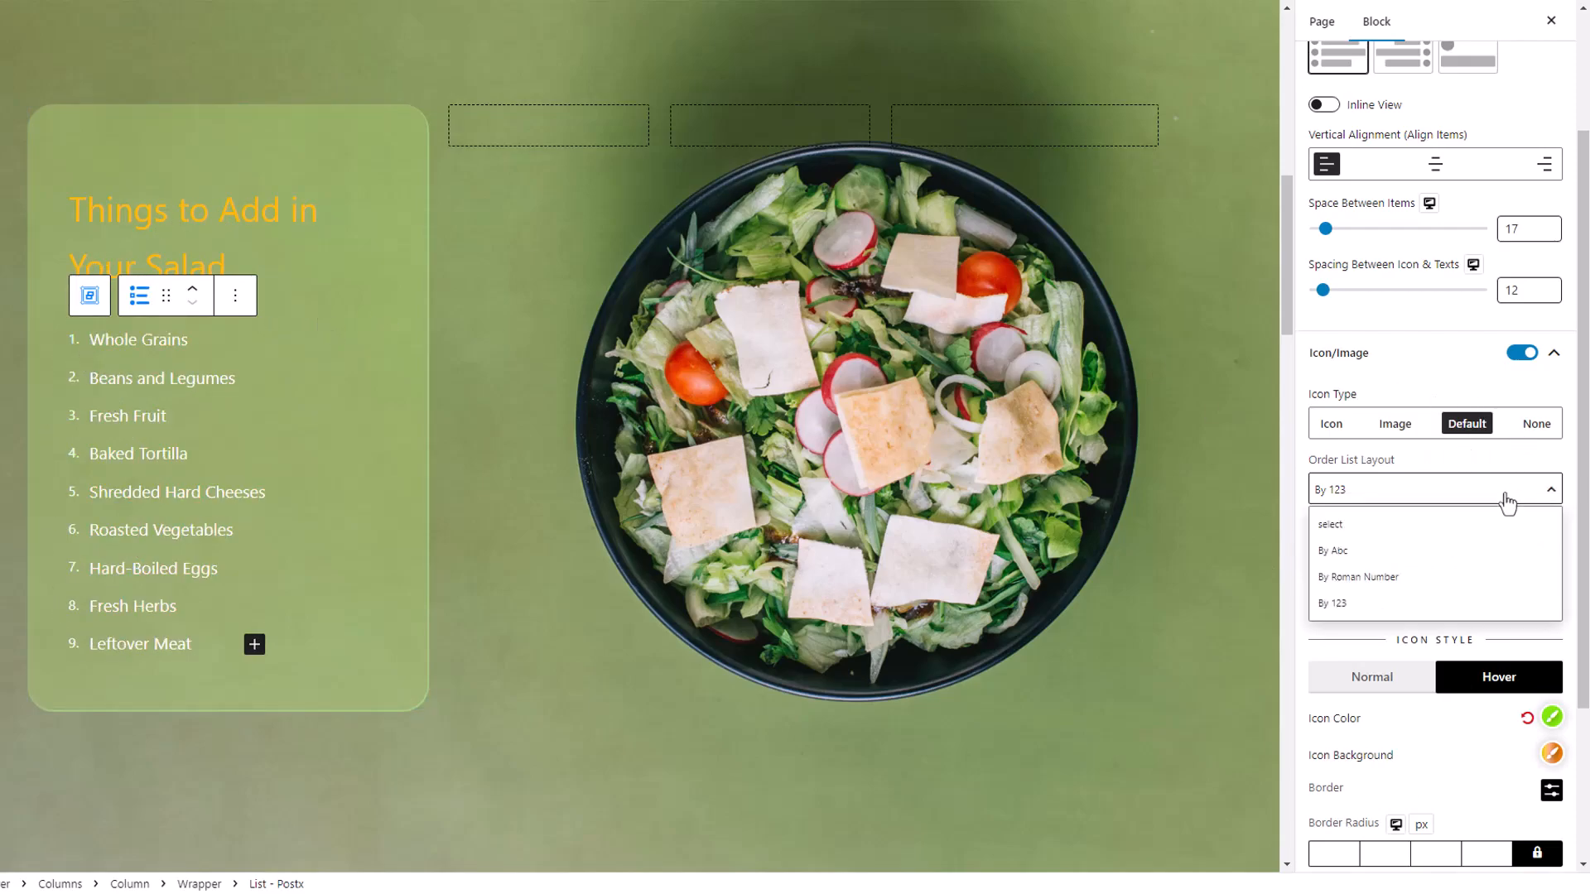
click(1368, 552)
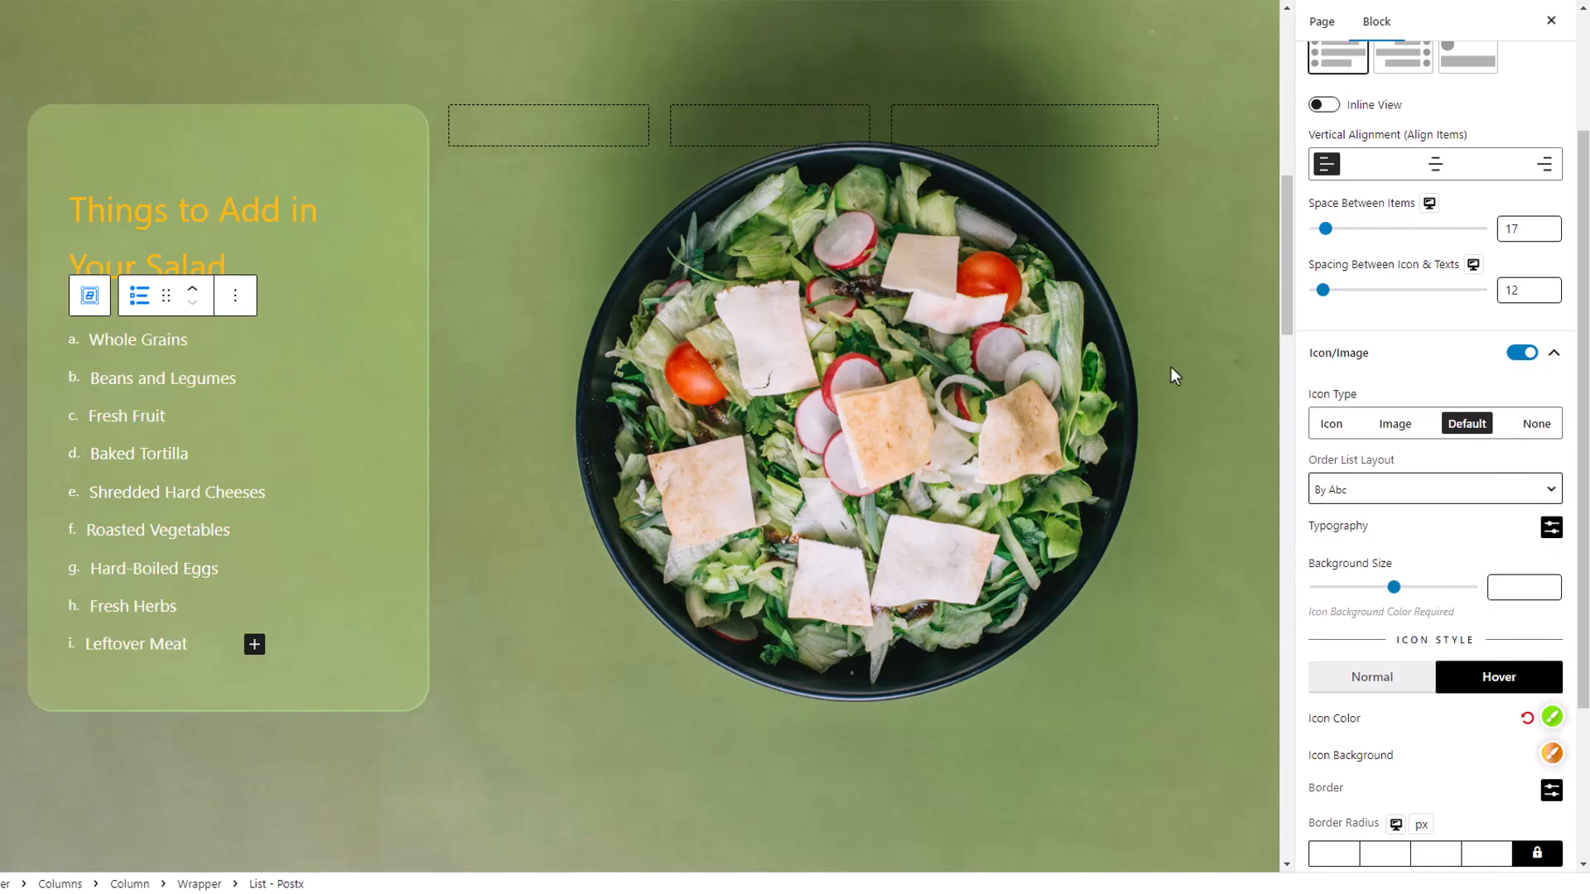
click(1534, 425)
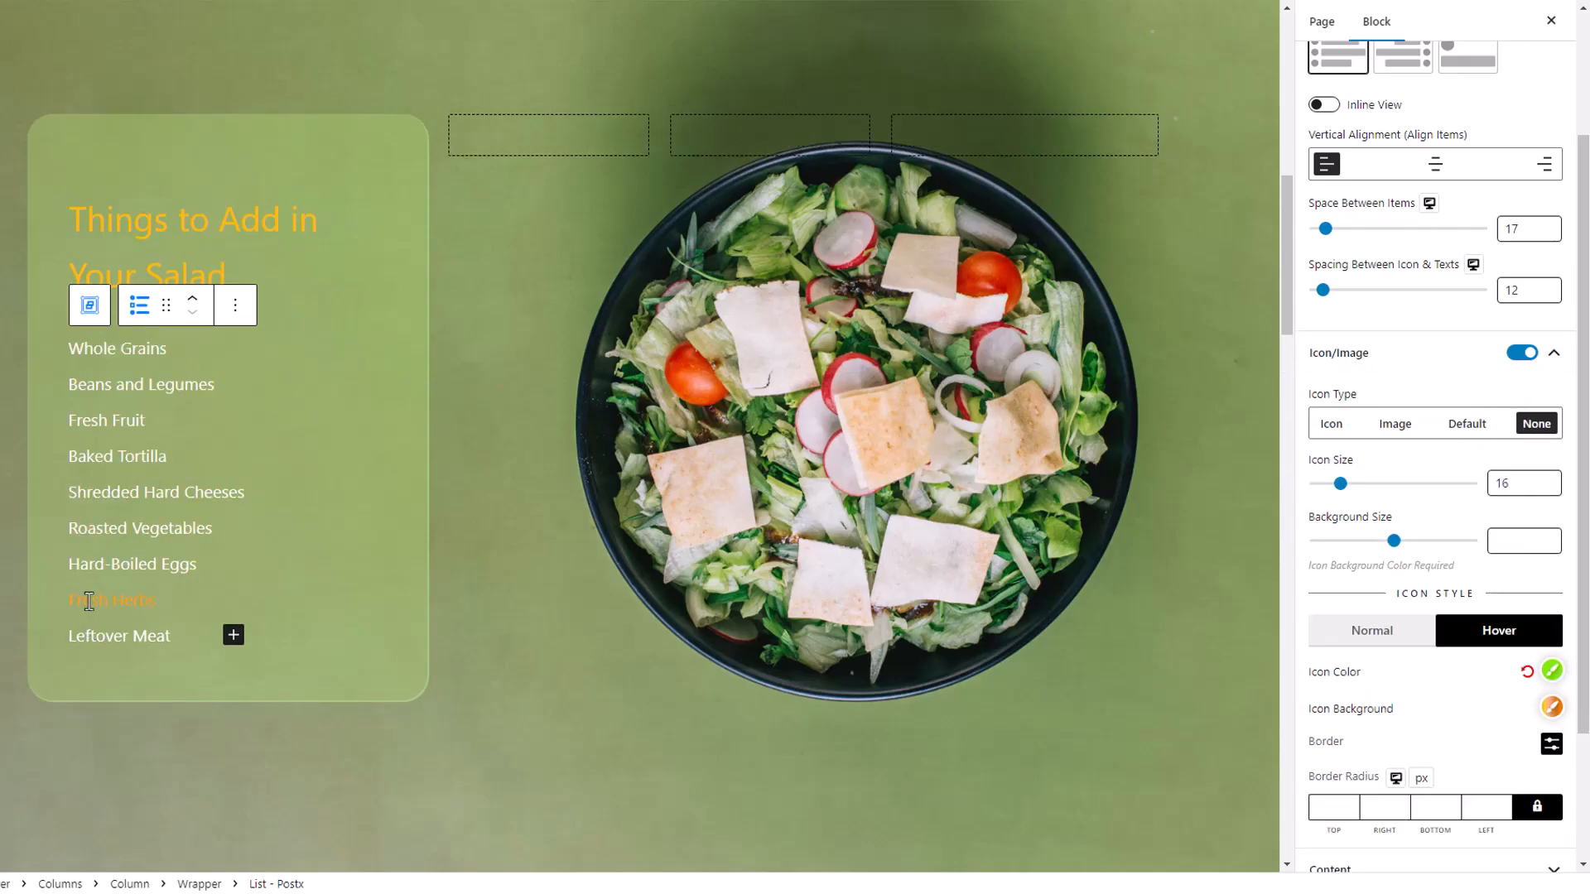
click(1441, 368)
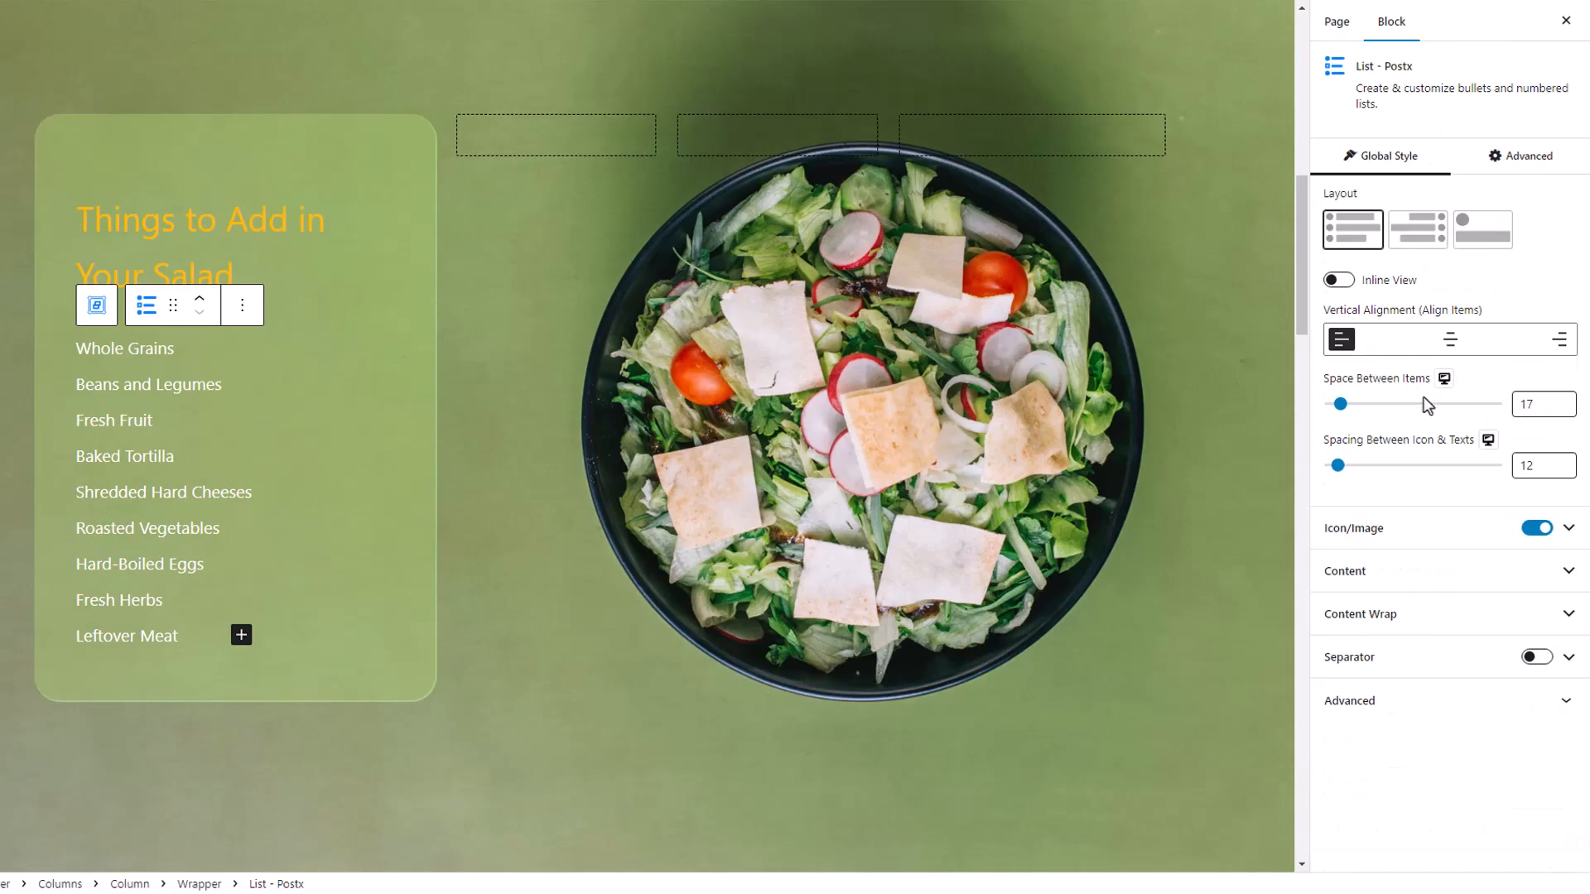
Try disabling the salad list's text in the Content settings and turn the text back on.
click(1412, 566)
scroll(1412, 564, down, 1)
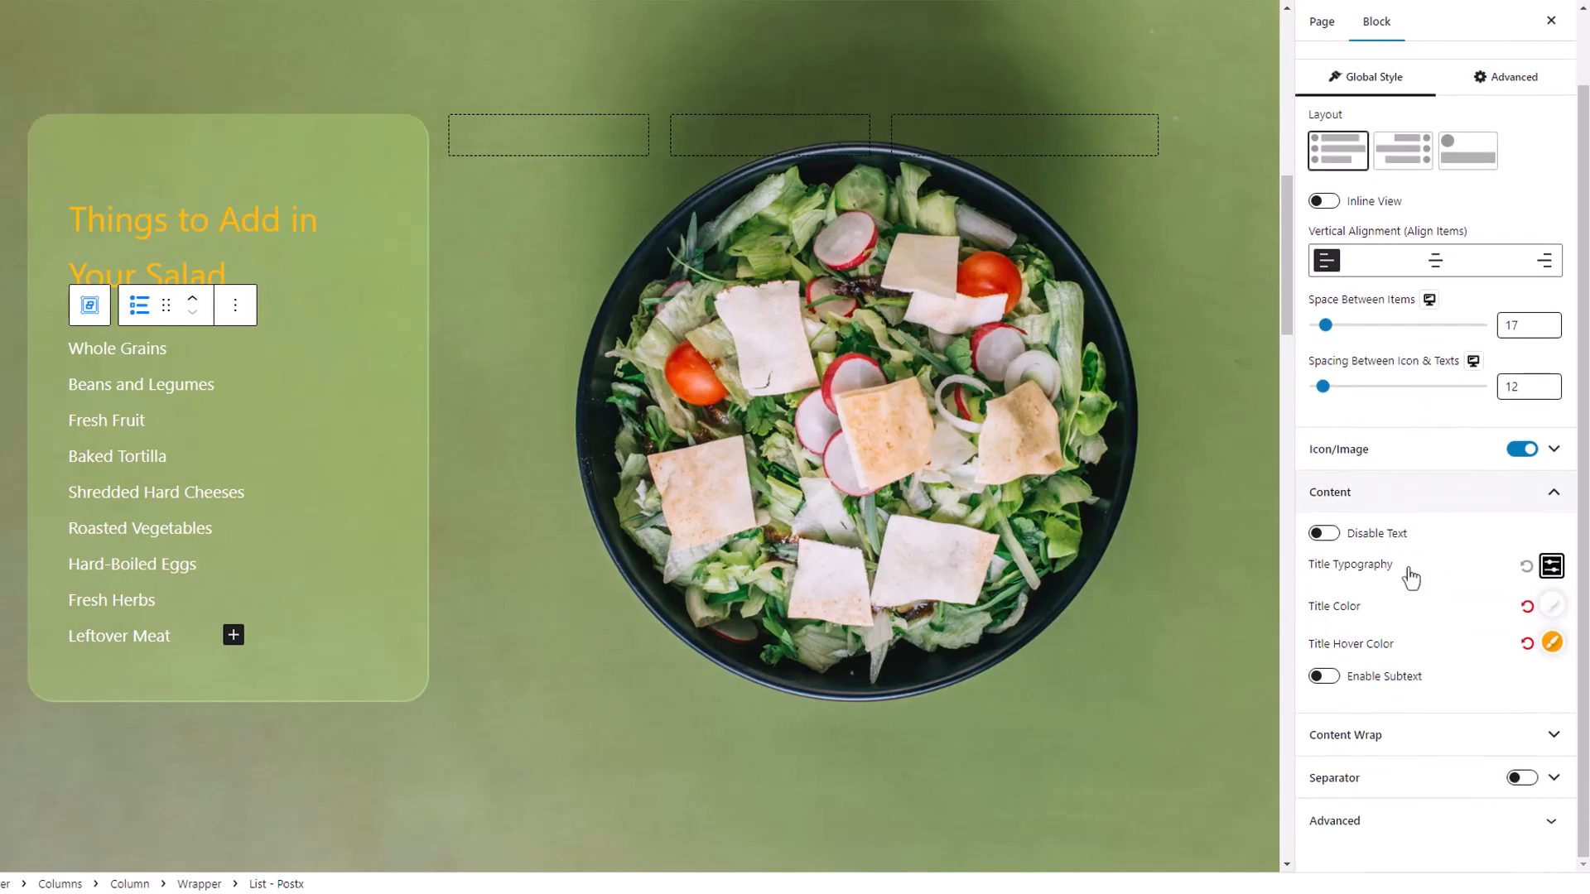
click(1324, 534)
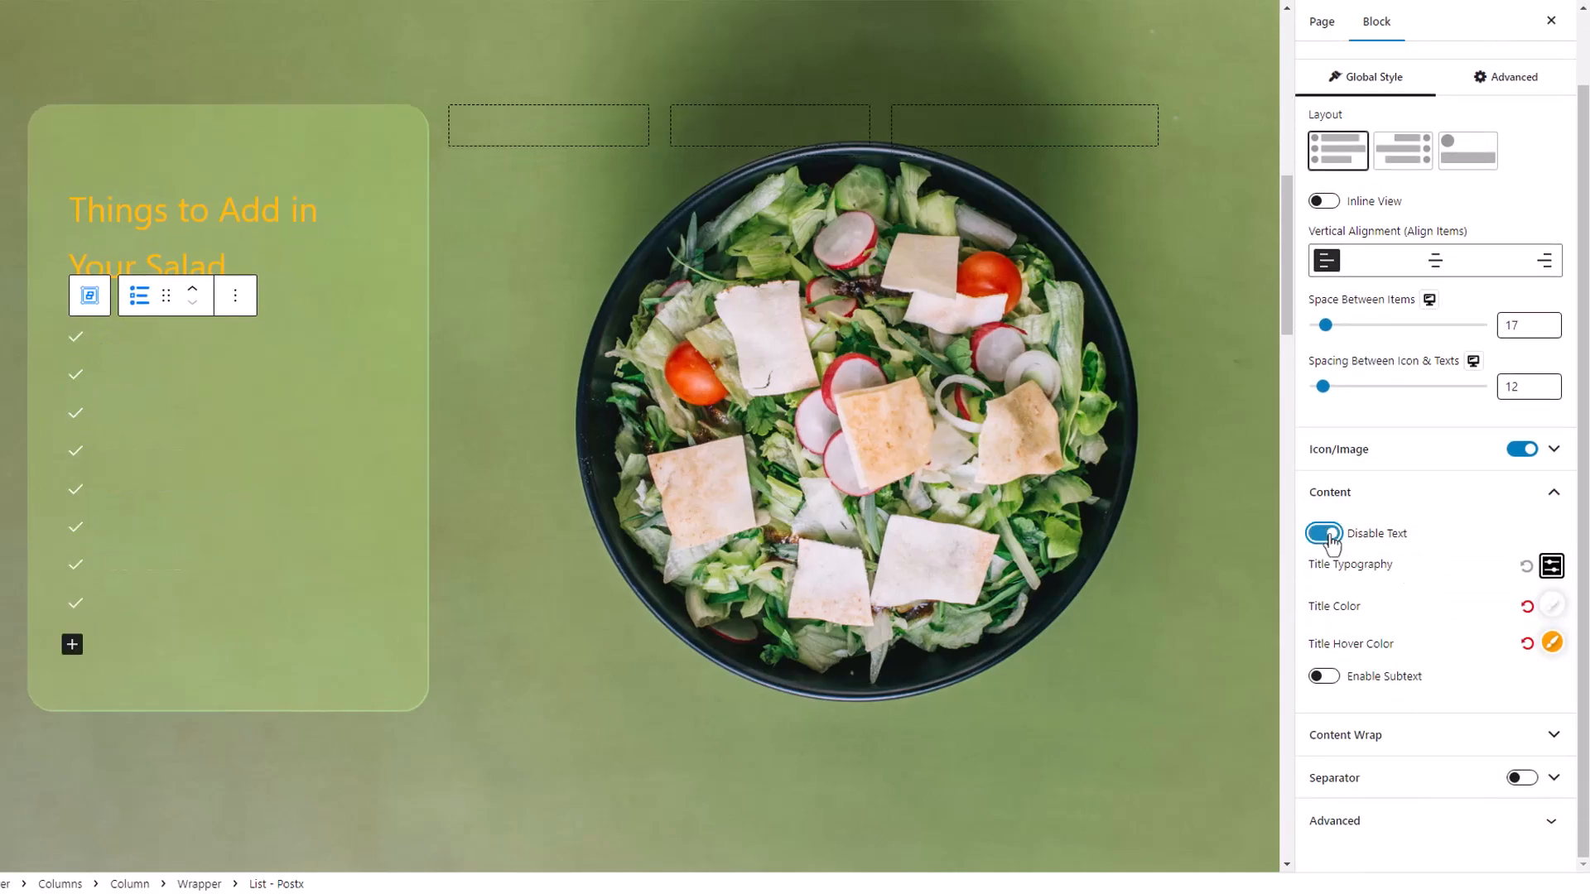
click(1325, 534)
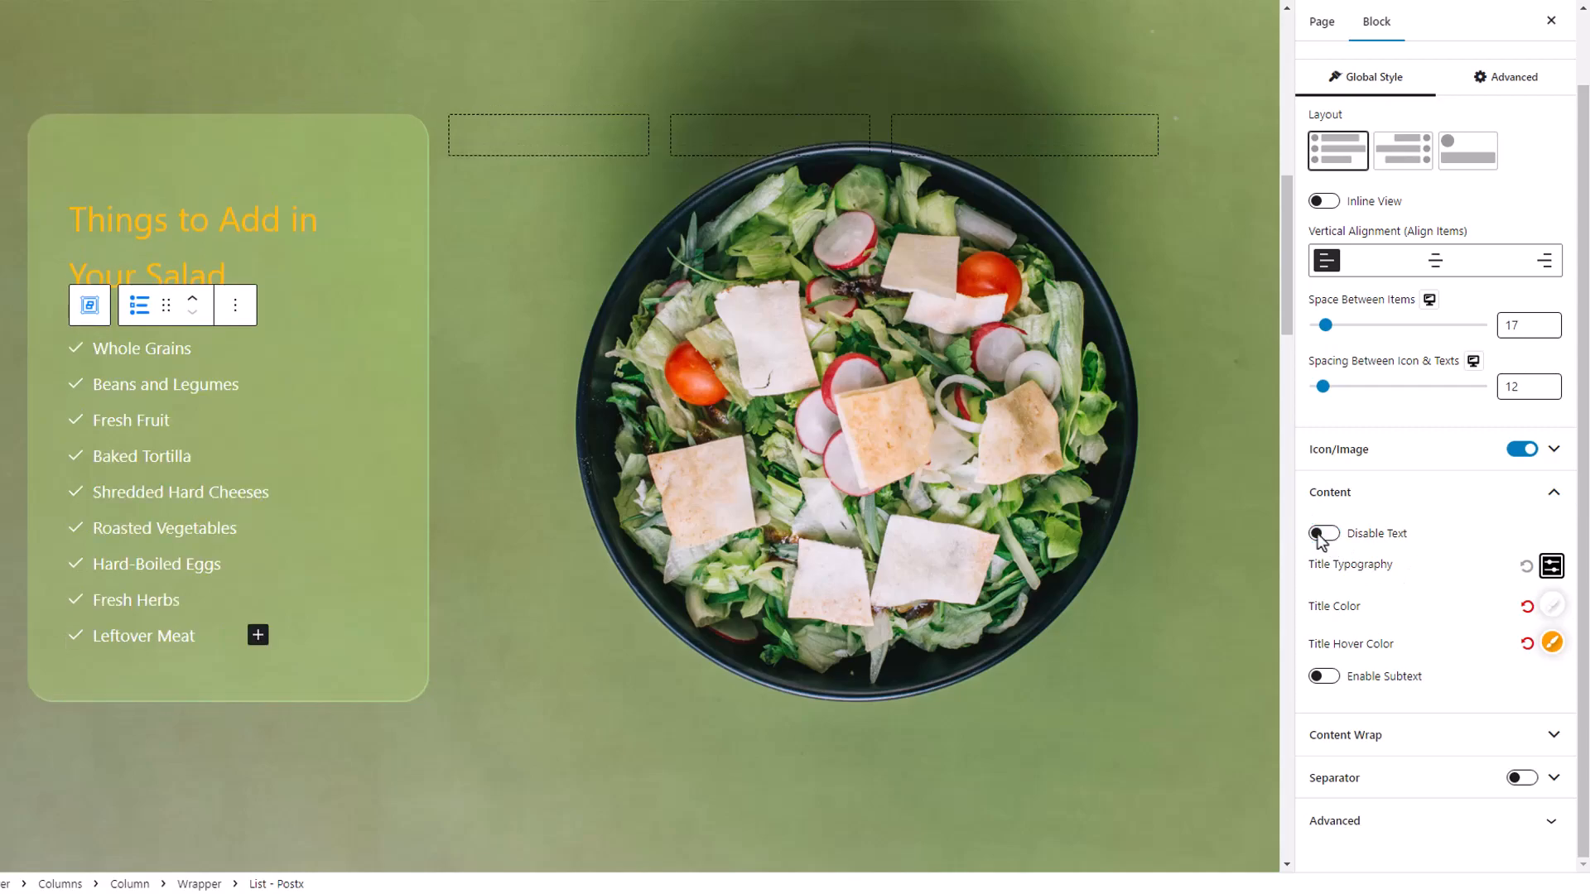
Examine the title typography, title color and title hover color options of the salad list.
click(1551, 566)
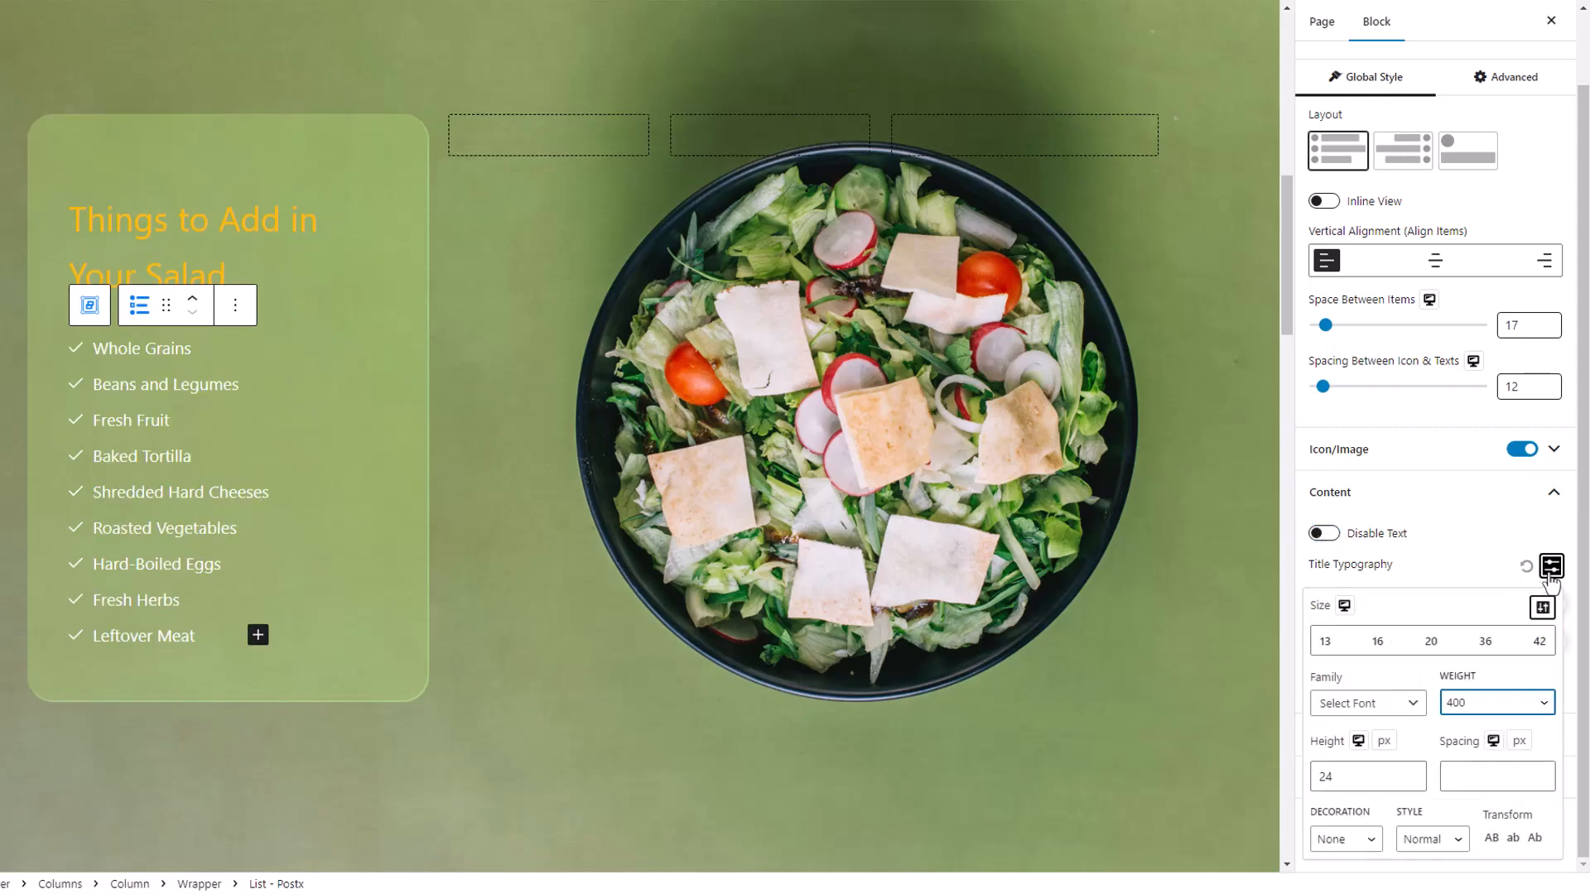
click(1550, 572)
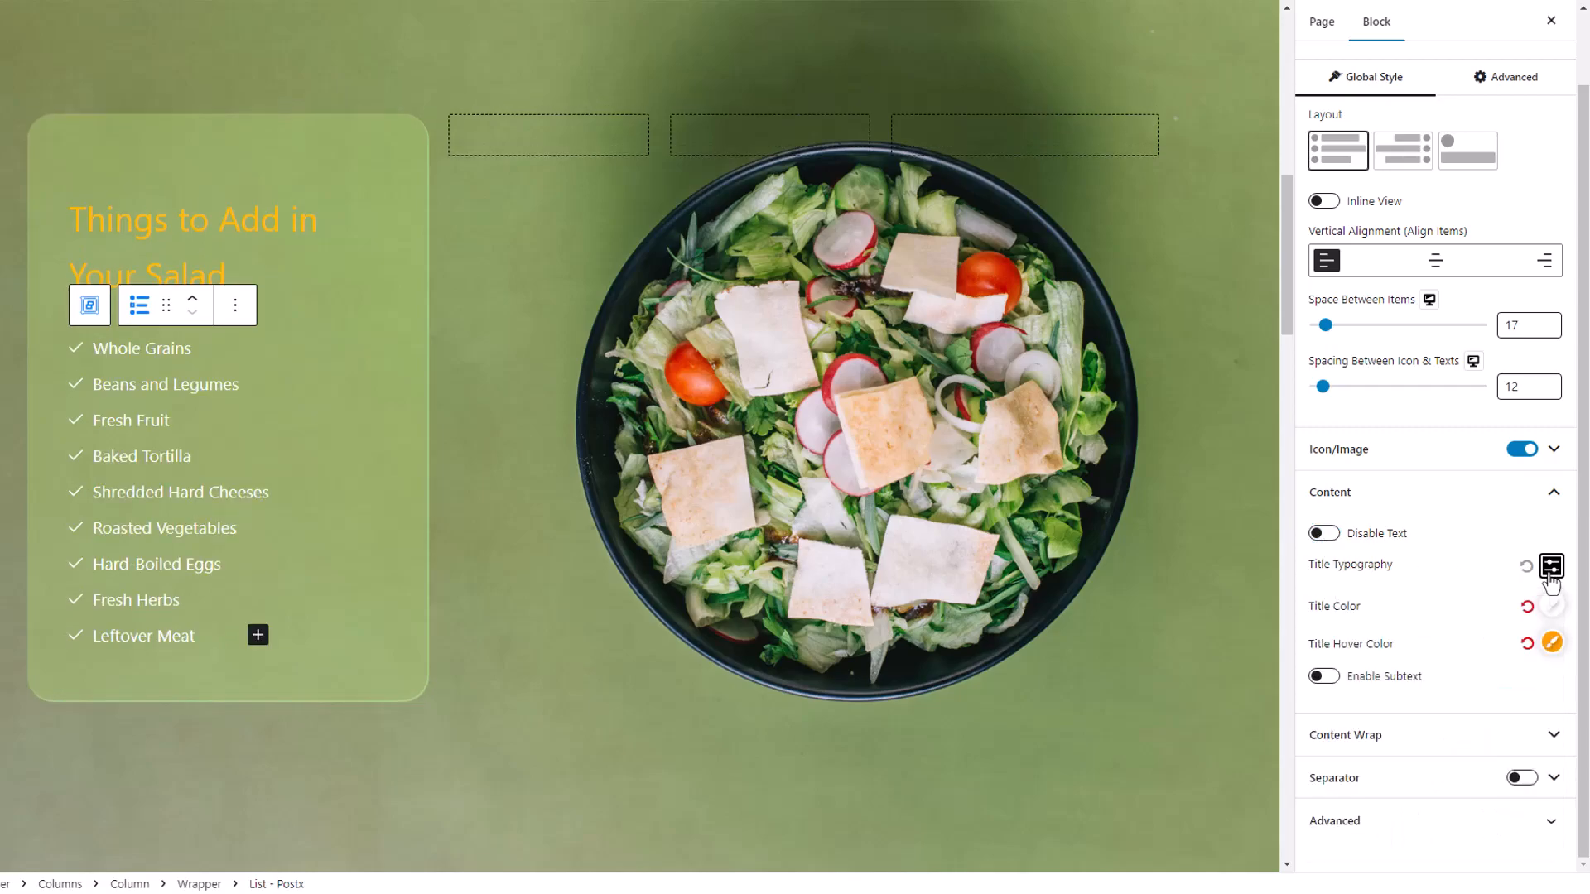
click(1552, 609)
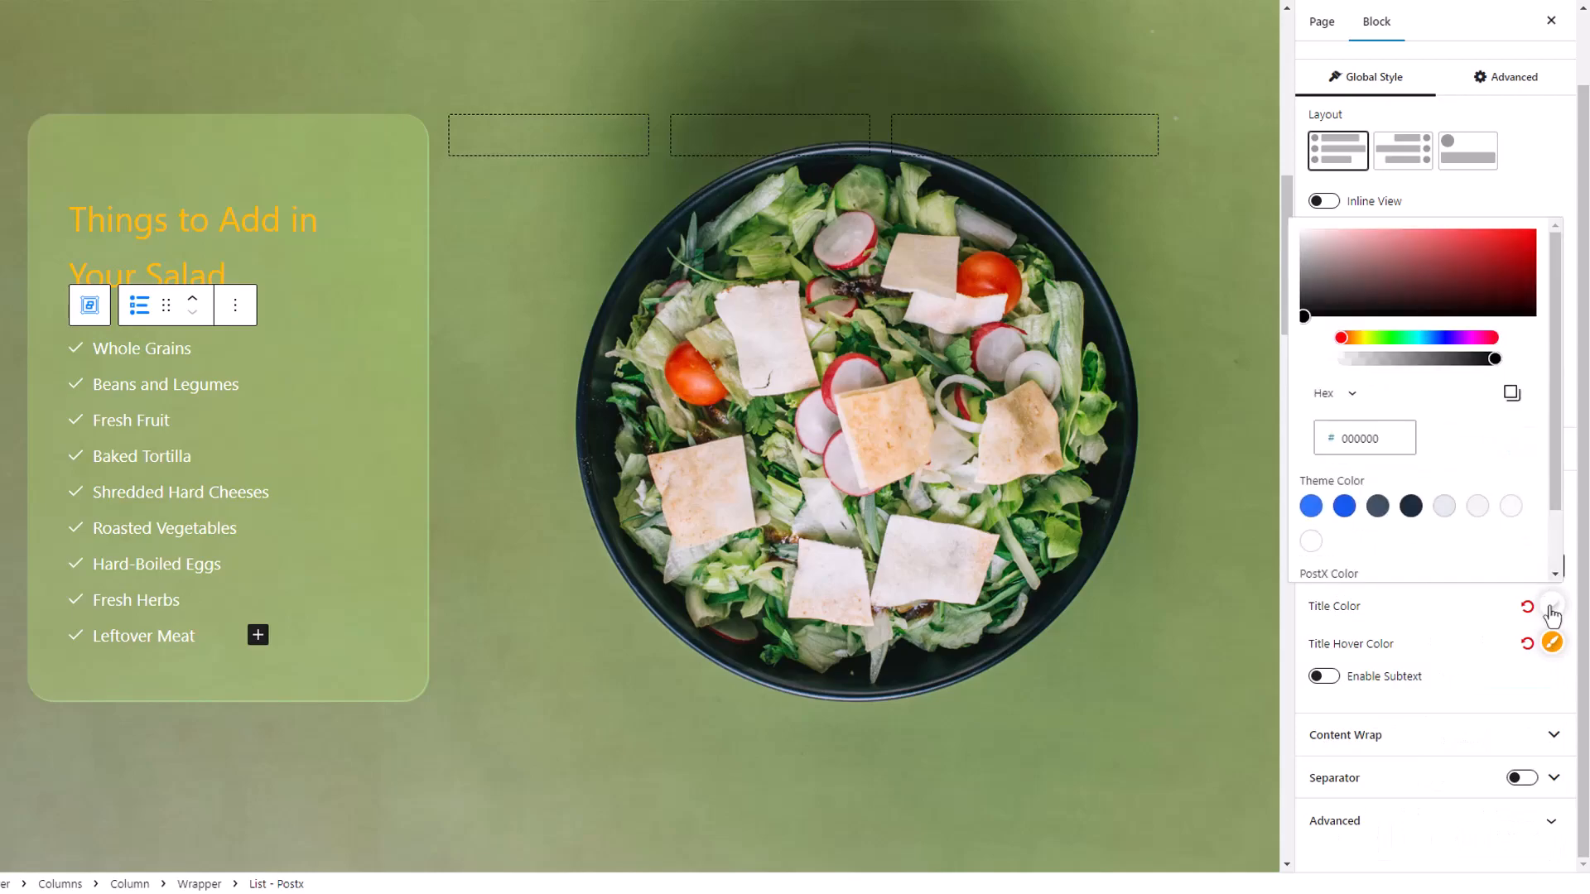
click(1551, 615)
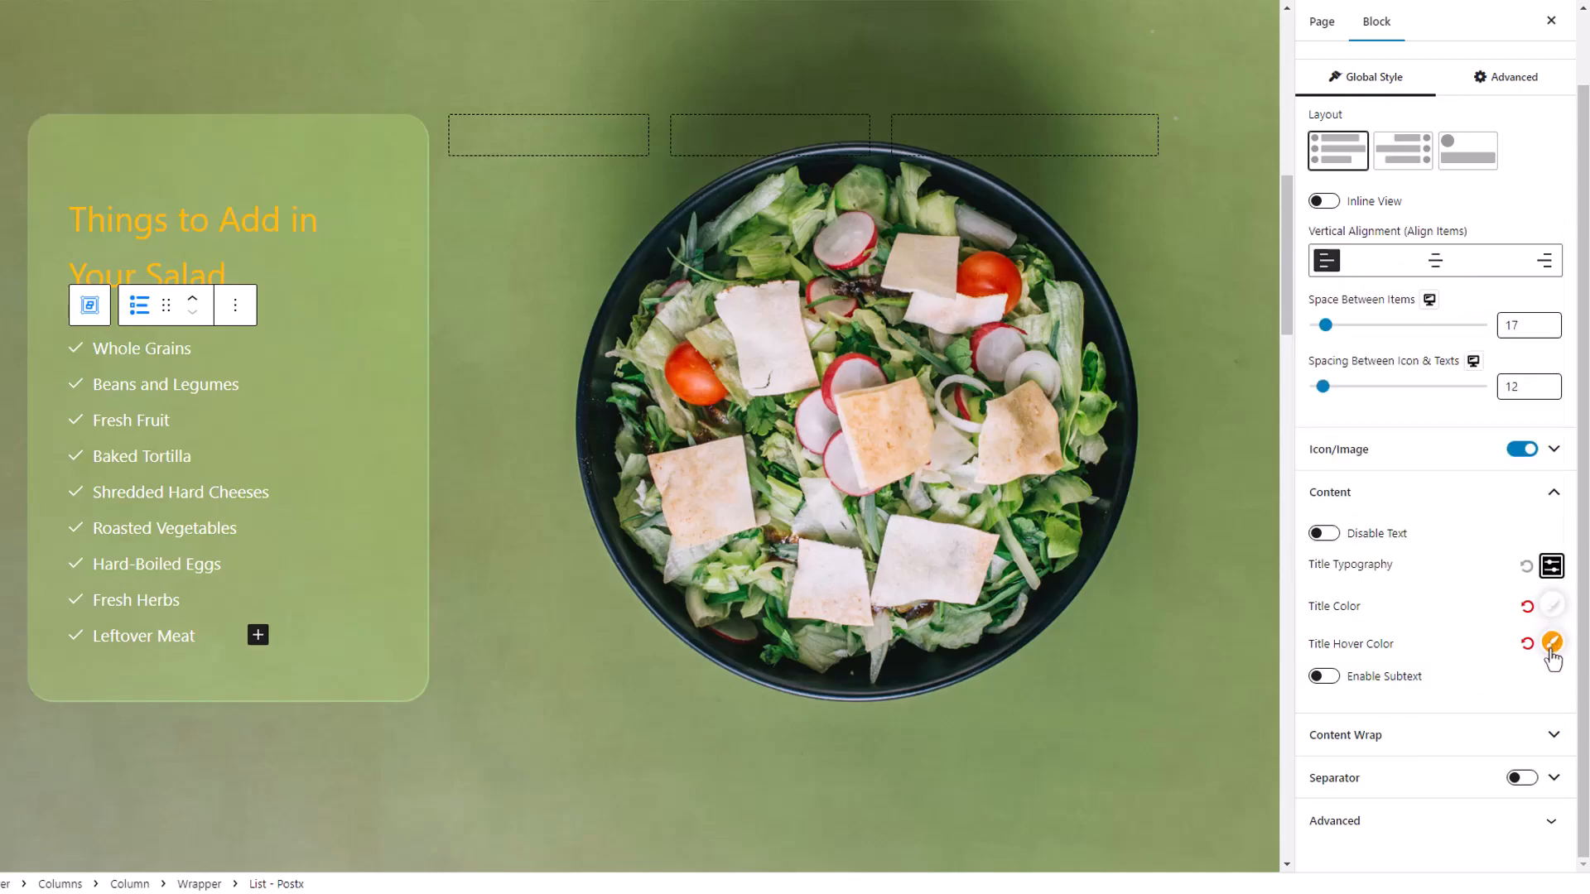
click(1551, 645)
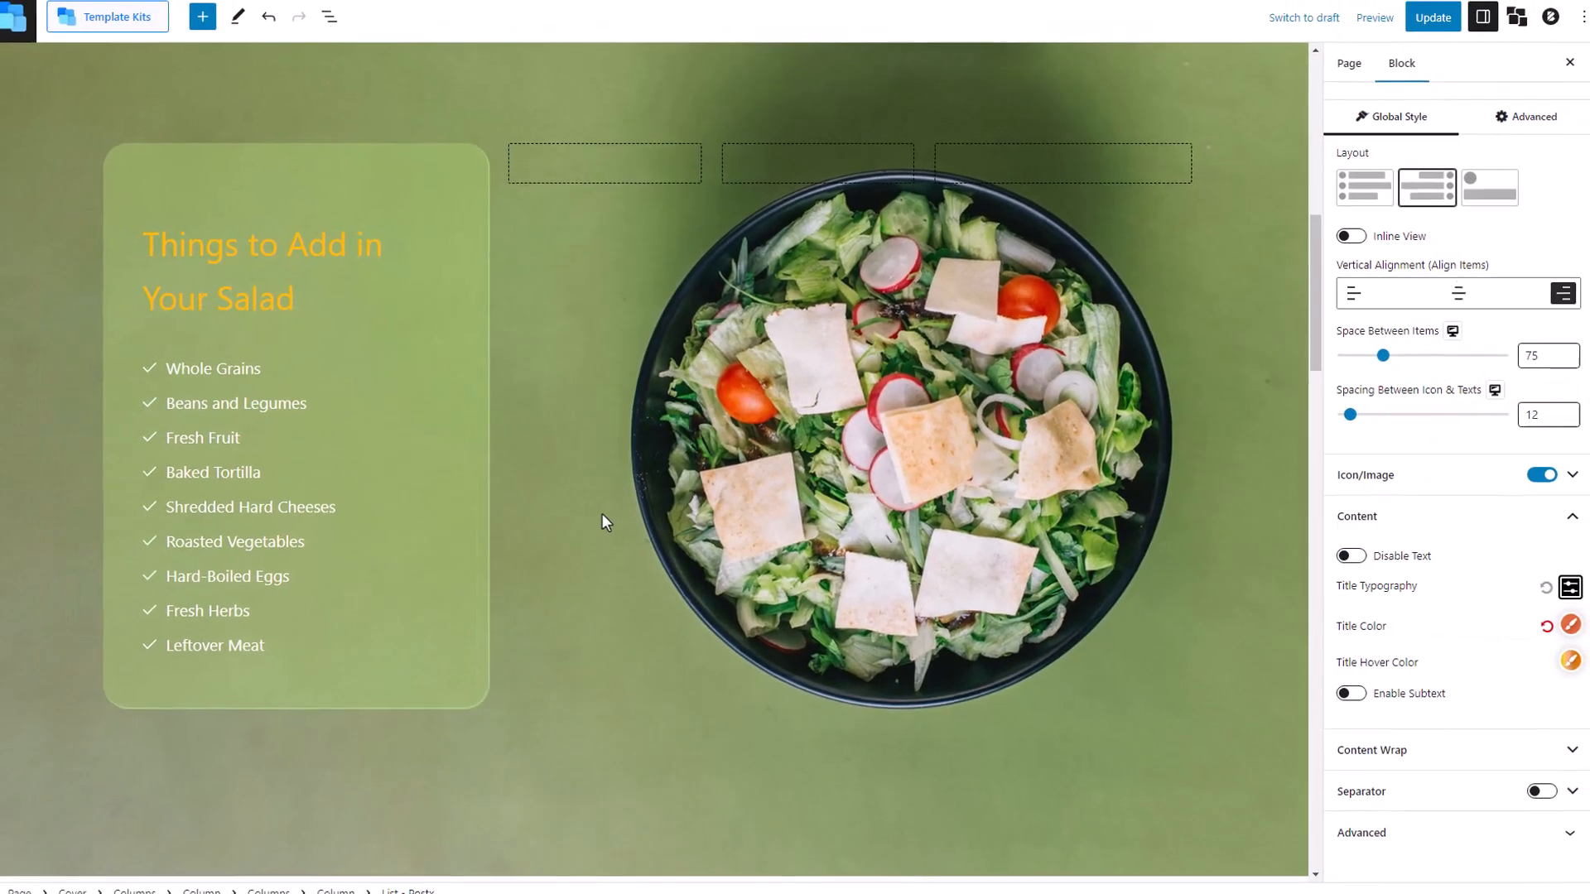
Enable subtext for the "Go To a Concert" list beneath the Bebop & Swing banner.
scroll(700, 538, down, 3)
scroll(699, 539, down, 8)
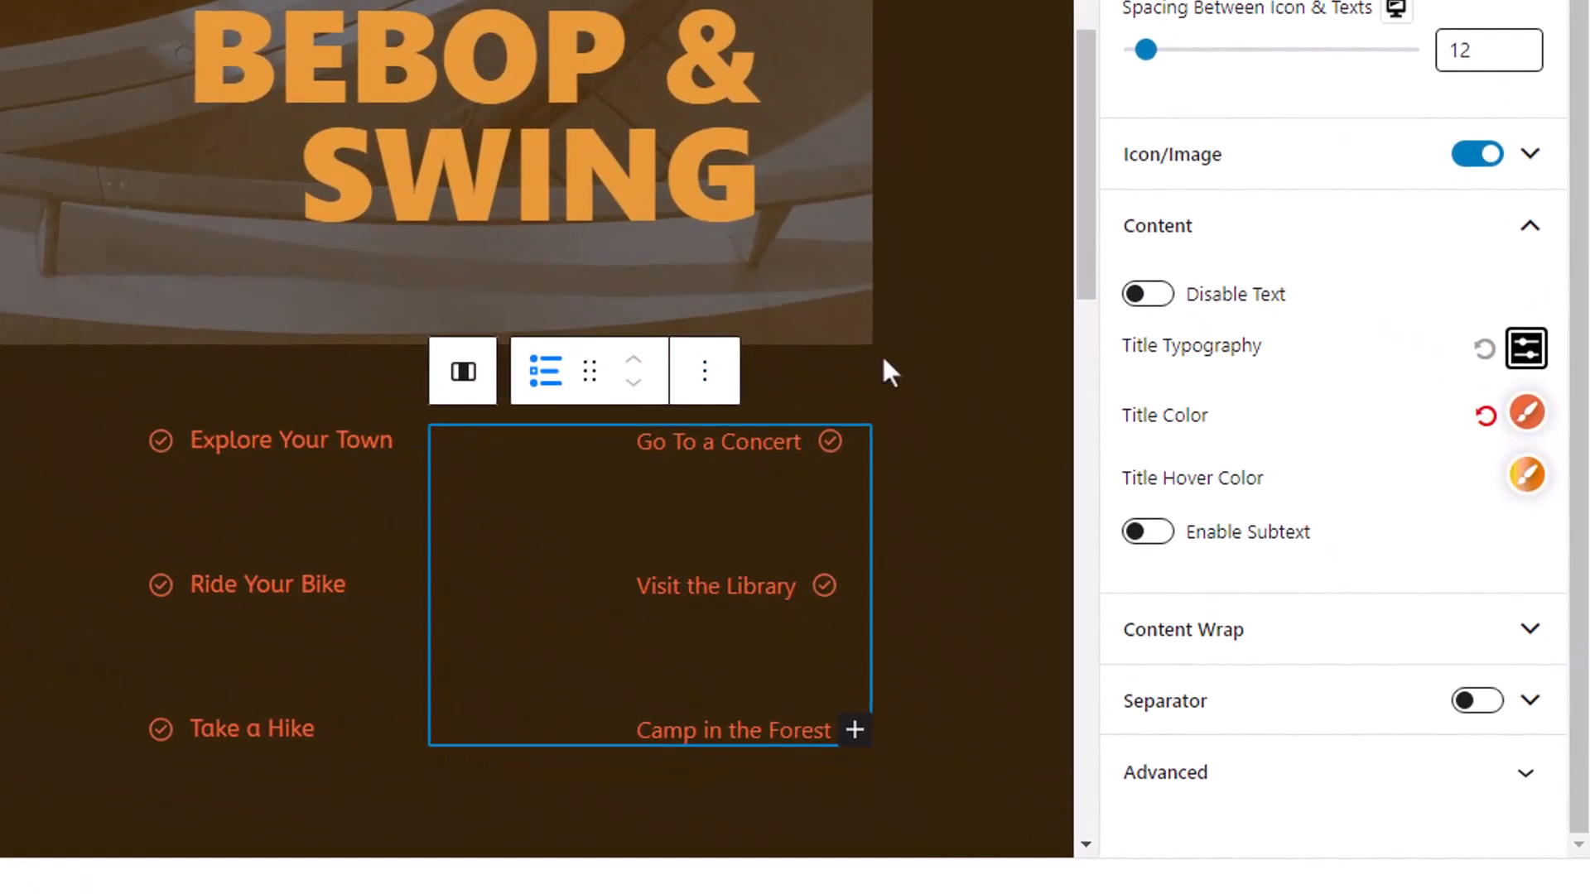
click(1147, 664)
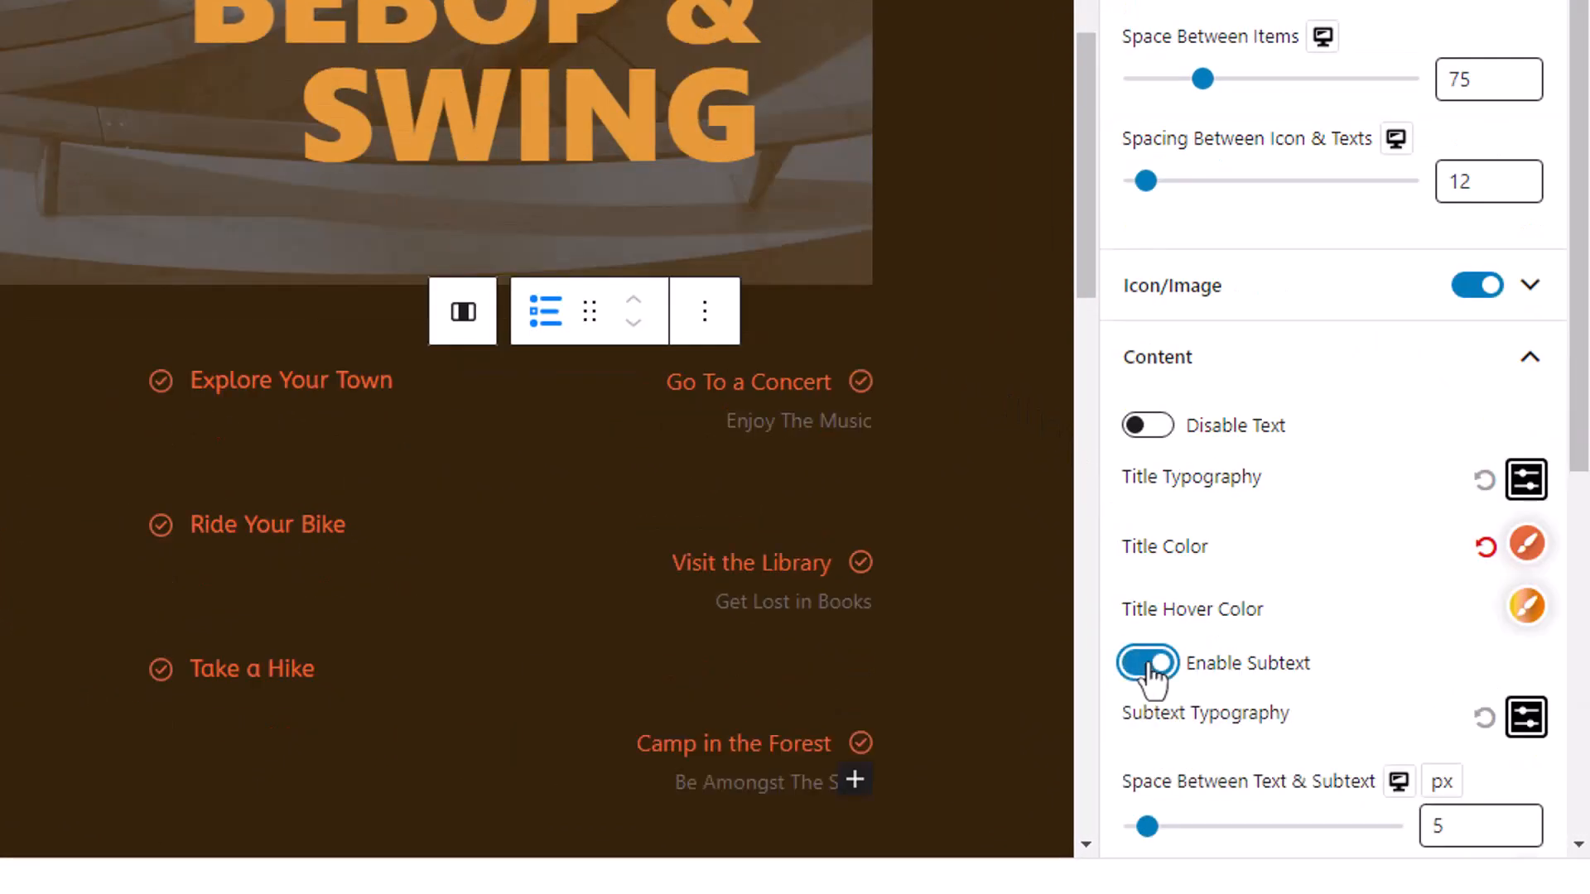
click(1148, 663)
click(1151, 665)
click(525, 488)
click(239, 594)
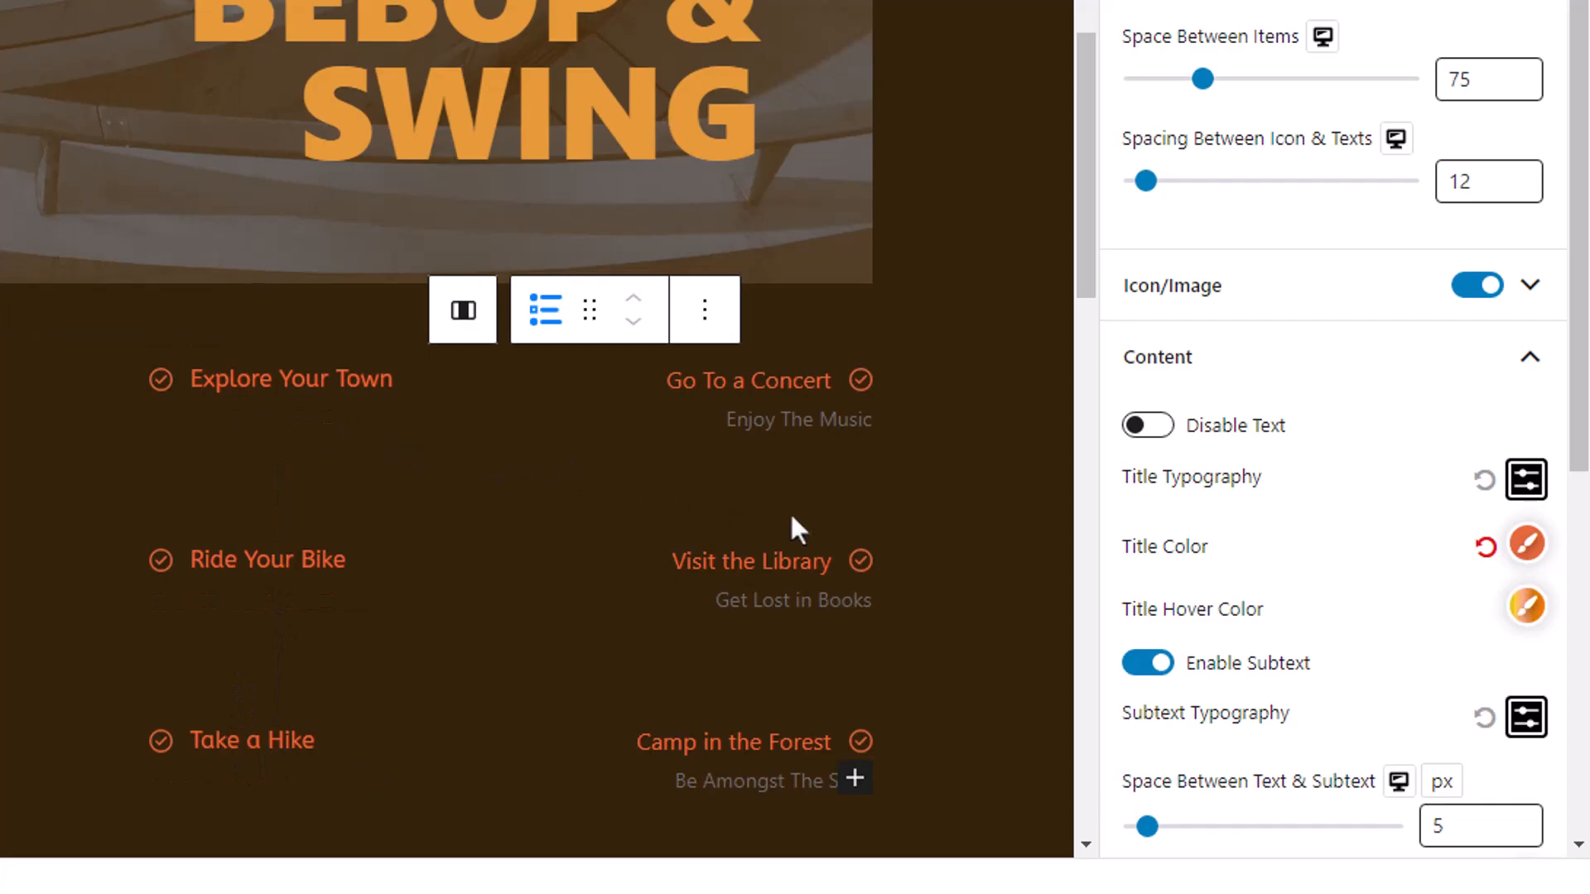
Examine the subtext typography options and the space between text and subtext for the concert list.
click(1528, 719)
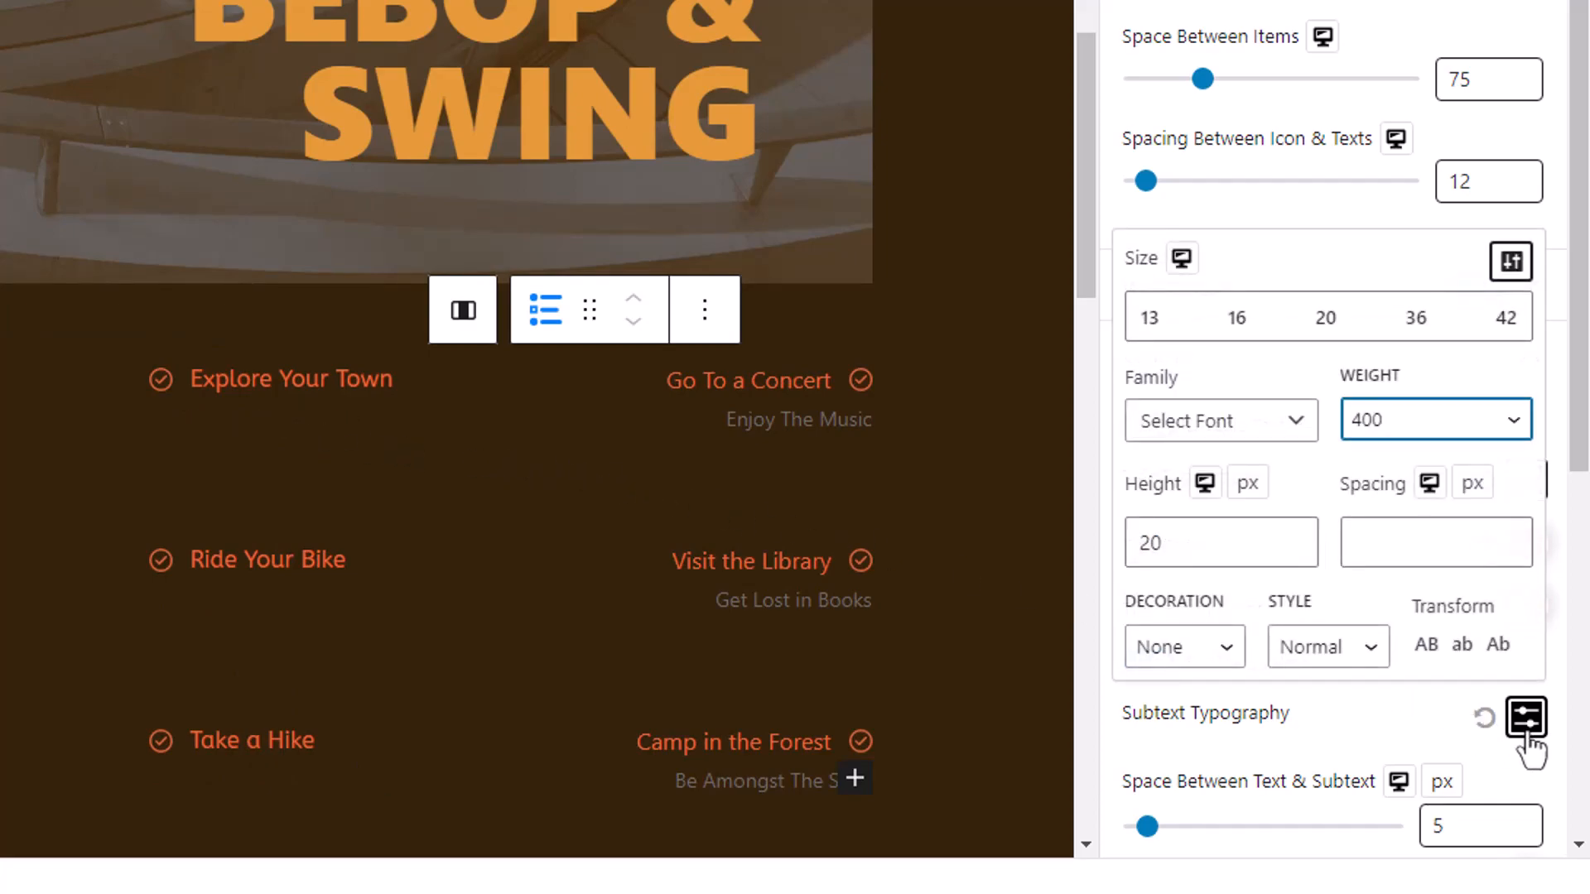
scroll(1530, 737, down, 6)
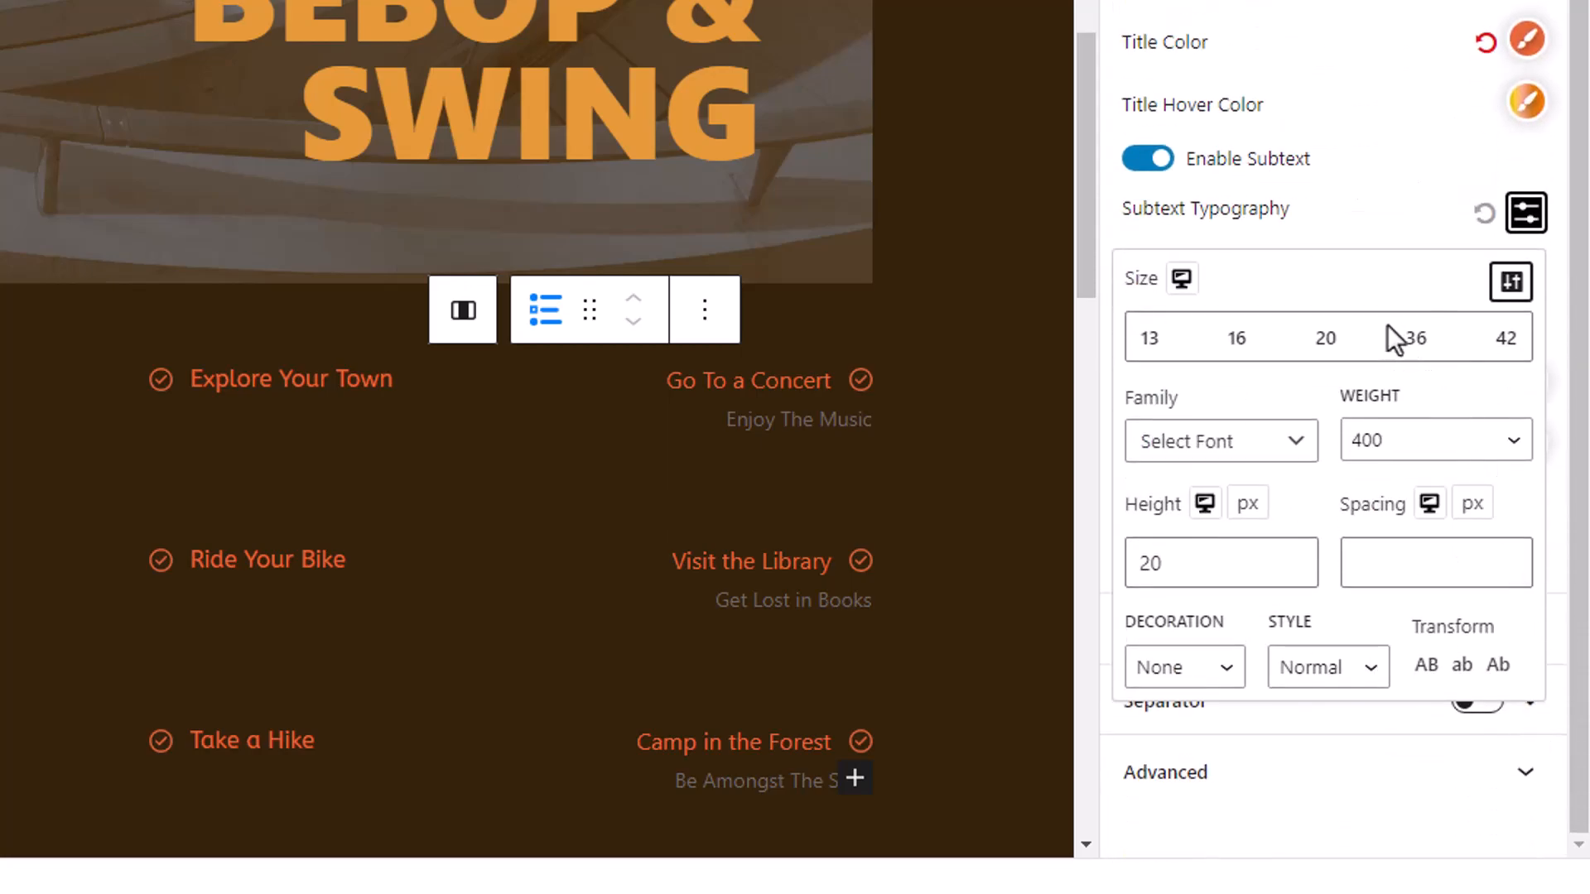
click(1497, 228)
mouse_move(1149, 323)
mouse_down()
mouse_move(1167, 323)
mouse_move(1149, 323)
mouse_up()
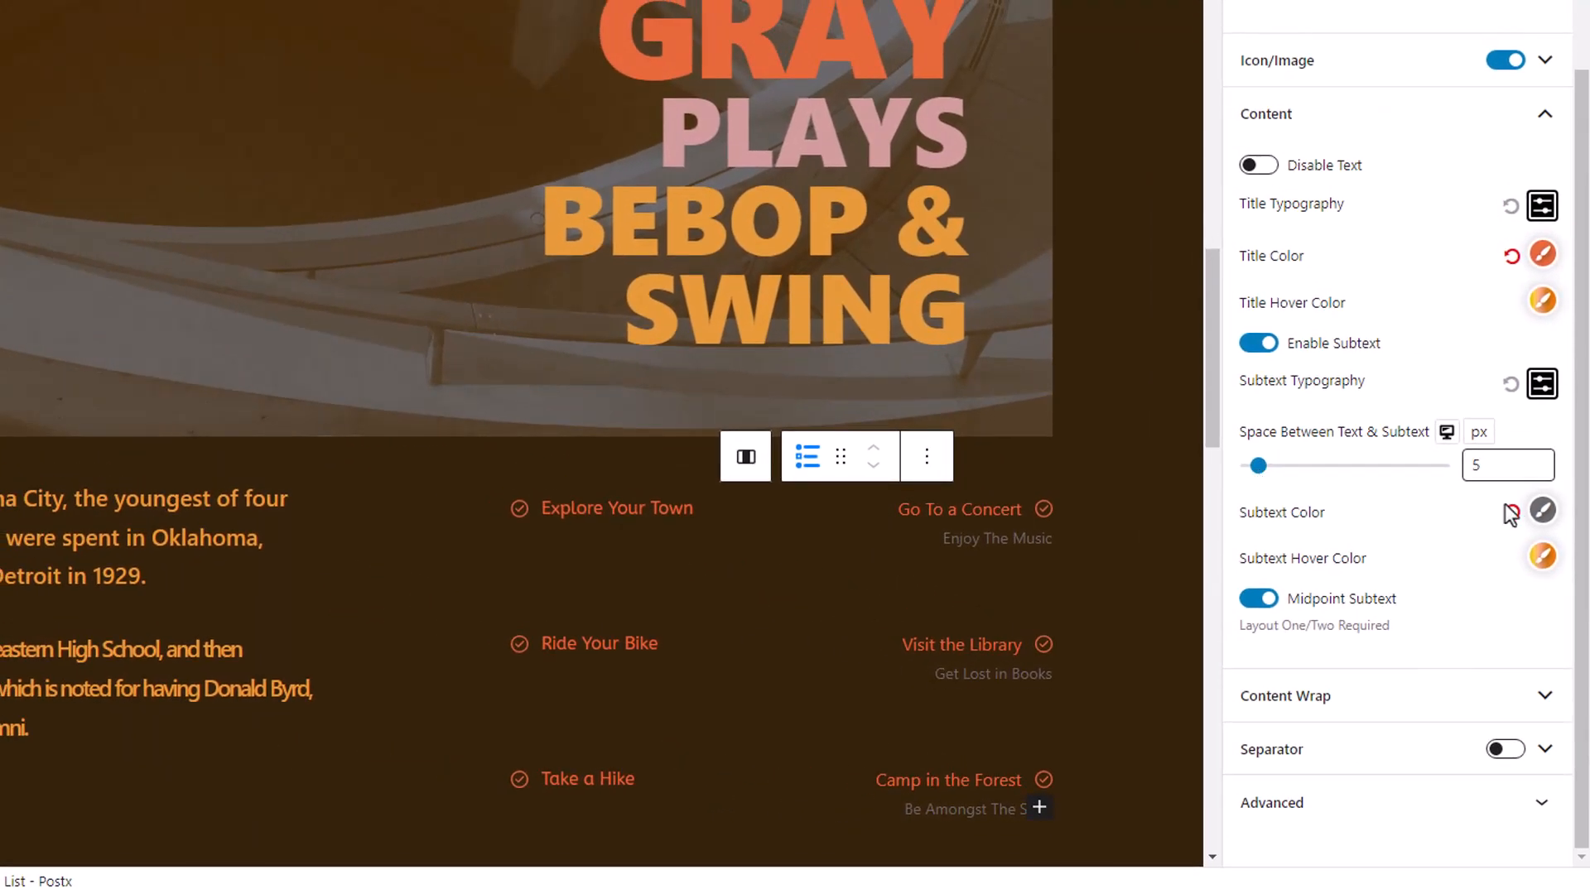
Set the concert list's subtext hover color to hex D09C9C, and toggle Midpoint Subtext off and back on.
click(1540, 519)
click(1540, 518)
click(1549, 558)
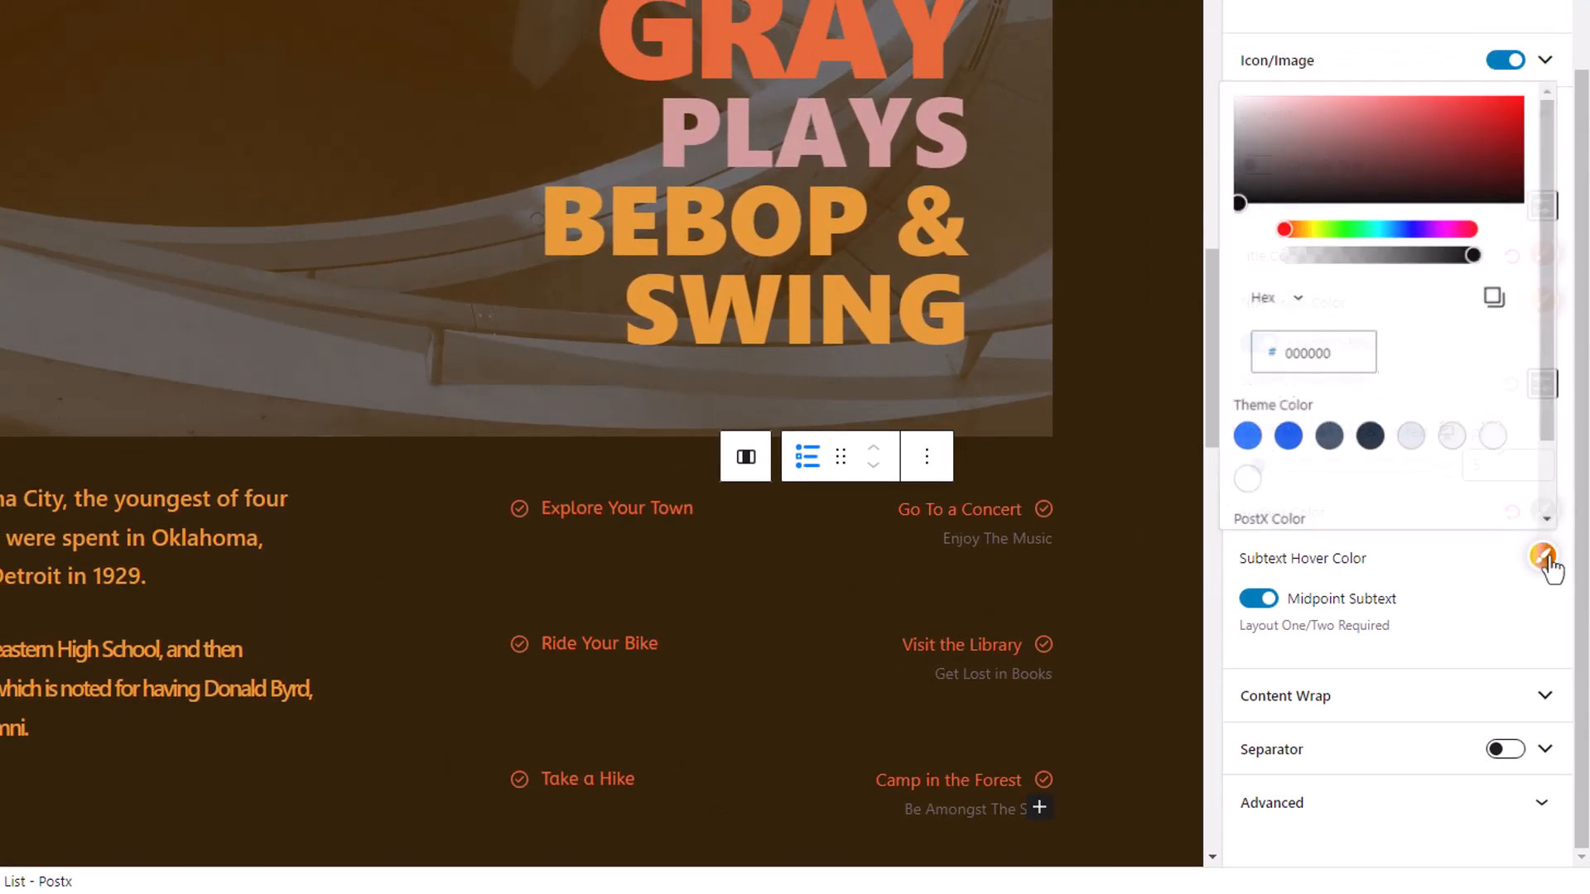
click(1342, 365)
key(ctrl+a)
text(D09C9C)
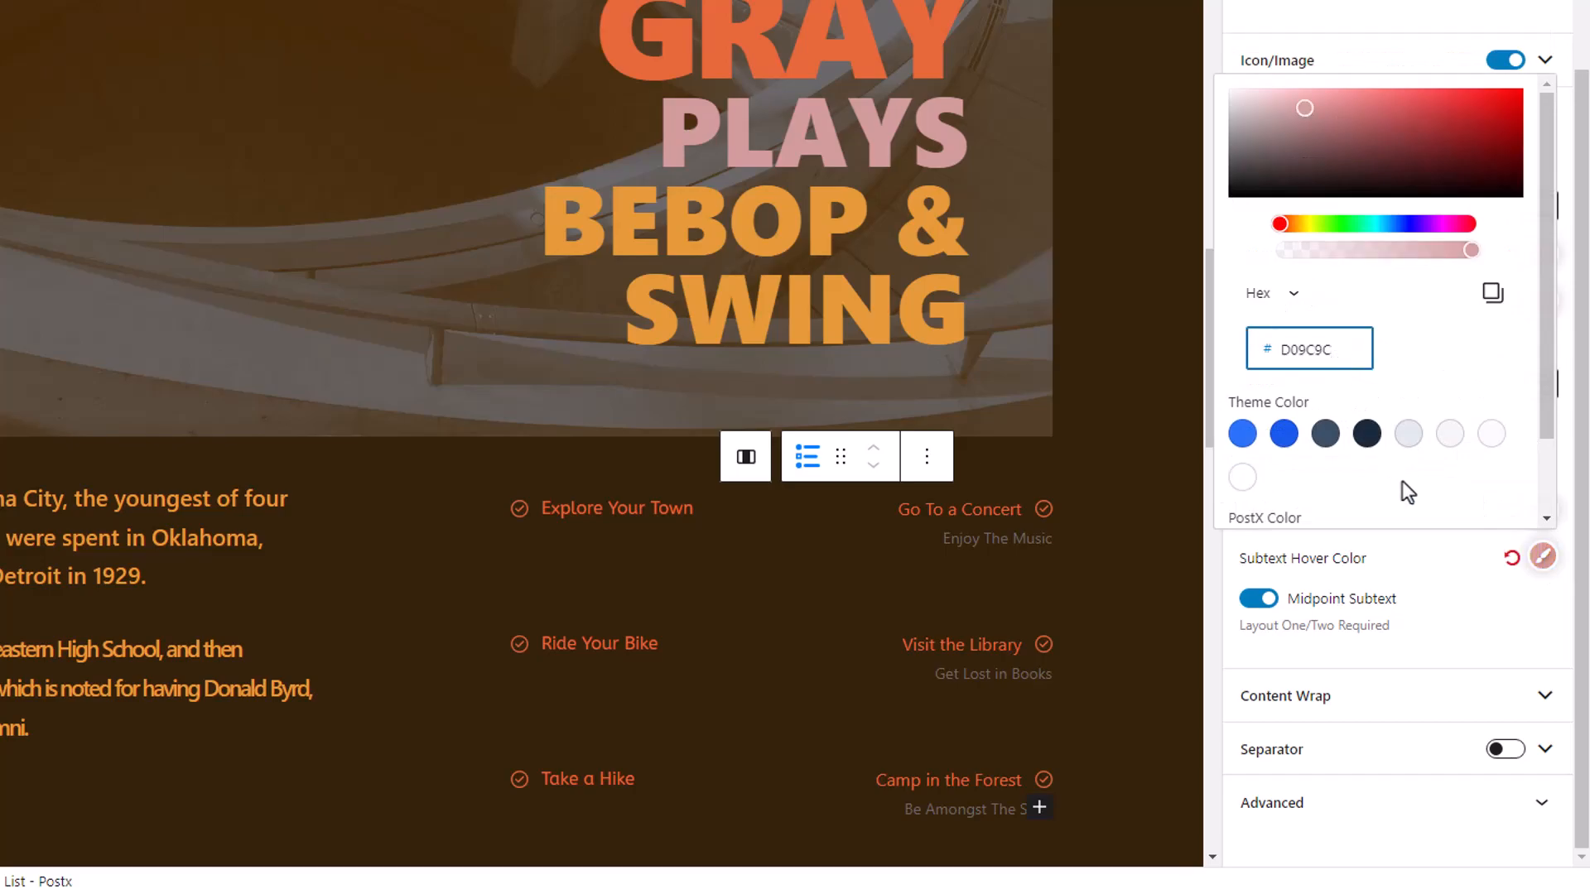
click(1422, 547)
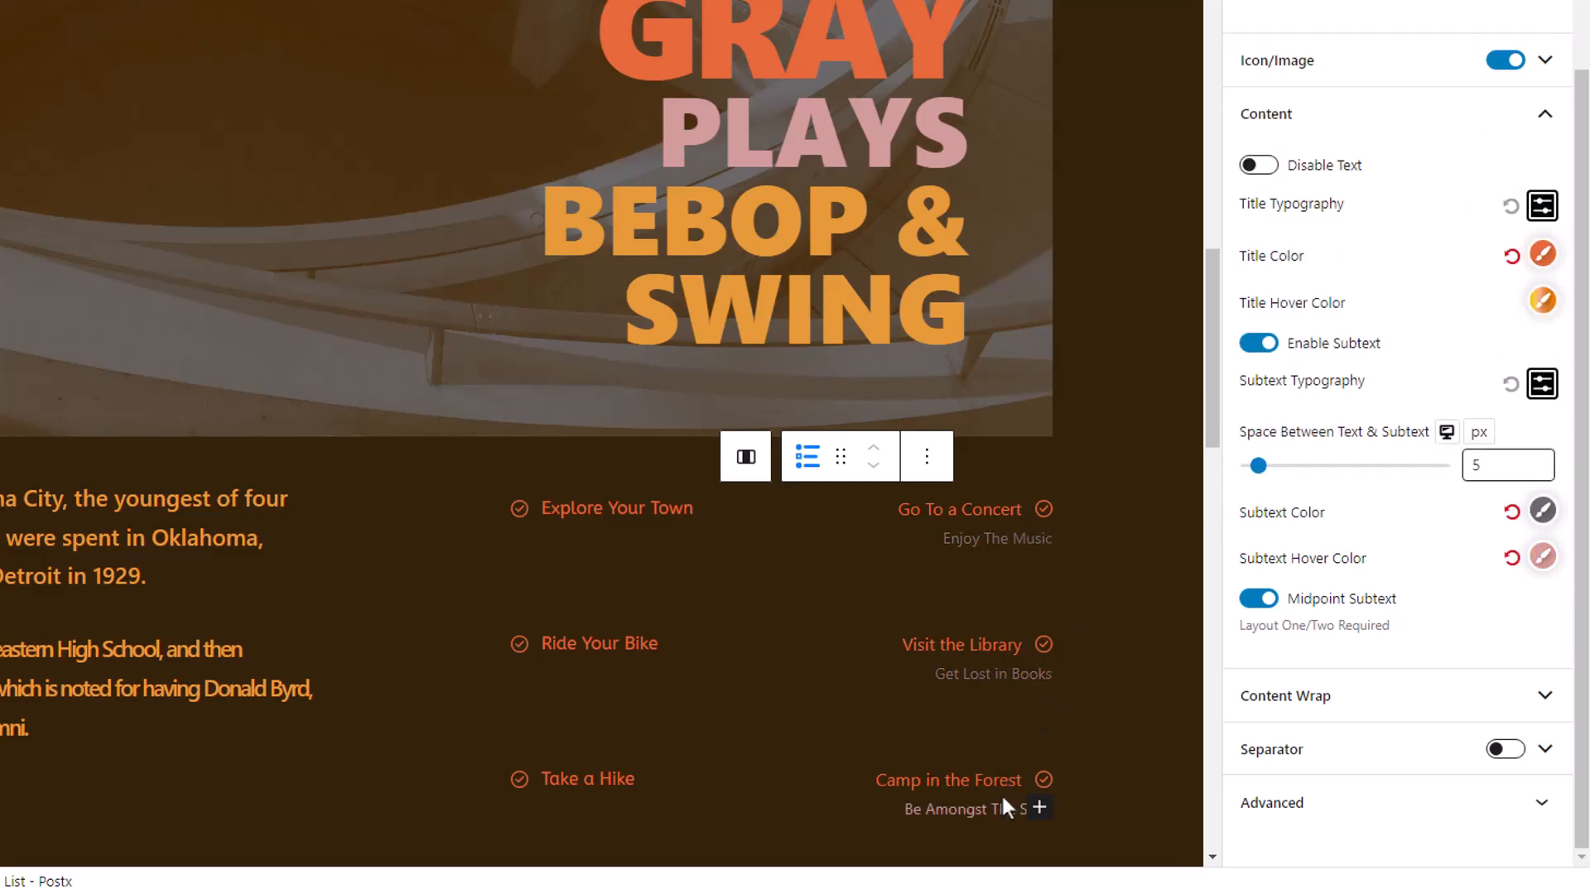
click(1267, 604)
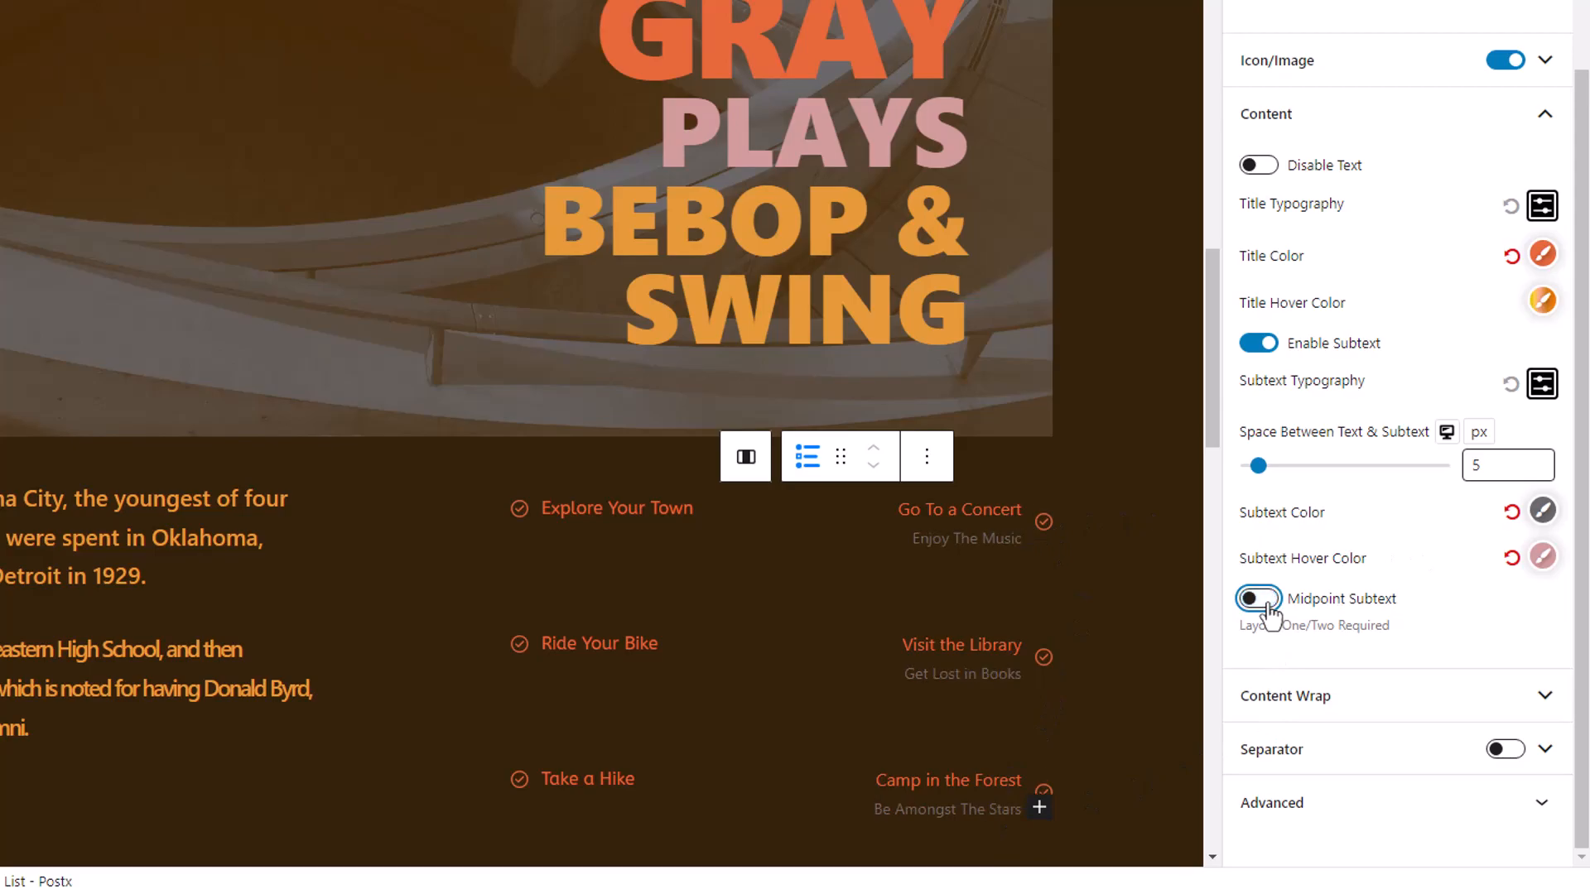
click(1267, 603)
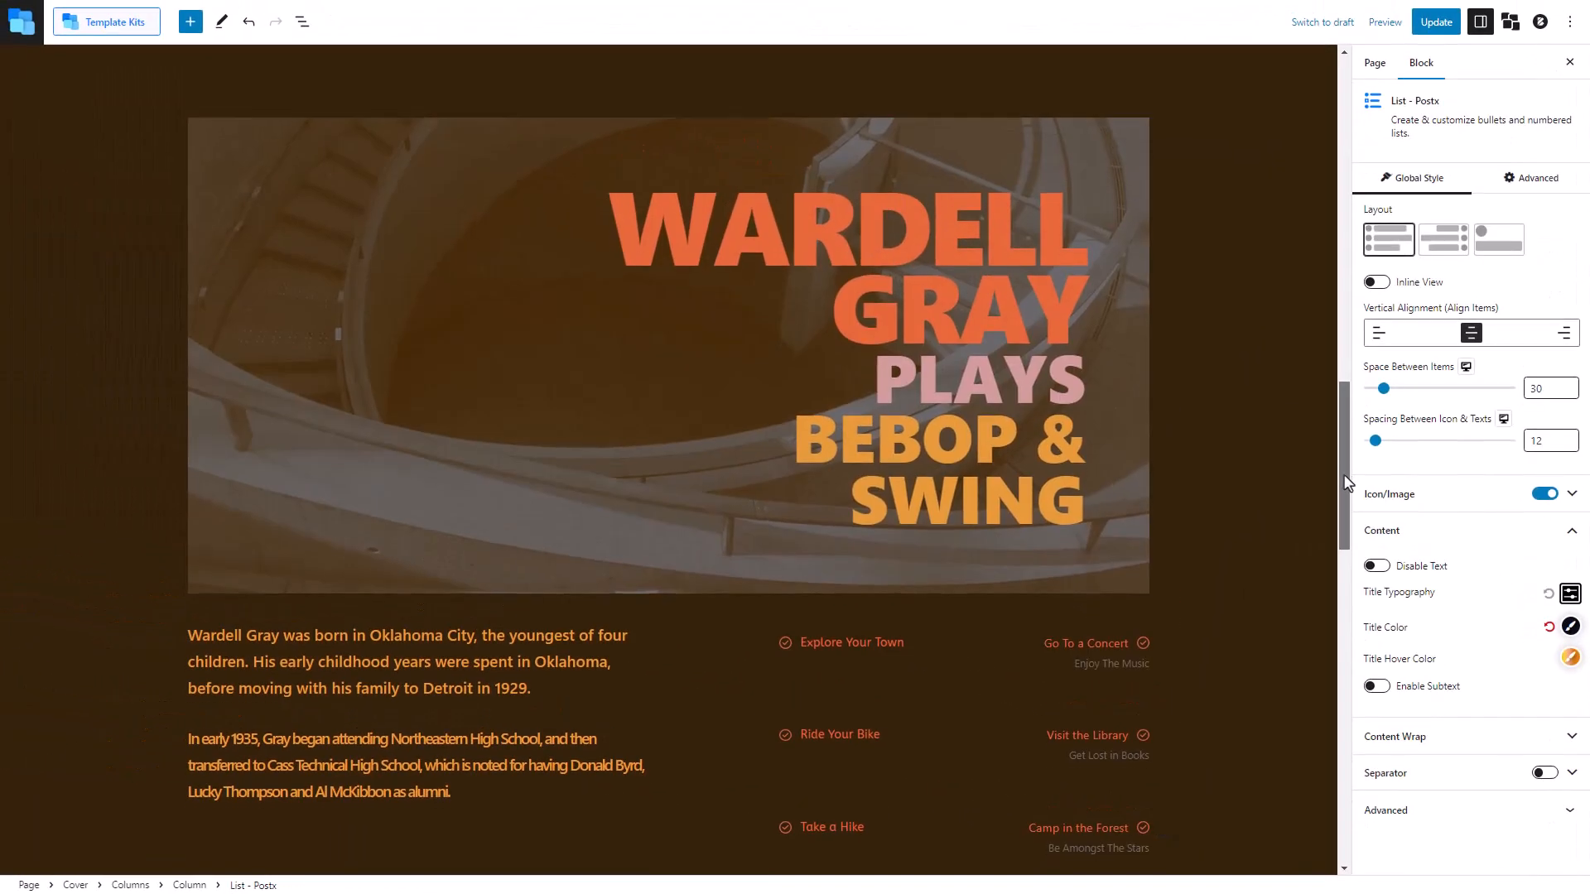
Set the content wrap padding of the Photography list in the Mountains Calling section to 65 px on all sides.
drag(1345, 479, 1341, 680)
click(1436, 537)
click(1442, 568)
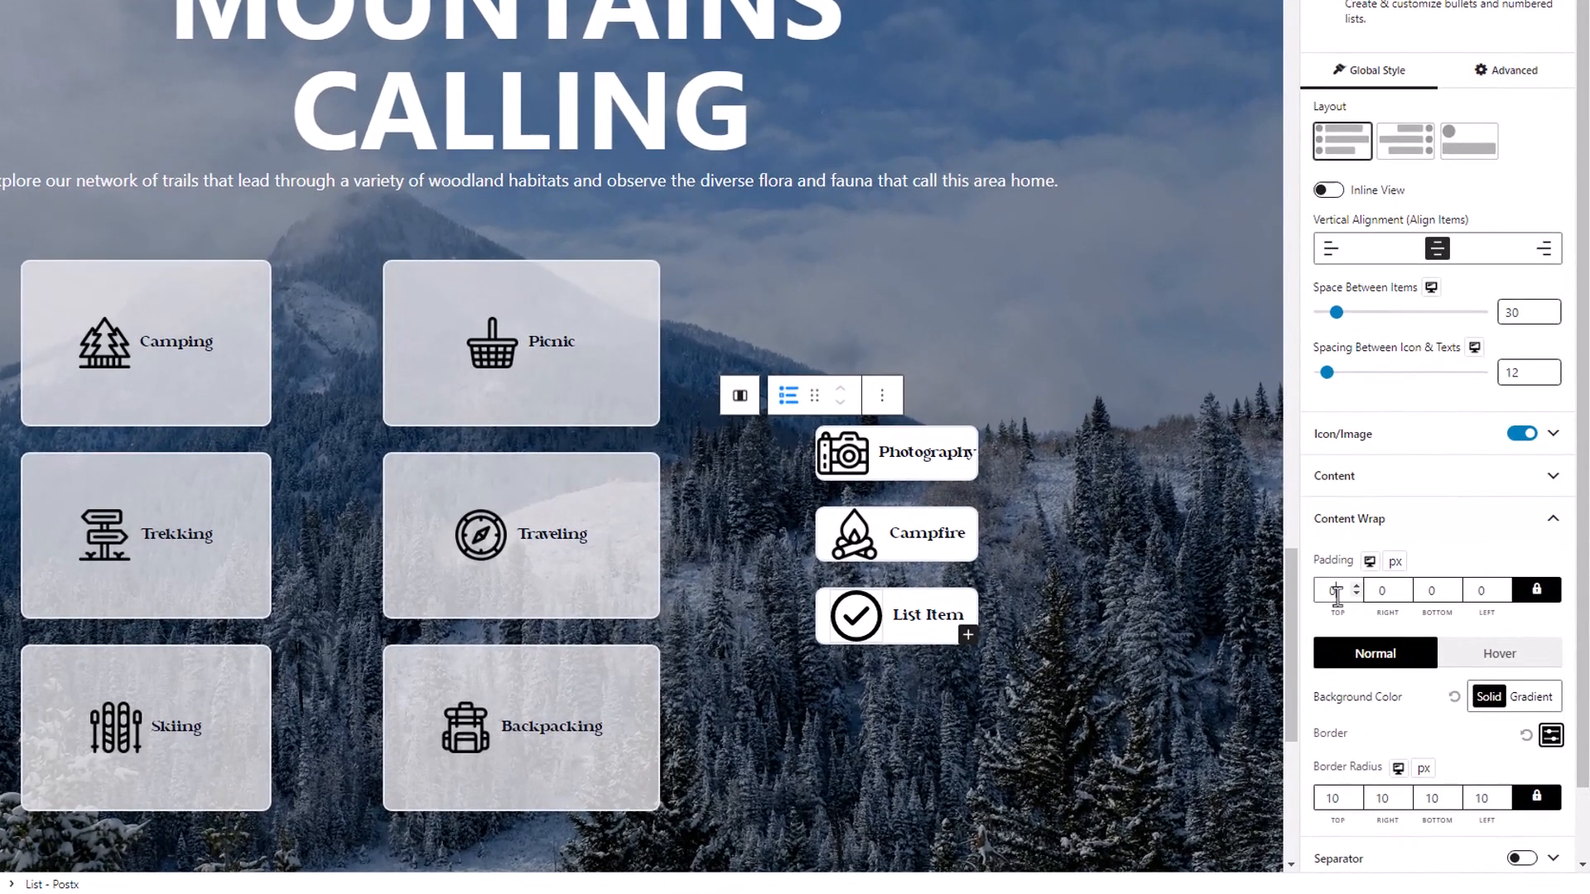
click(1337, 590)
text(65)
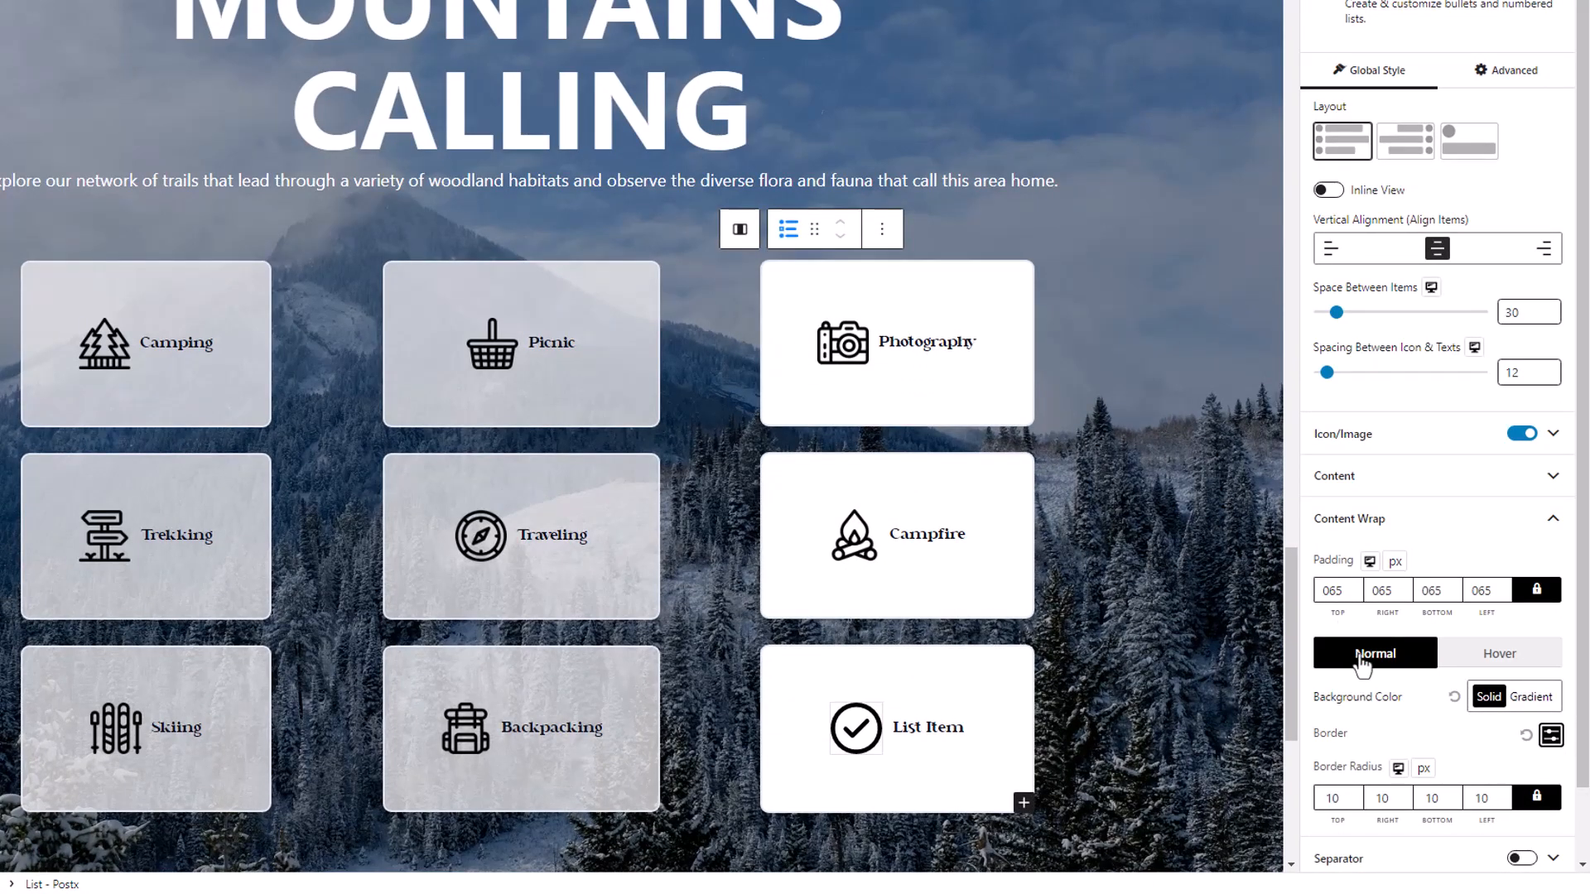
Paste a translucent solid color as the Photography list's normal content wrap background, matching the neighbouring cards.
click(1462, 666)
click(1396, 670)
click(1488, 696)
click(1483, 465)
double_click(1310, 704)
key(ctrl+v)
click(1503, 738)
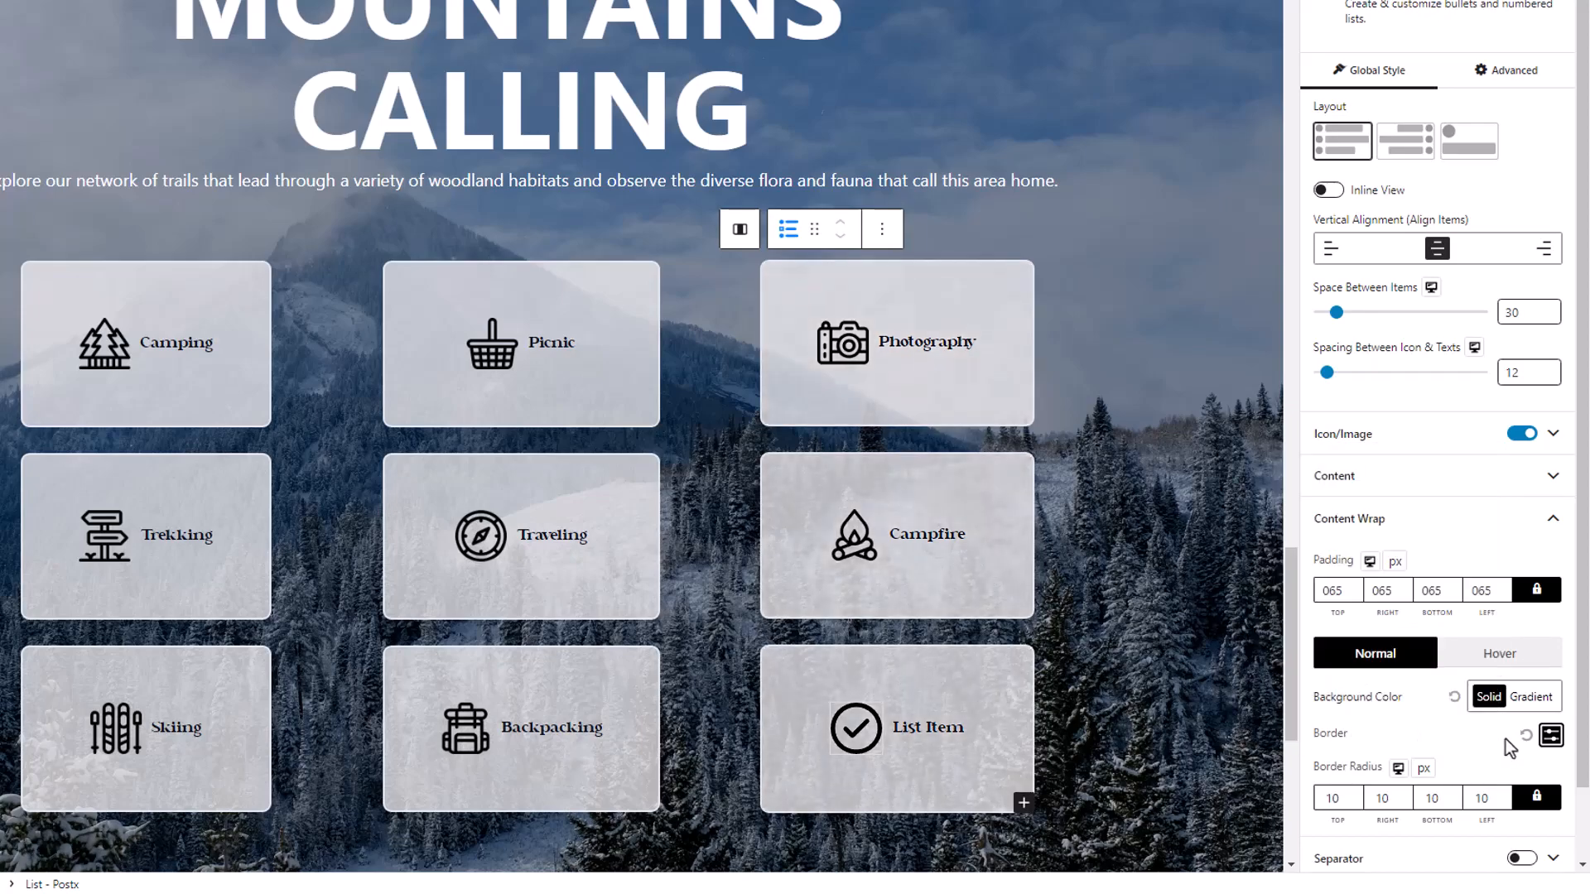
Examine the Photography list's content wrap border options and its hover style settings.
click(1551, 735)
click(1553, 737)
click(1460, 653)
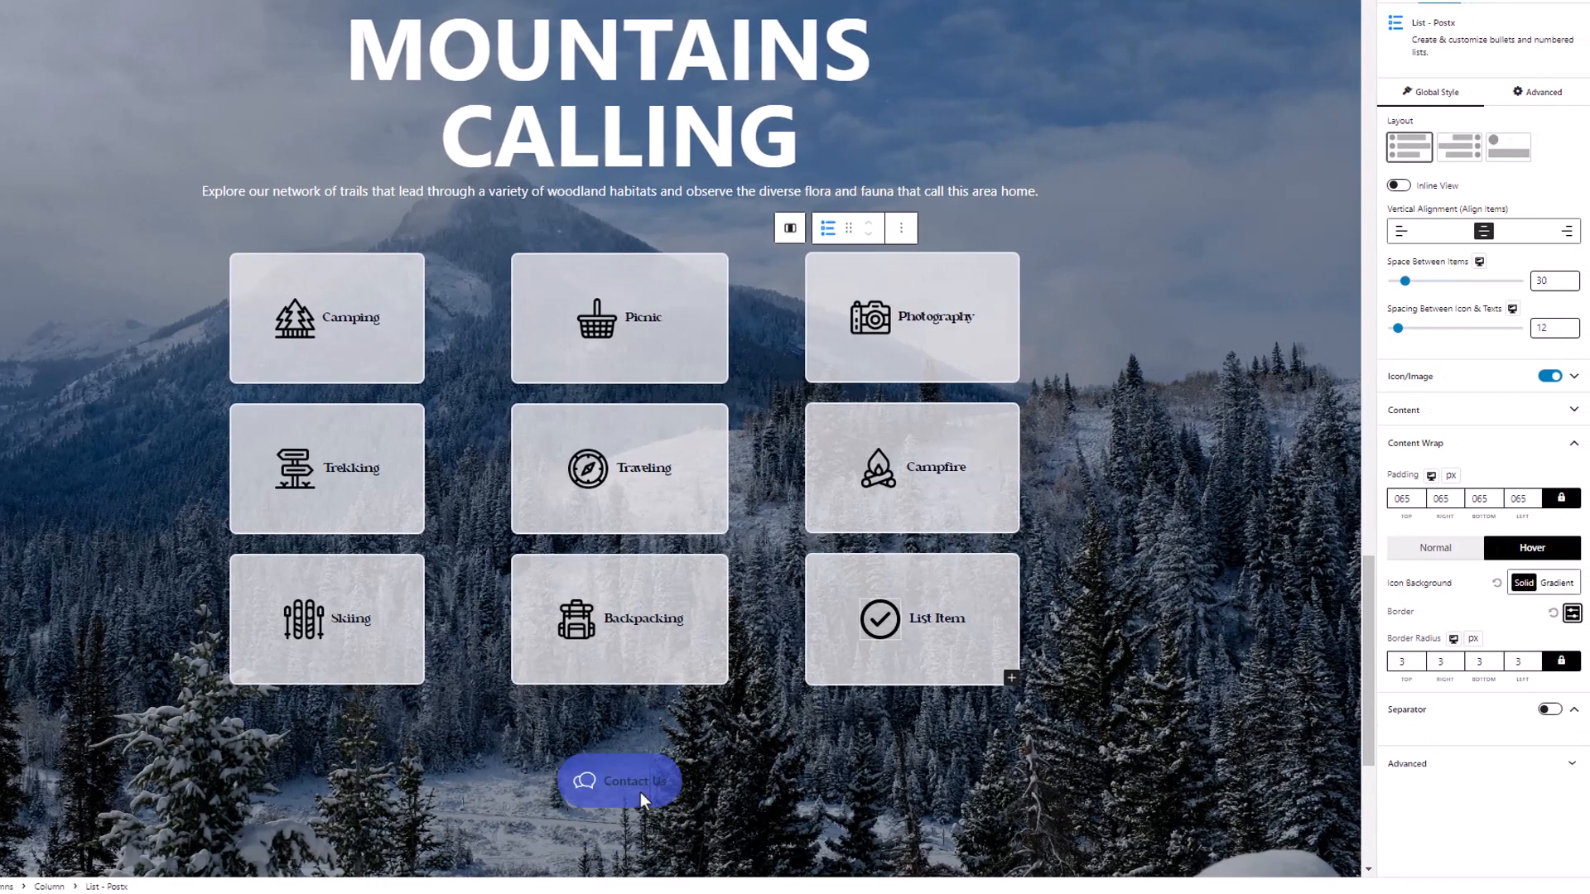
Try a solid separator of size 15 between the Photography list items, and turn the separator off.
click(1546, 710)
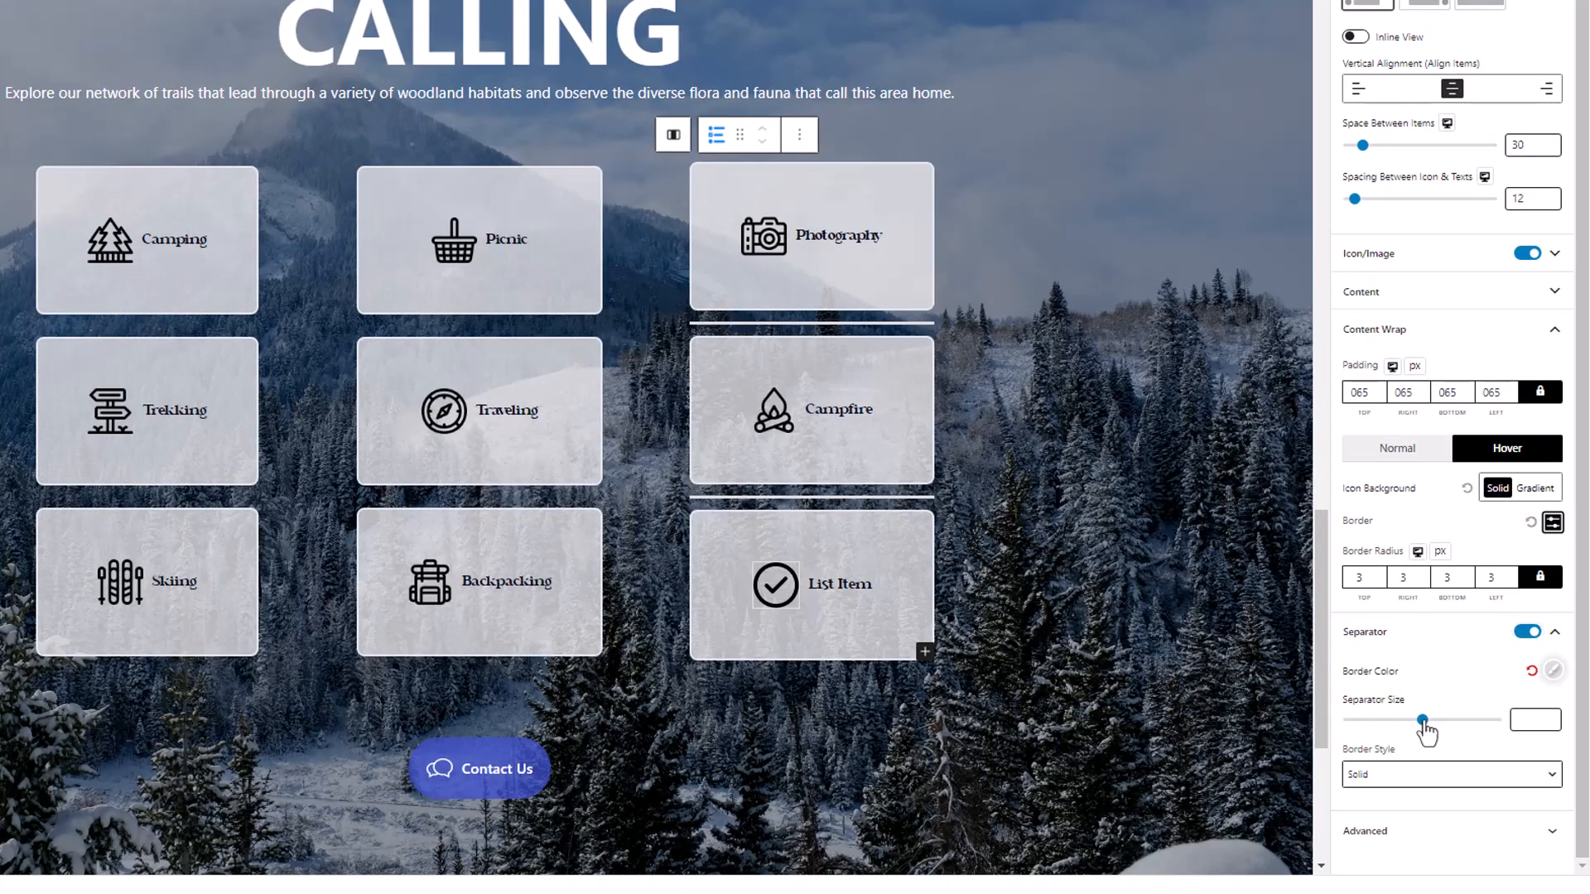
mouse_move(1424, 720)
mouse_down()
mouse_move(1435, 729)
mouse_move(1407, 722)
mouse_move(1422, 721)
mouse_up()
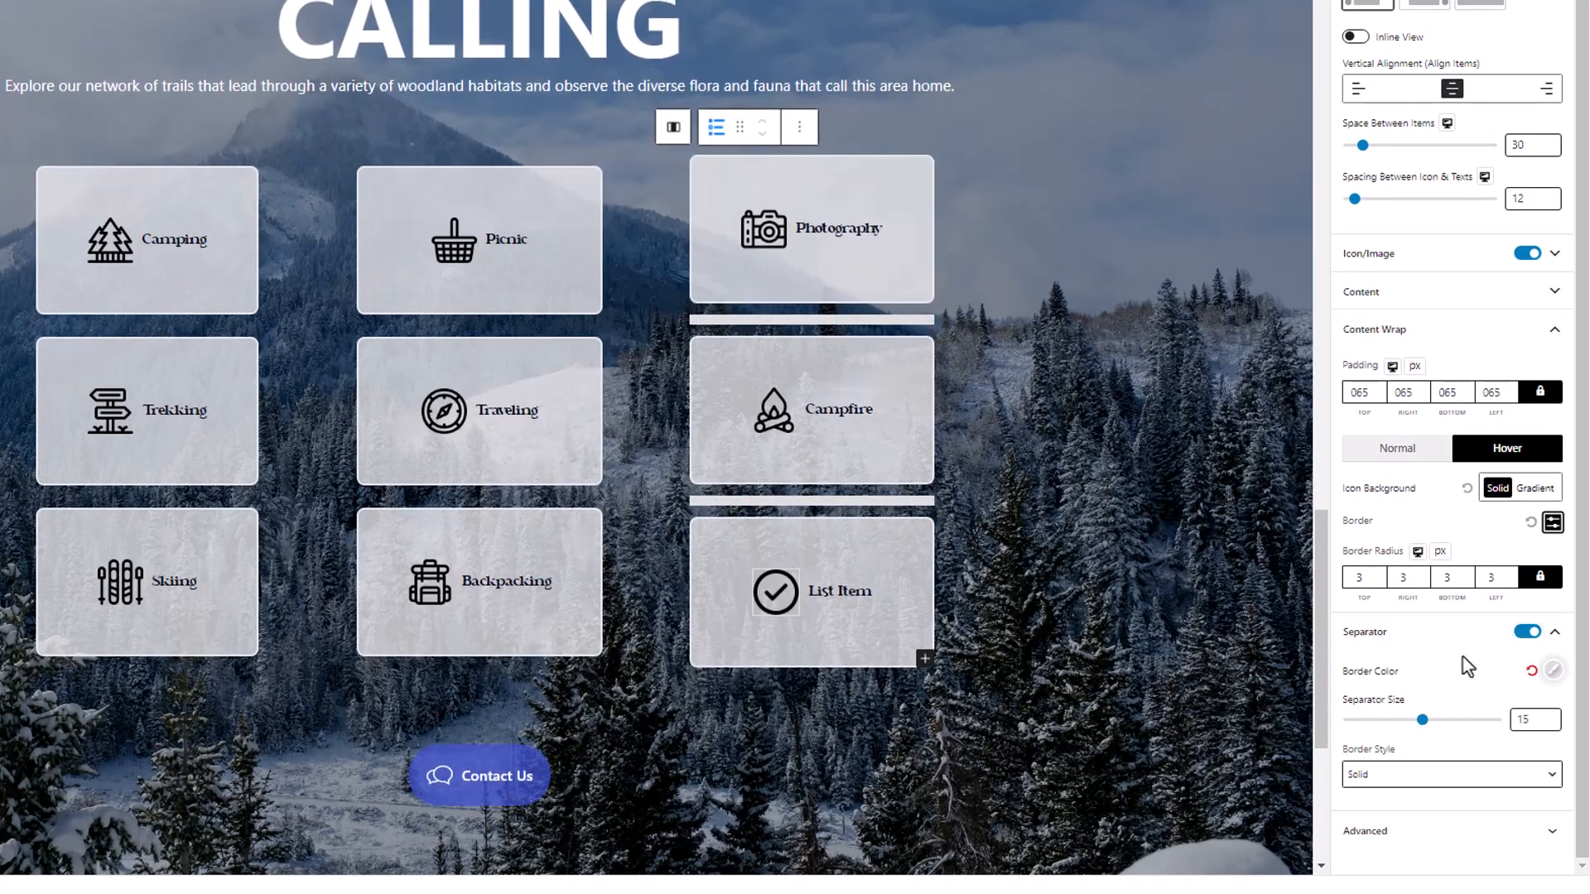
click(1530, 636)
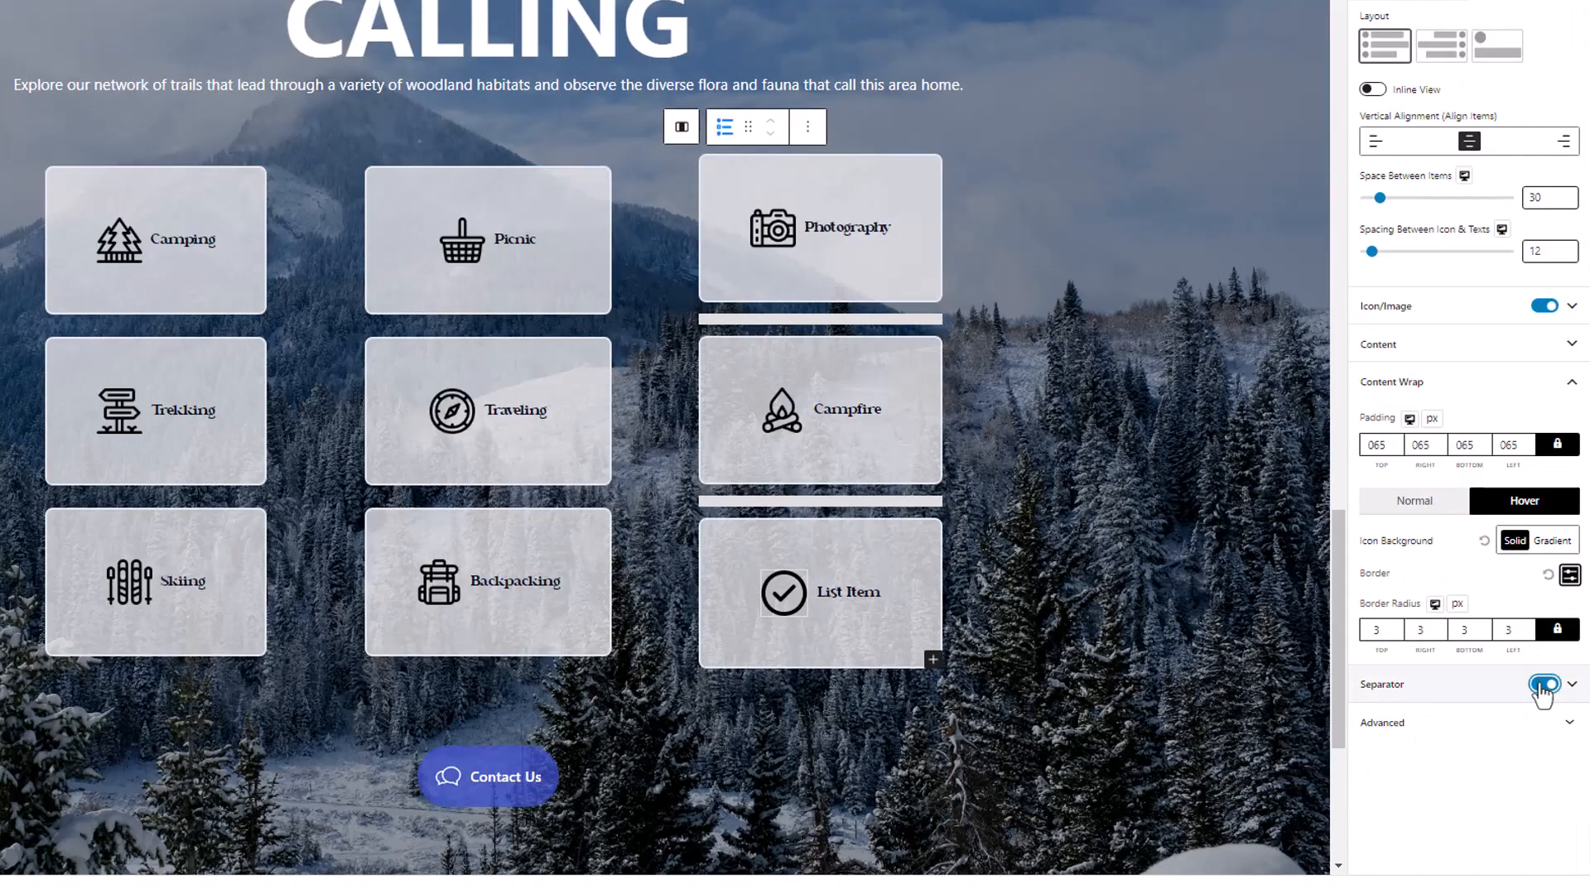
click(1542, 686)
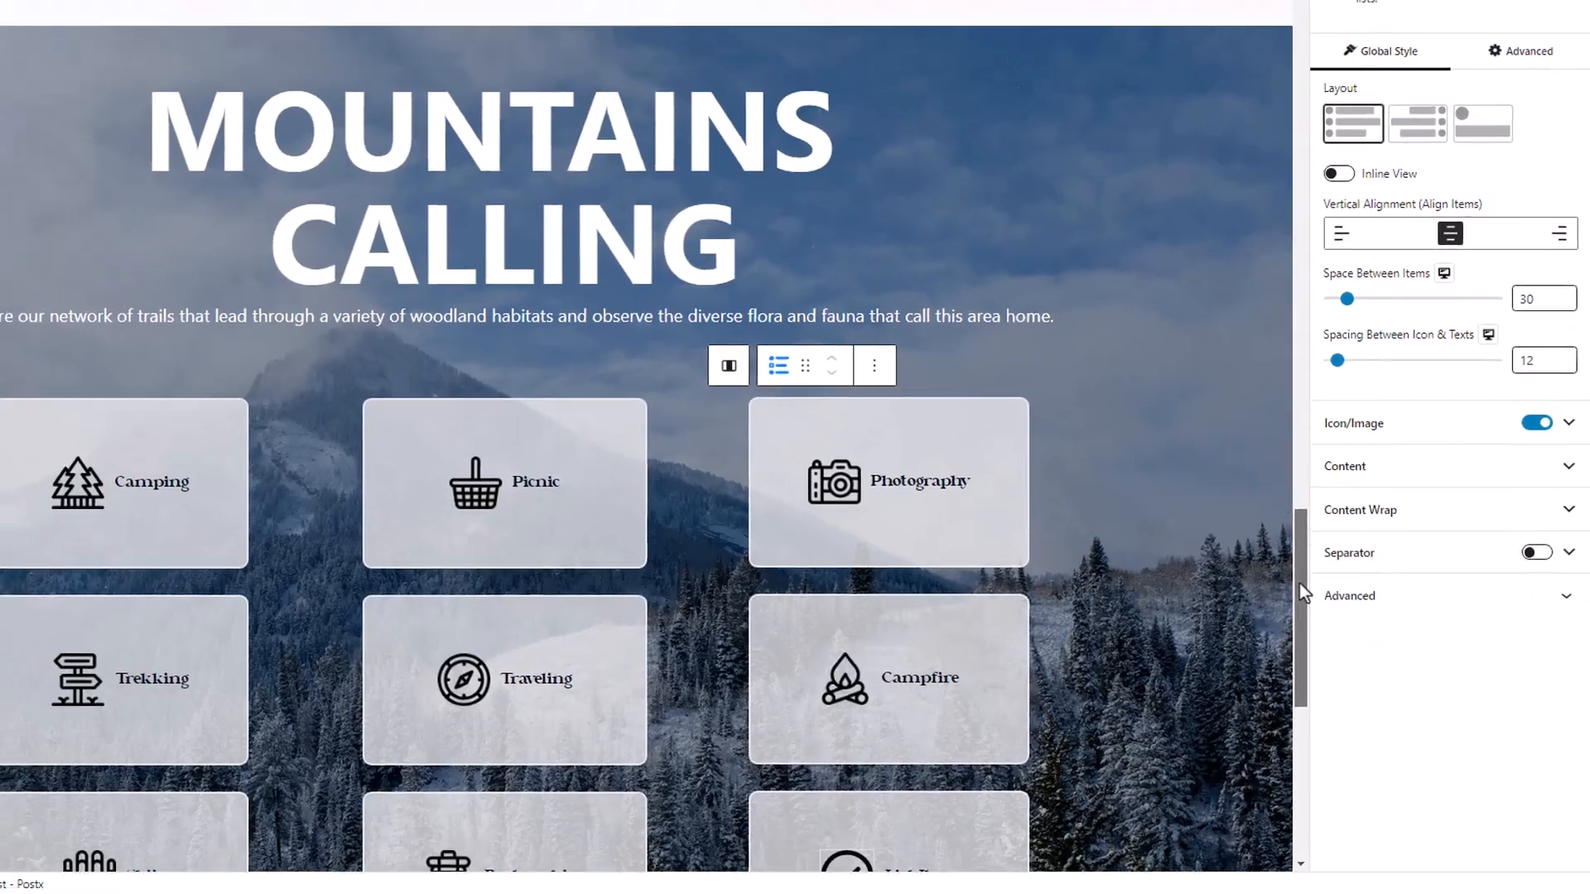
drag(1338, 584, 1359, 289)
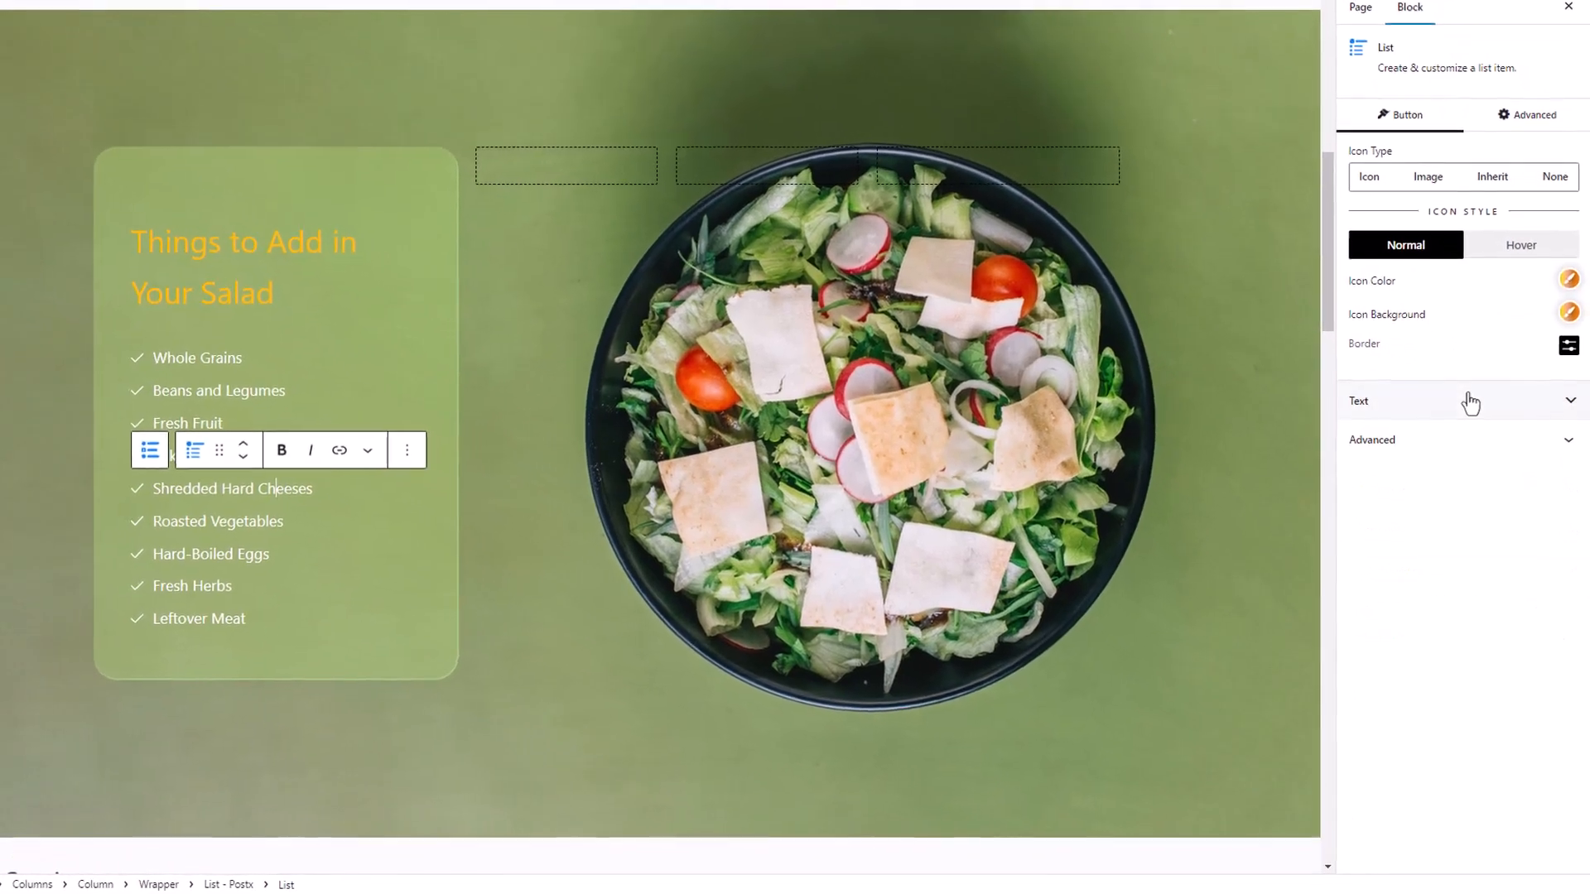
Try the title color FCB900 on only the Shredded Hard Cheeses item of the salad list.
click(1486, 431)
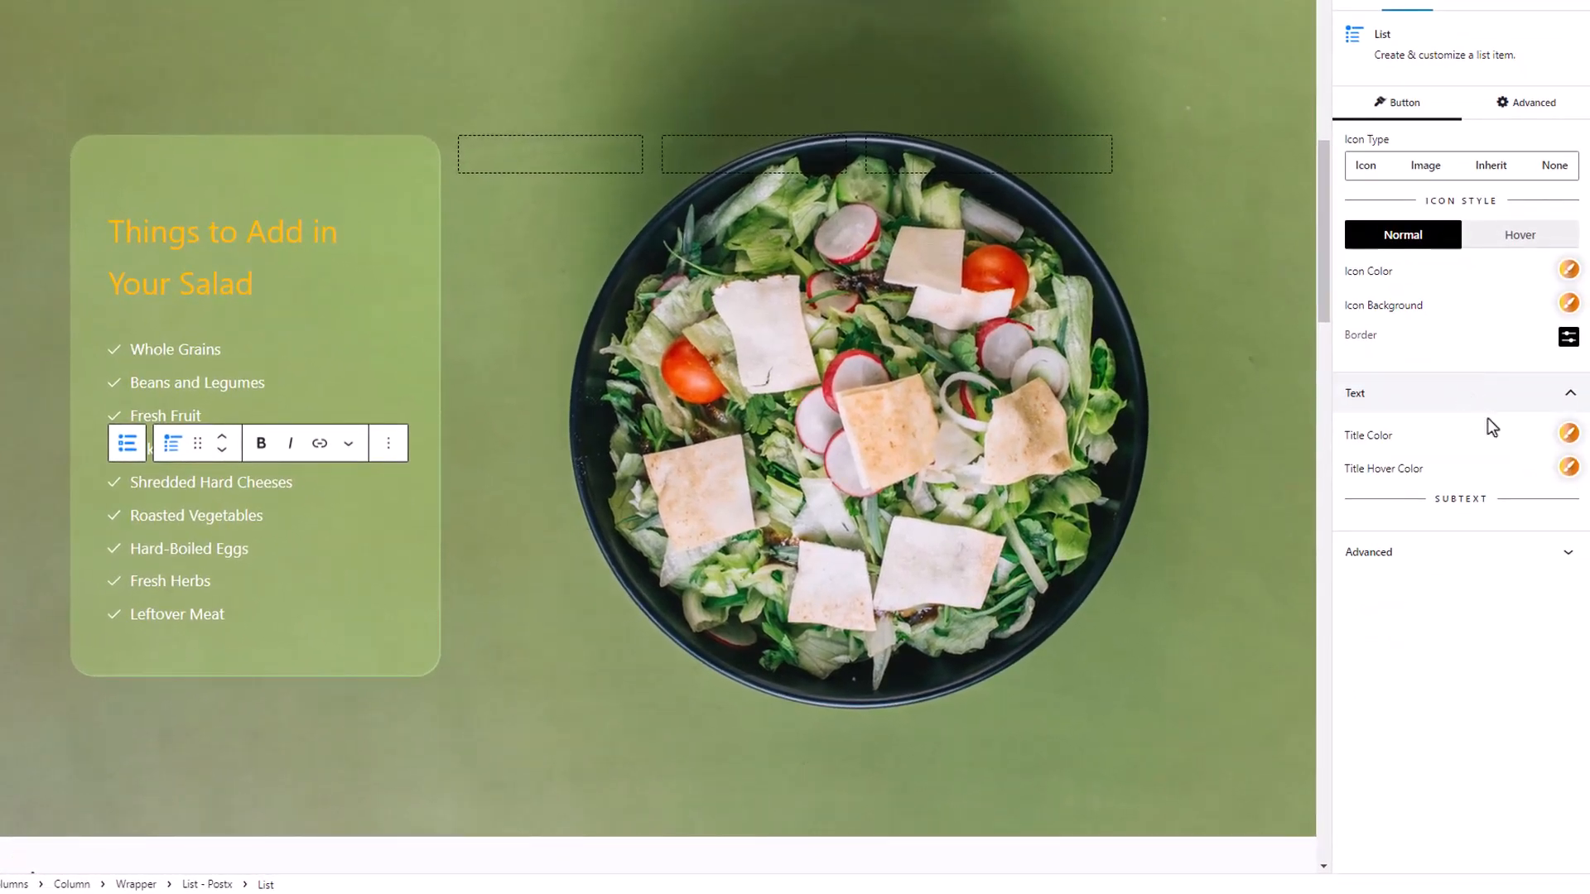
click(1567, 434)
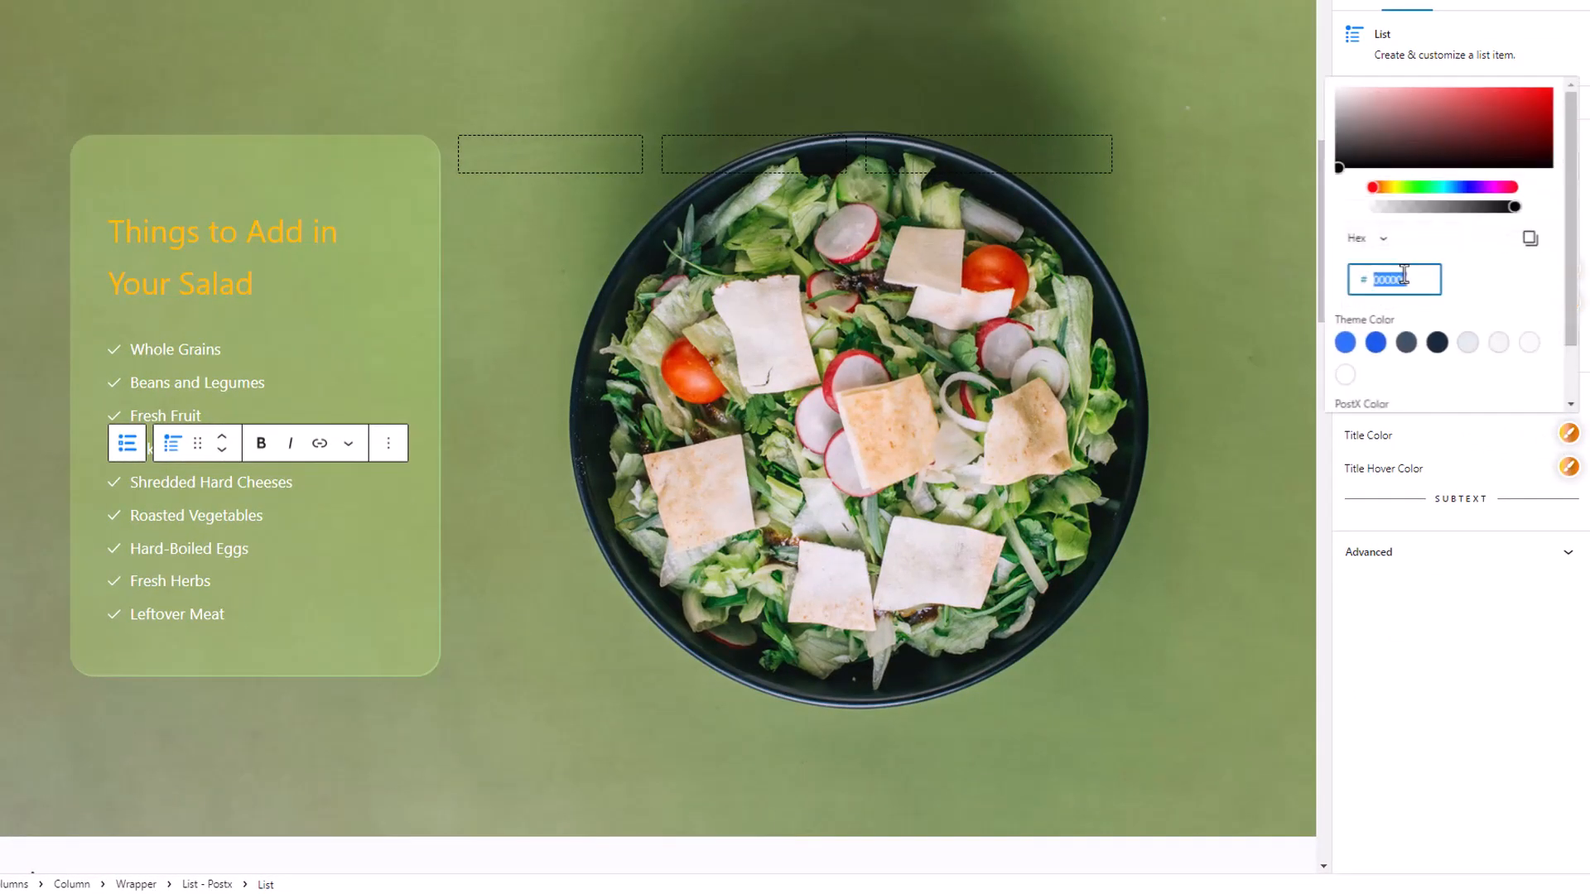
key(ctrl+v)
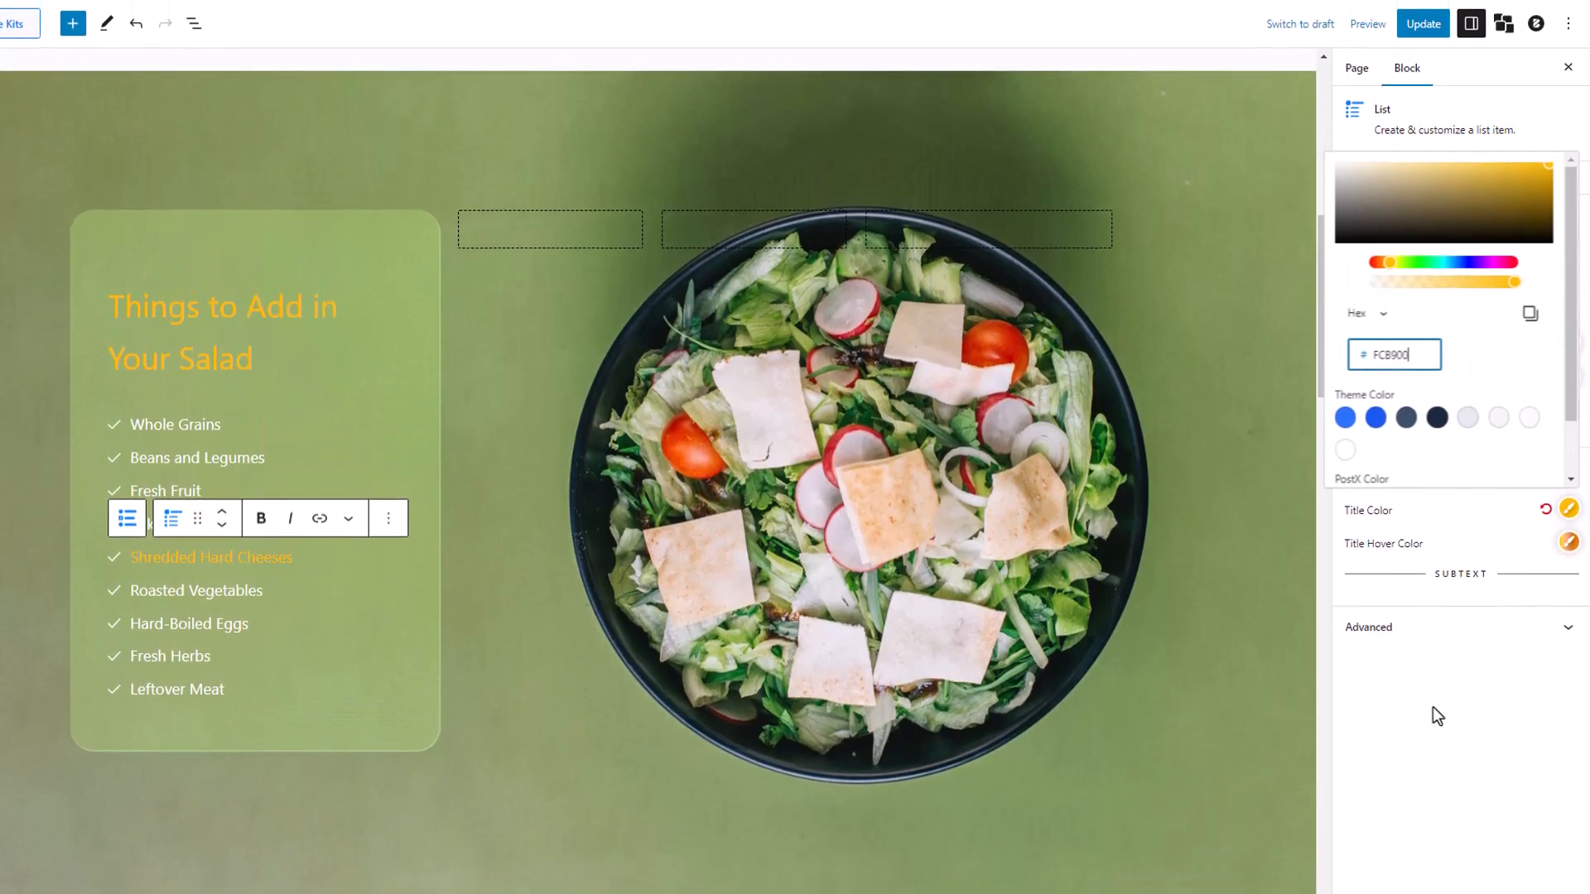
click(1417, 640)
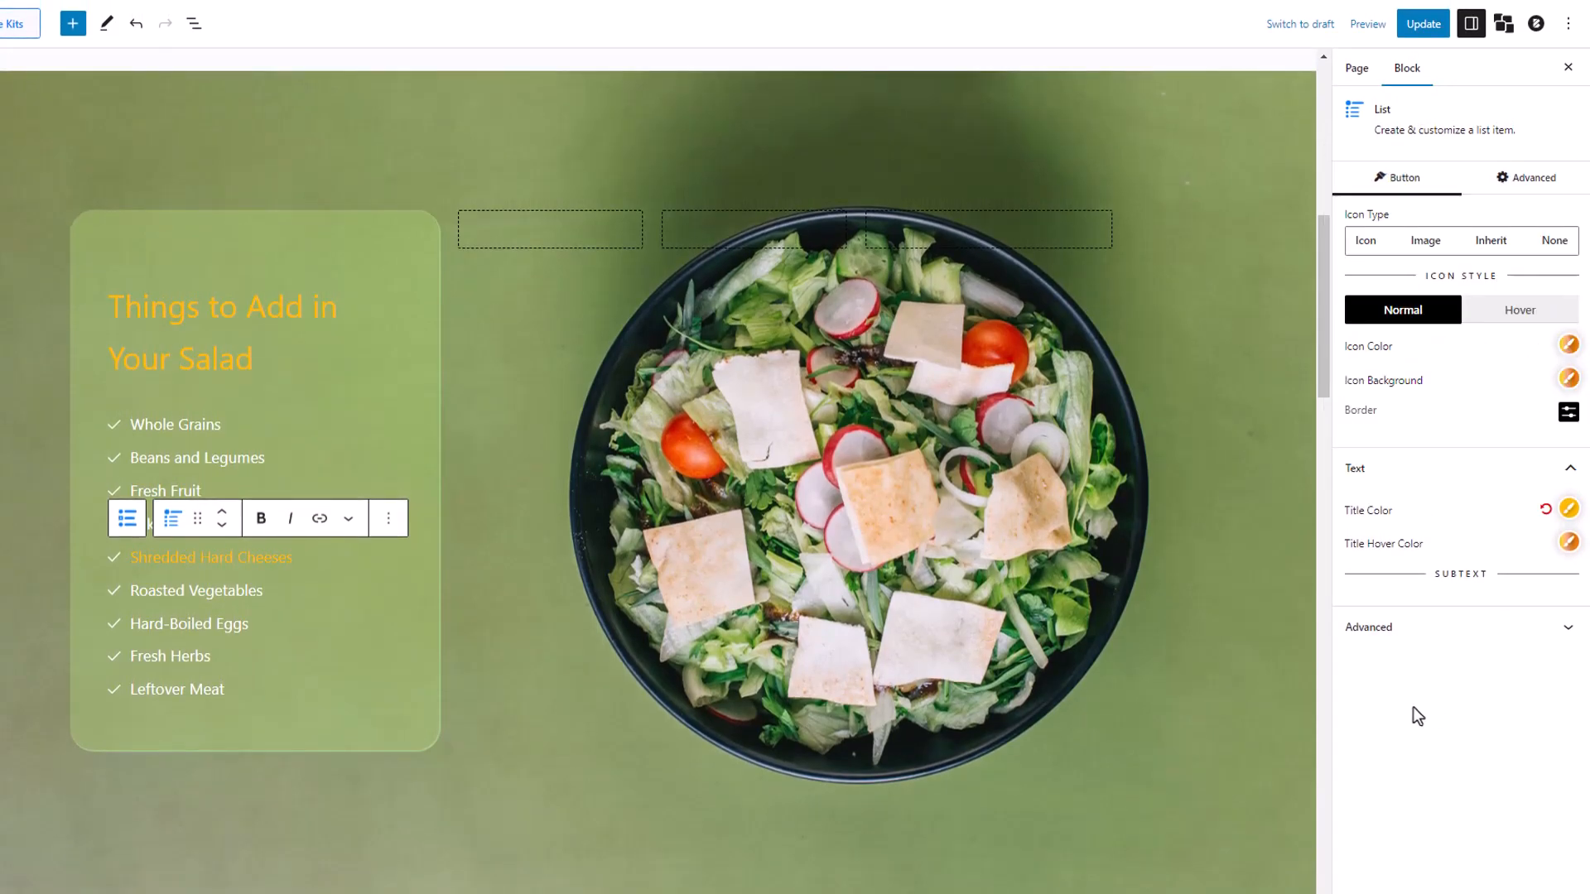
Try a blue theme color as the title color of the whole salad list in its content settings.
click(127, 518)
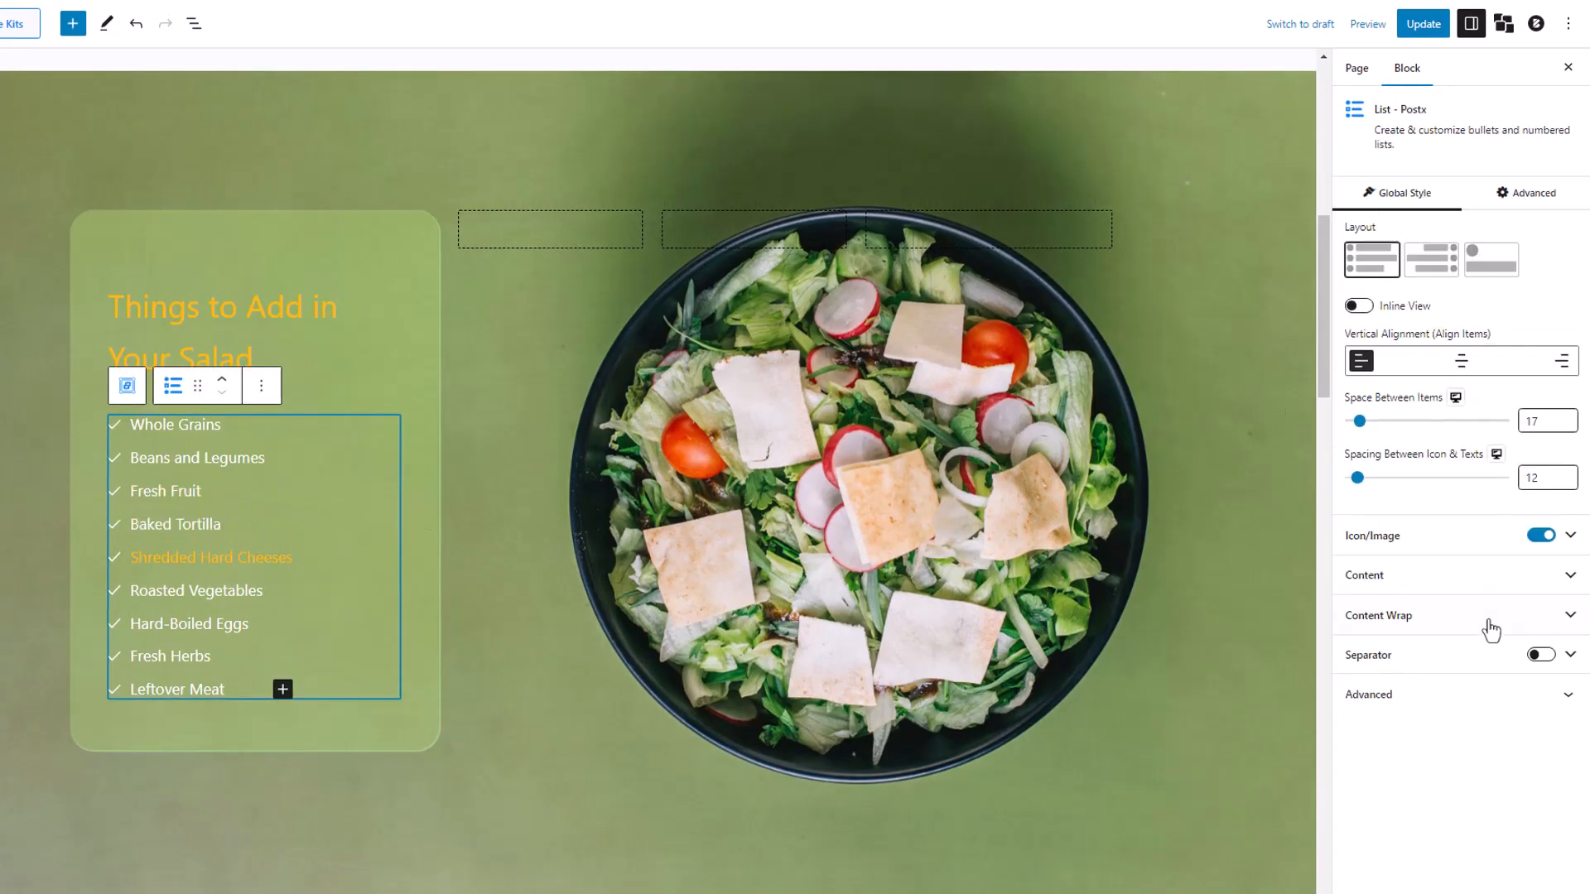
click(1508, 579)
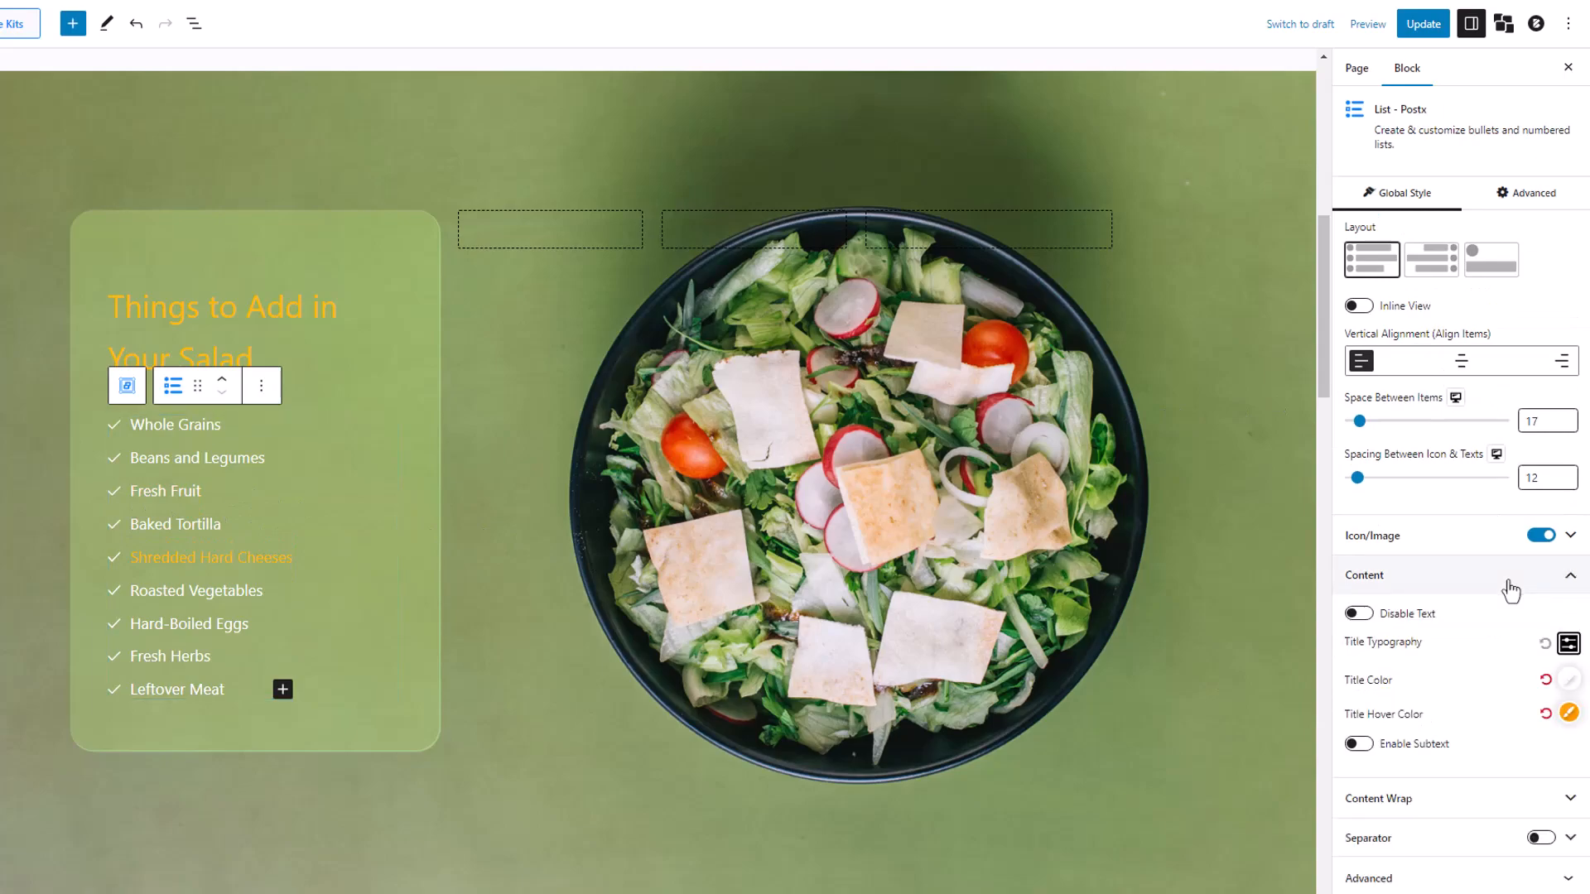
click(1568, 681)
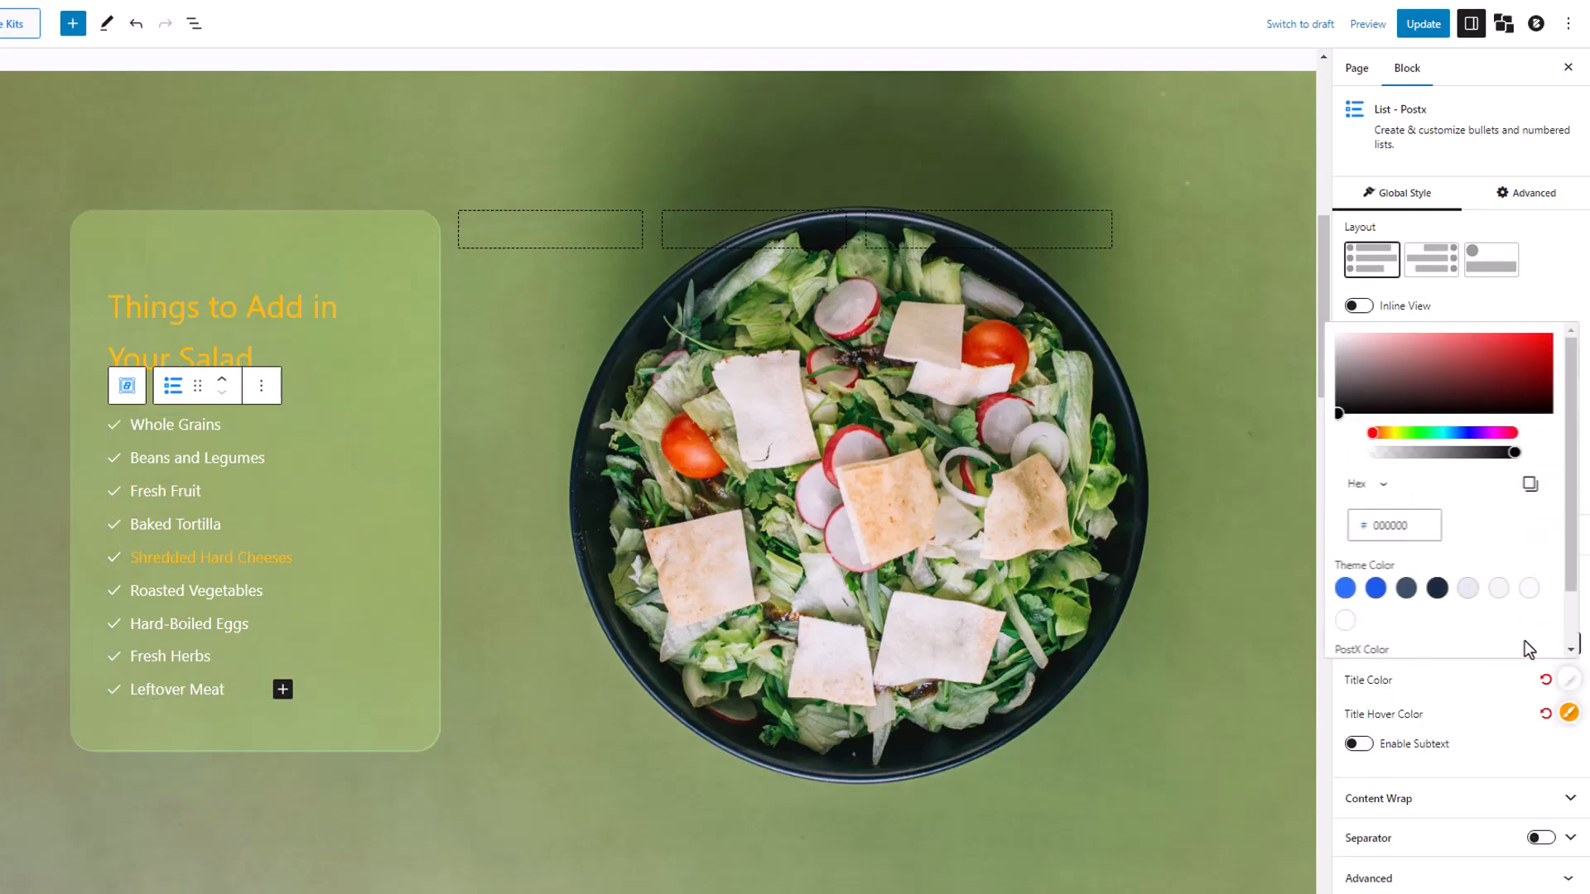
click(1376, 590)
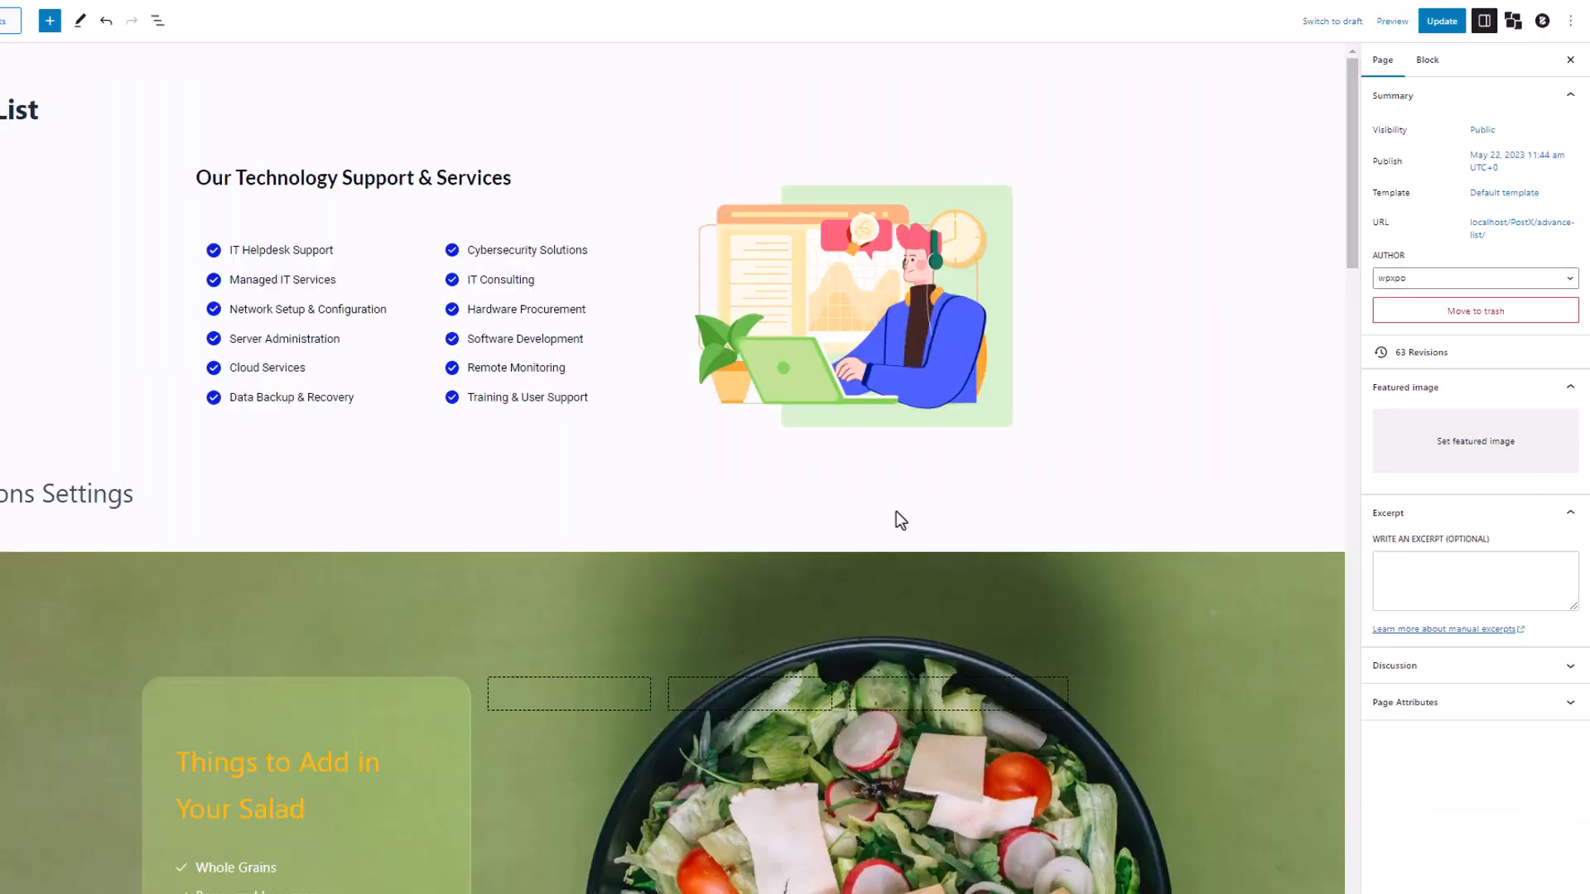
Update the page and review its published lists from the technology services section down to the Mountains Calling section.
click(1440, 23)
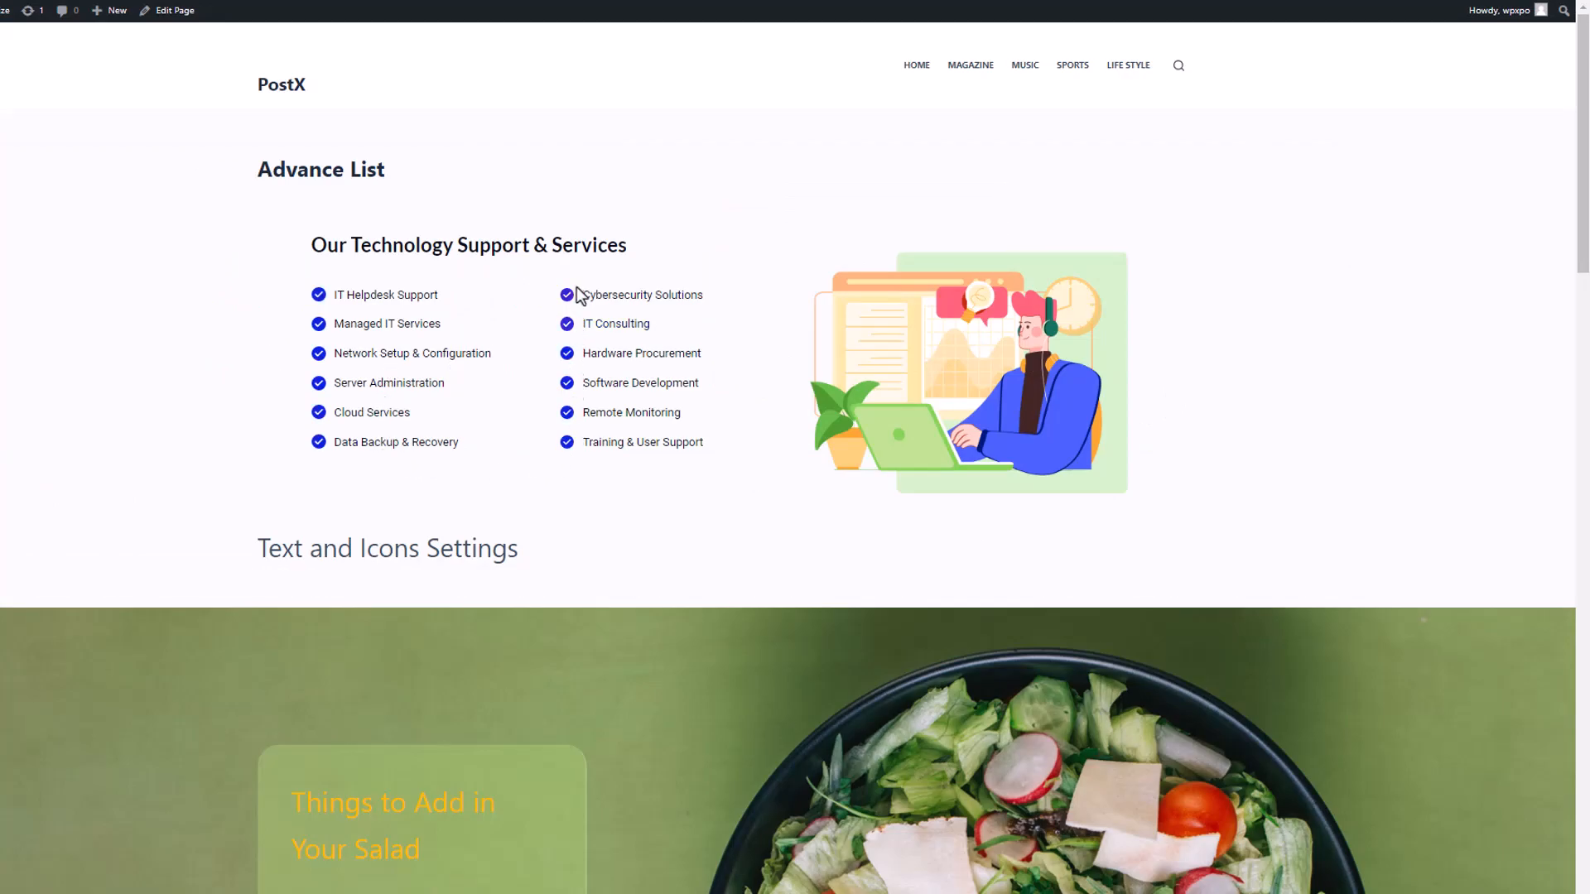
scroll(632, 328, down, 6)
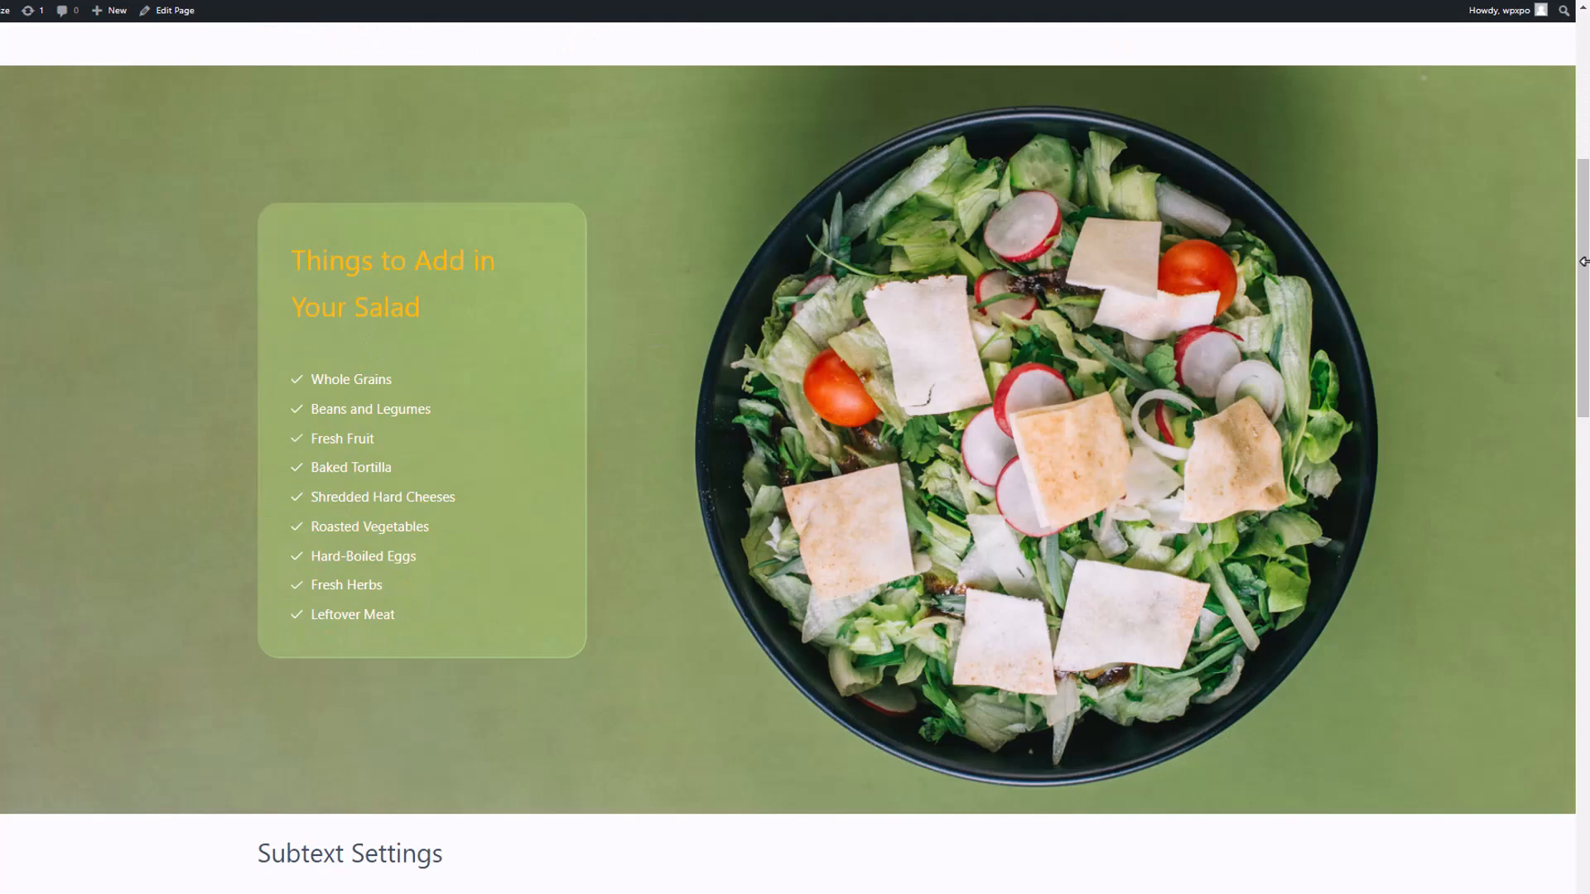
drag(1581, 295, 1580, 322)
scroll(1050, 663, down, 8)
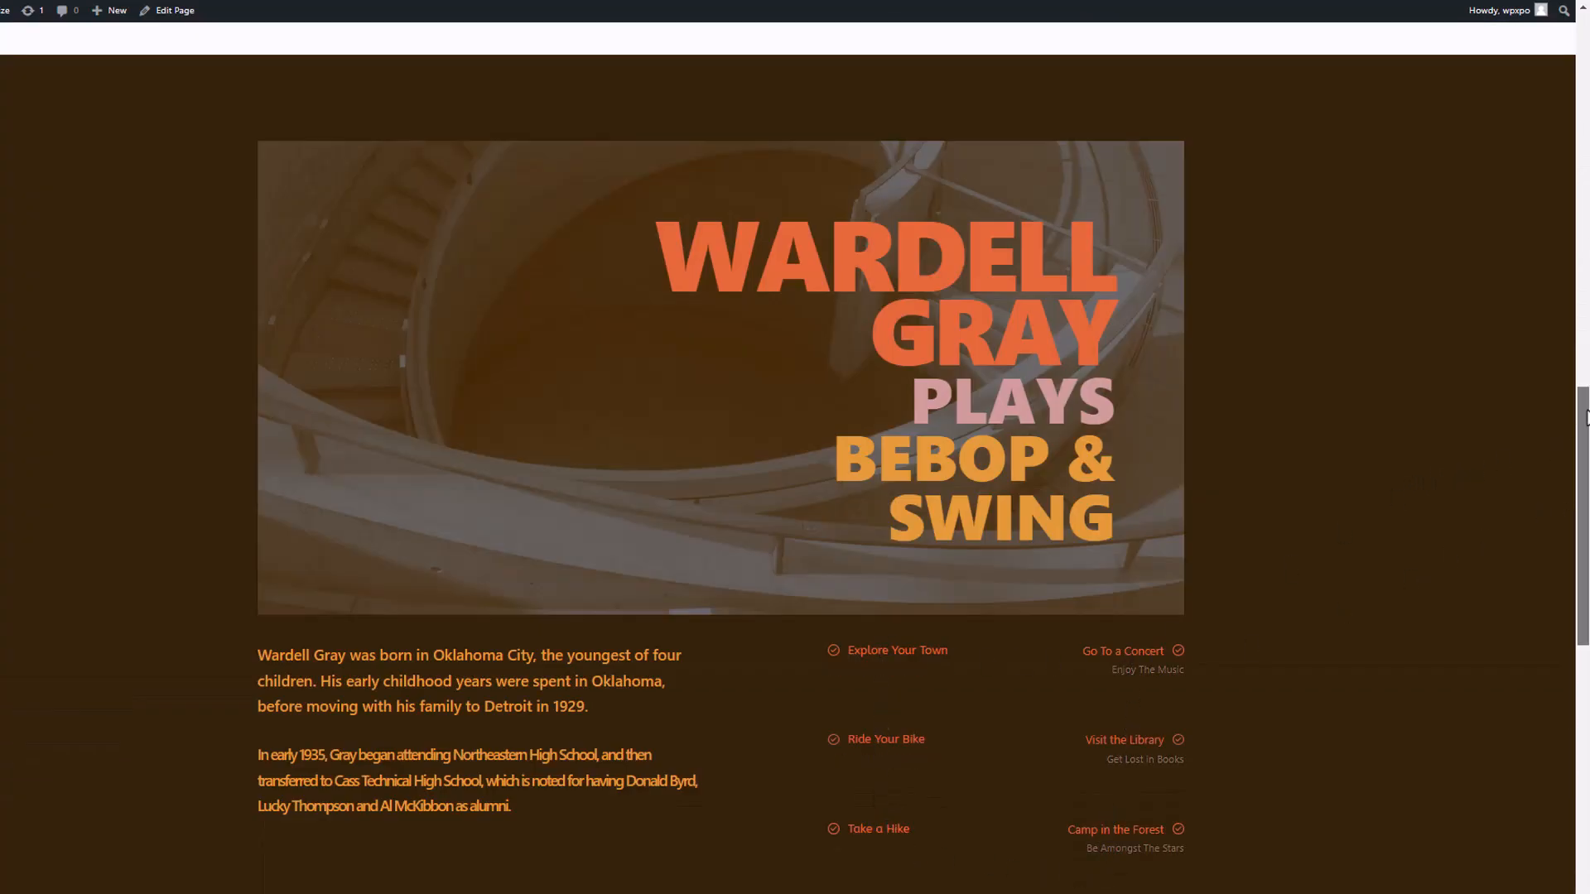
drag(1582, 464, 1582, 737)
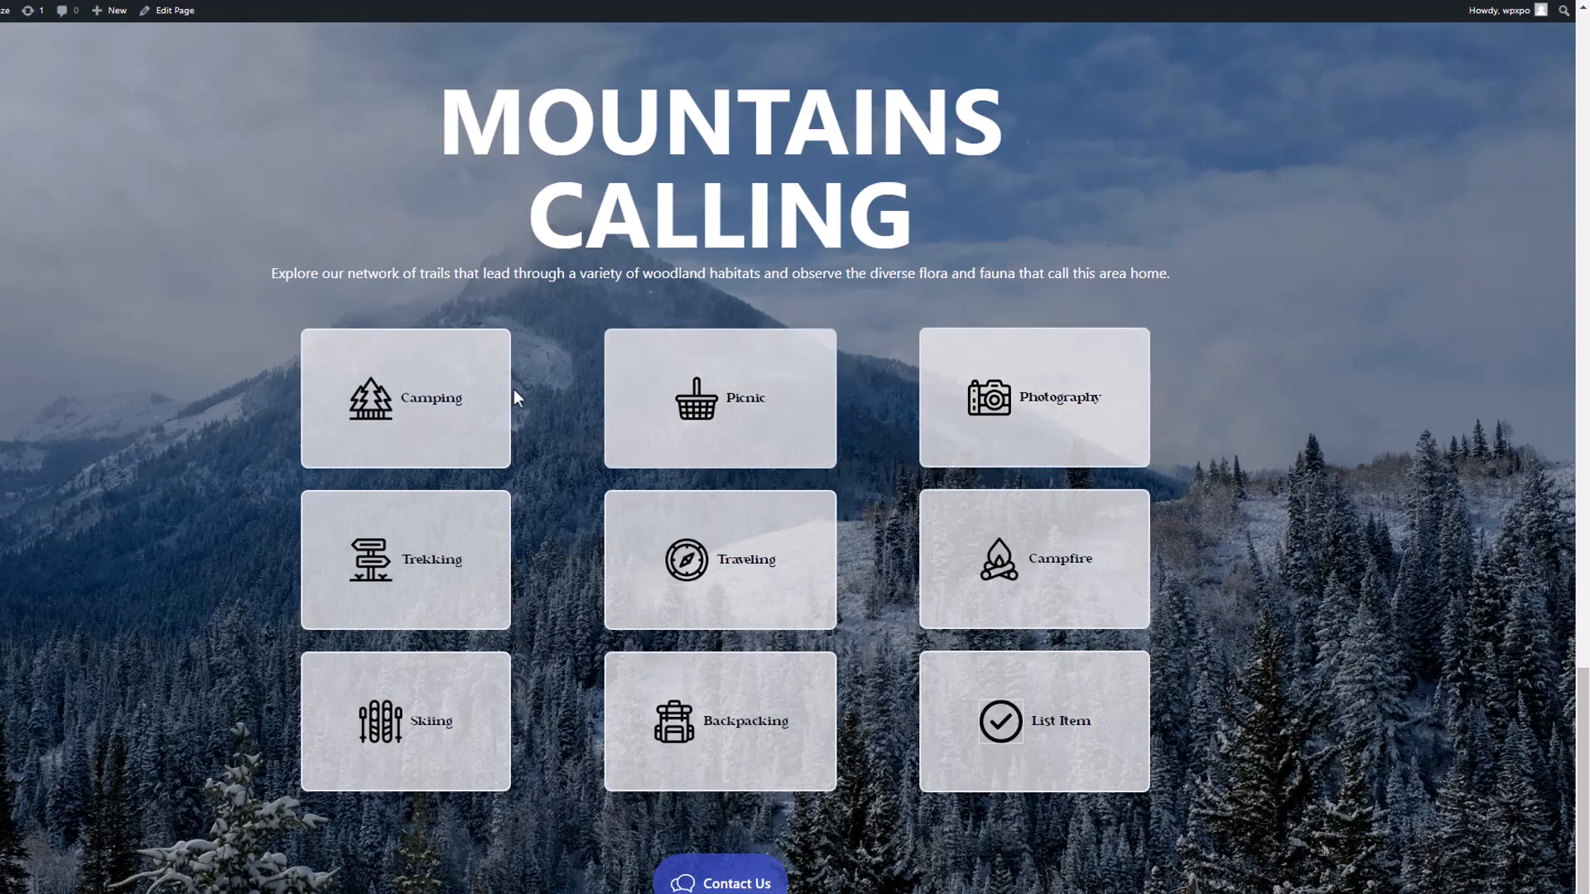